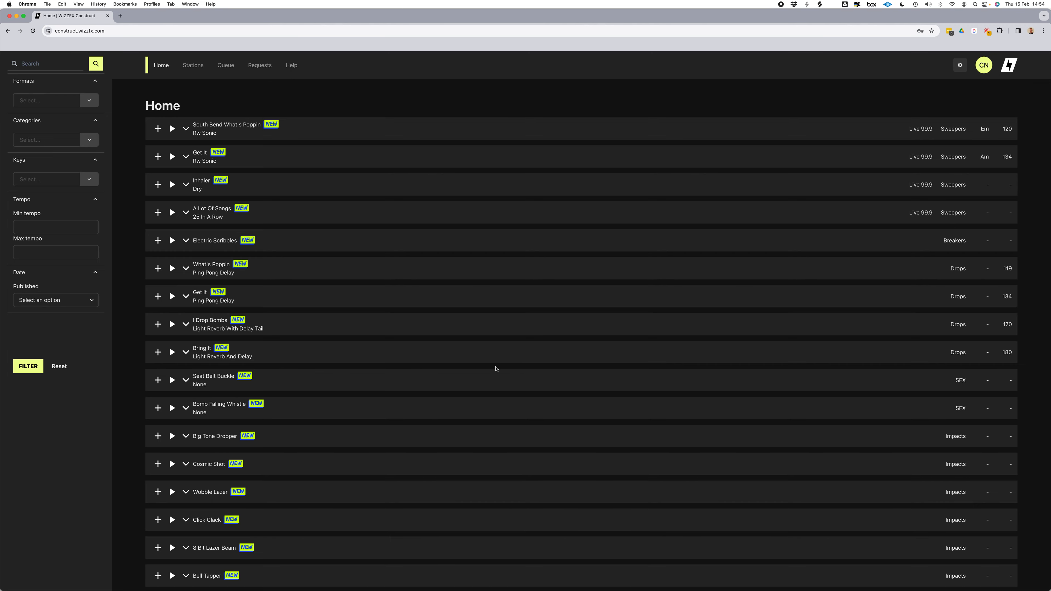
- Search the sound library for "movie"
left_click(34, 60)
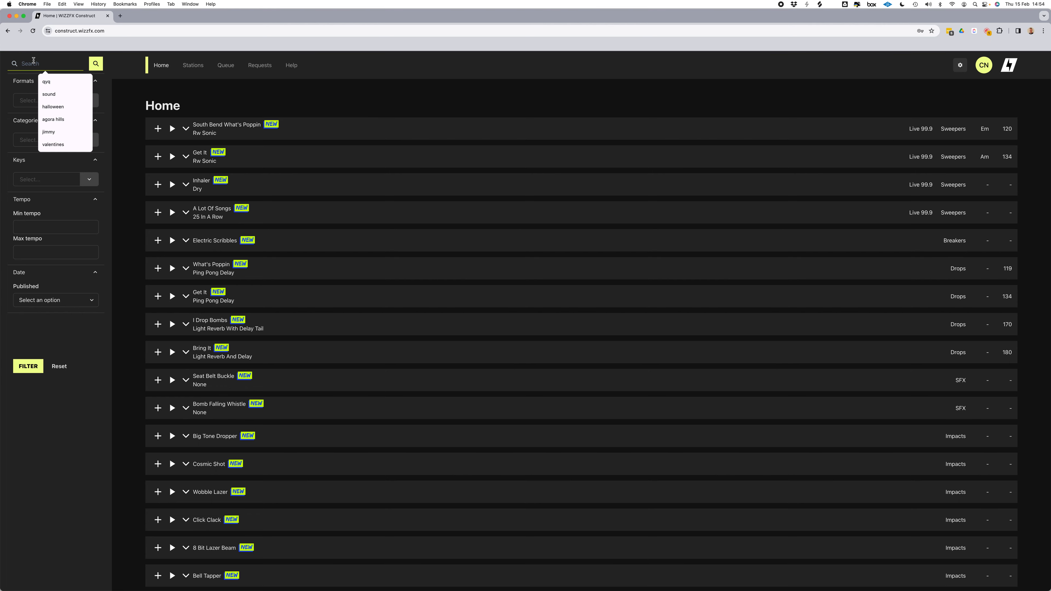
type("movie")
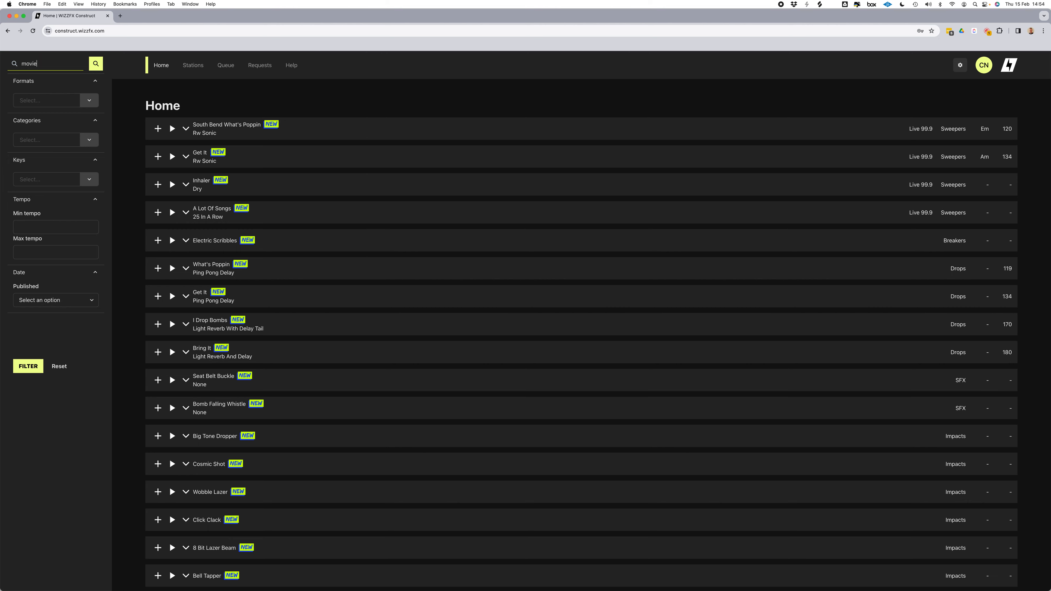
key("Return")
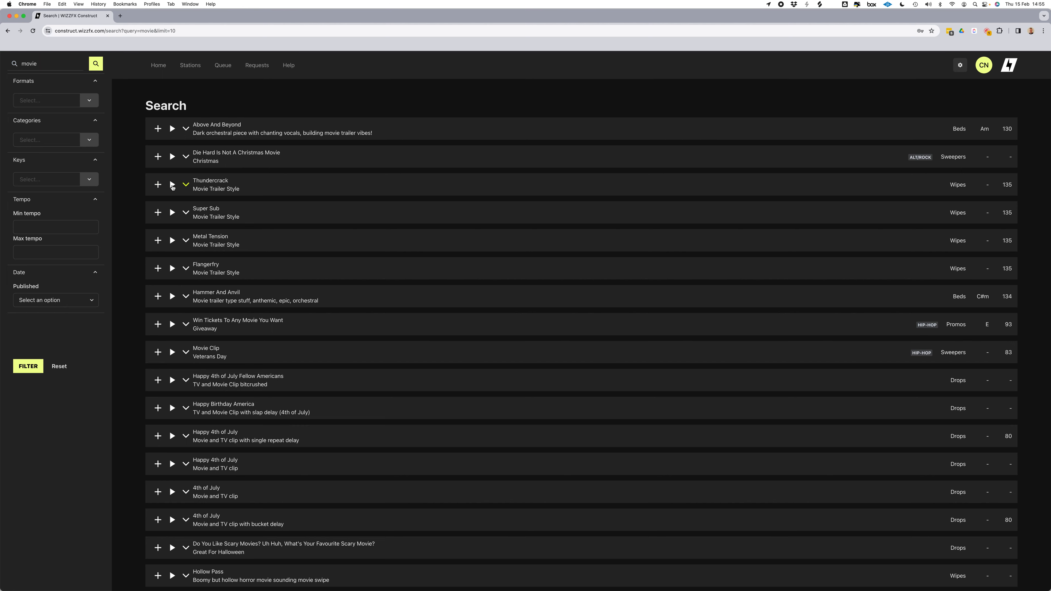
- Preview the Movie Trailer Style wipes Thundercrack, Super Sub, Metal Tension and Flangerfry, and add all four to the download queue
left_click(173, 185)
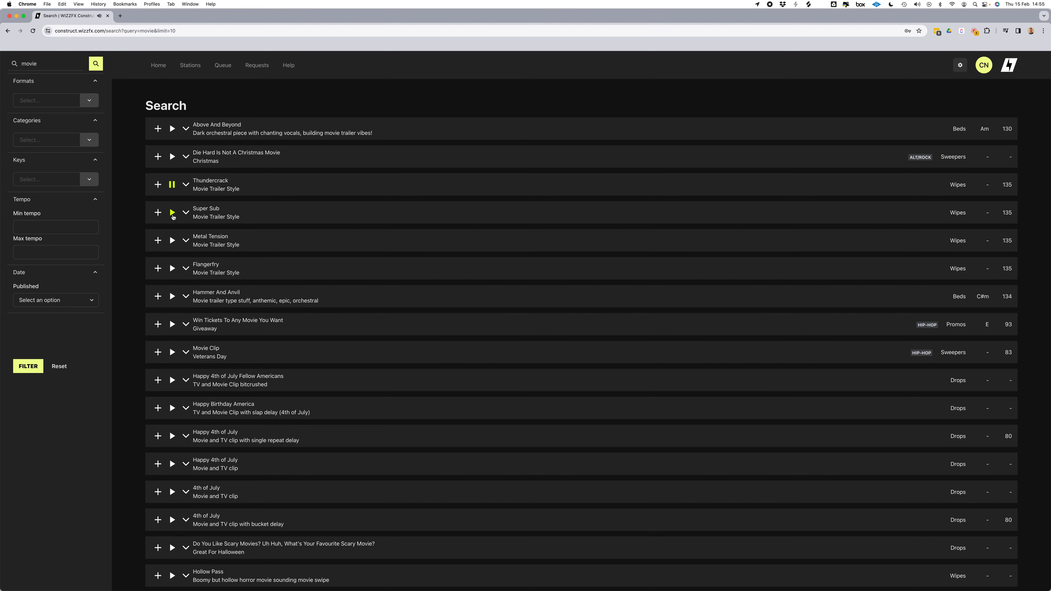
left_click(172, 213)
left_click(172, 244)
left_click(173, 268)
left_click(172, 268)
left_click(158, 241)
left_click(158, 213)
left_click(158, 185)
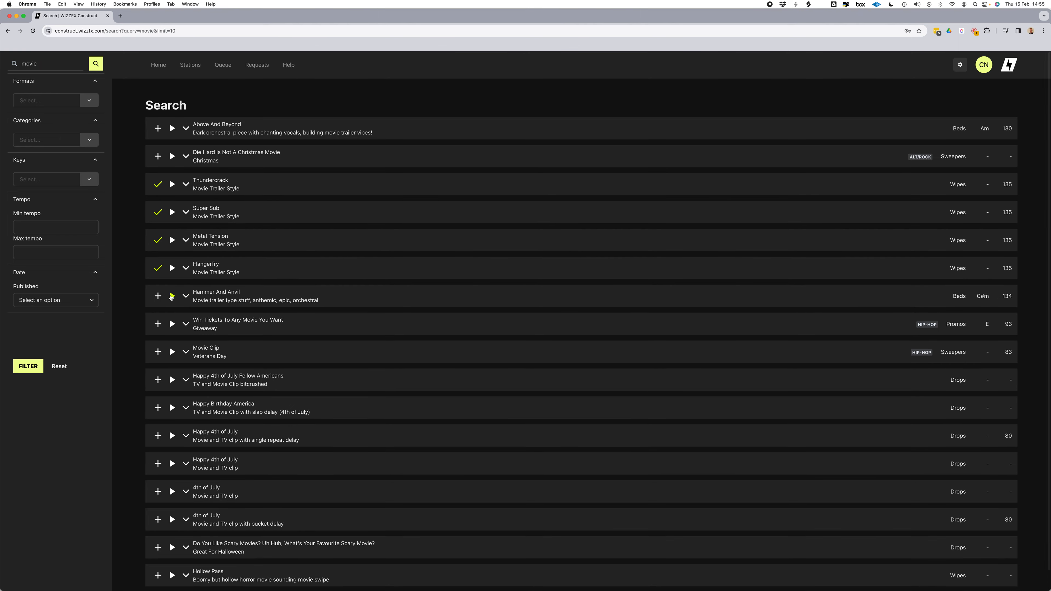
- Audition several points of the full version of Hammer And Anvil and add the track to the download queue
left_click(186, 296)
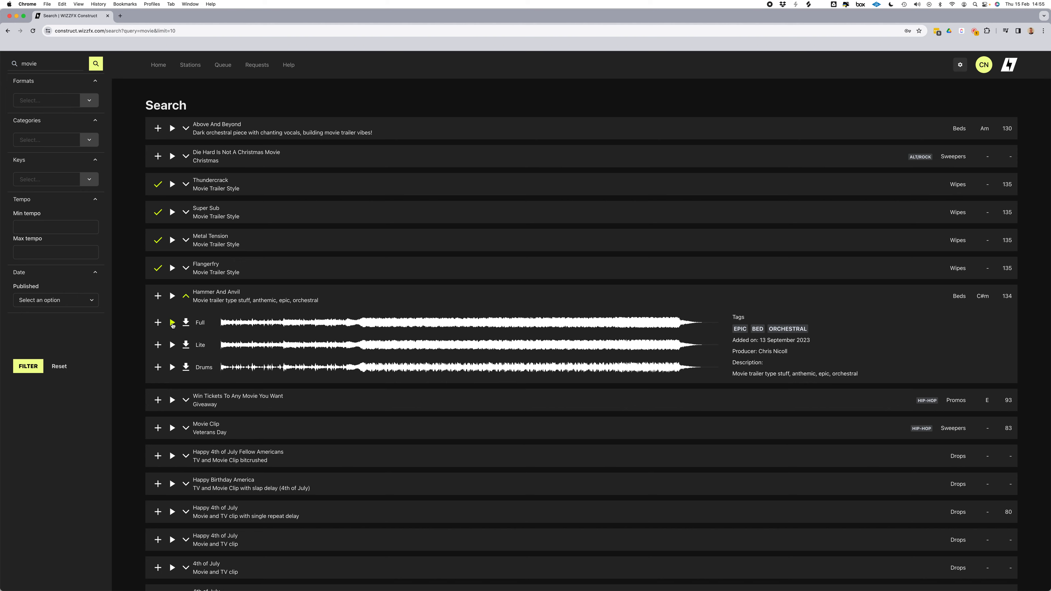
left_click(172, 322)
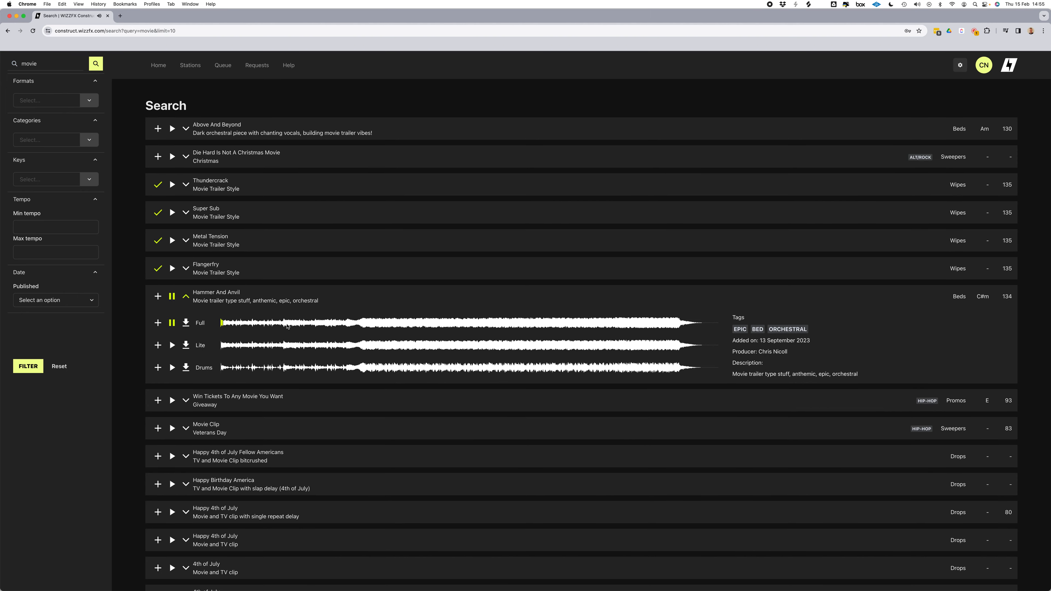
left_click(358, 327)
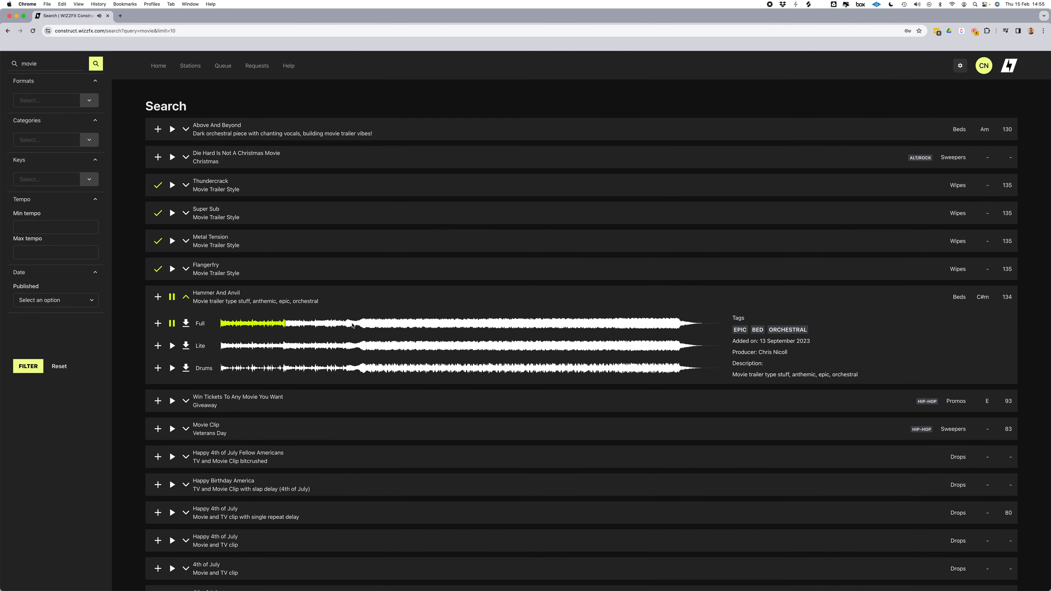
scroll(360, 325, "down", 1)
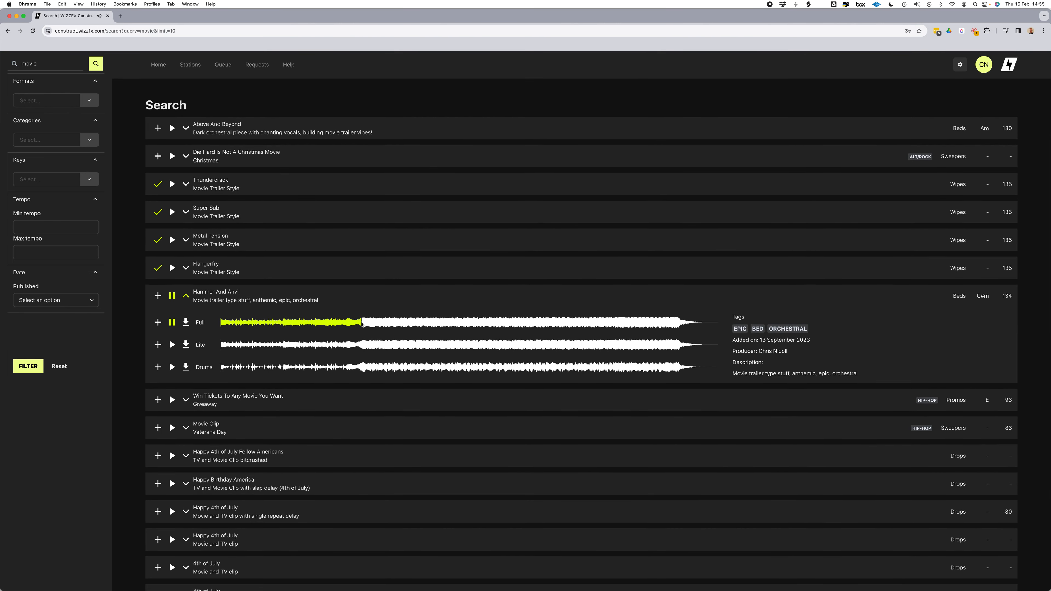
left_click(641, 323)
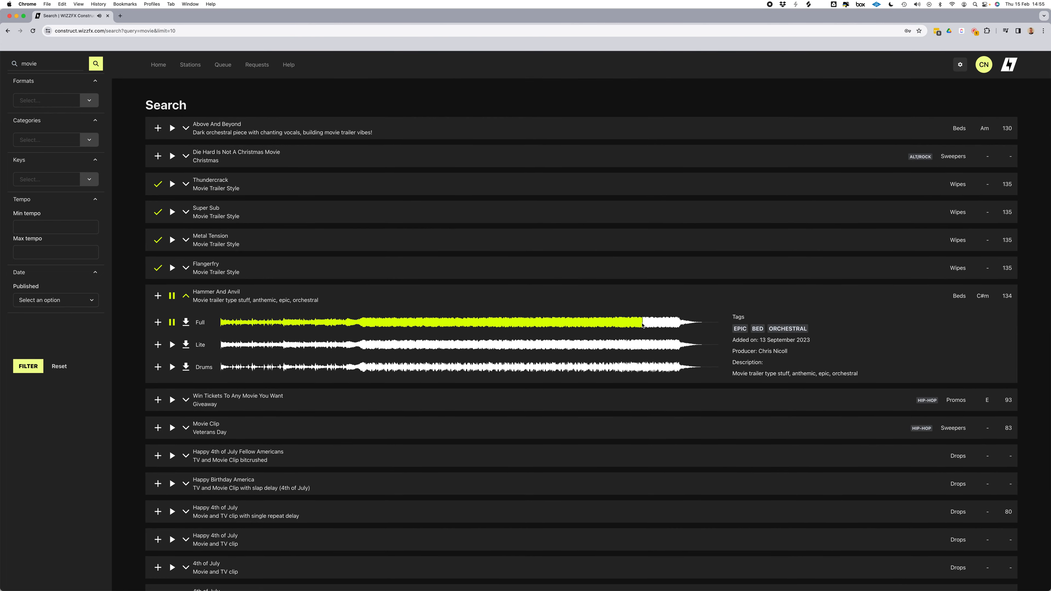
scroll(674, 324, "down", 1)
left_click(674, 324)
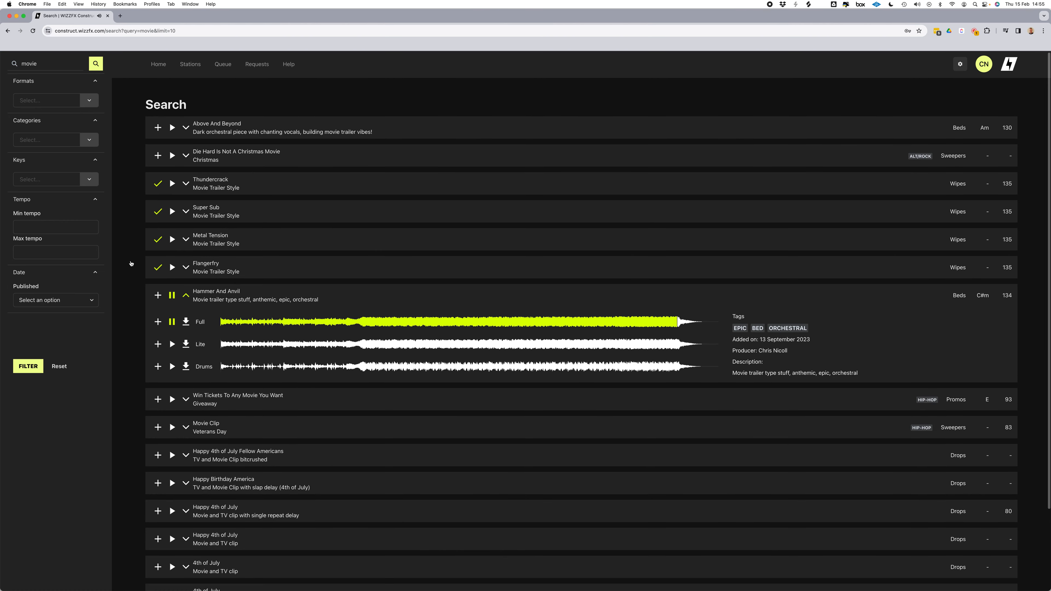
left_click(171, 296)
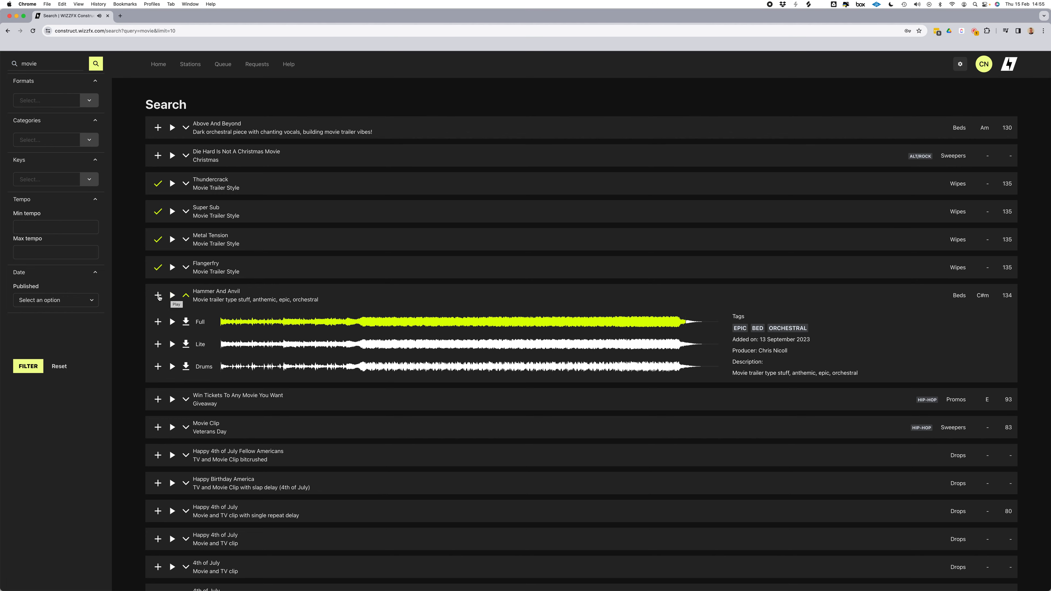
left_click(158, 295)
left_click(158, 368)
- Search the sound library for "crowd"
left_click(63, 62)
key("super+a")
type("cro")
key("BackSpace")
type("rowd")
key("Return")
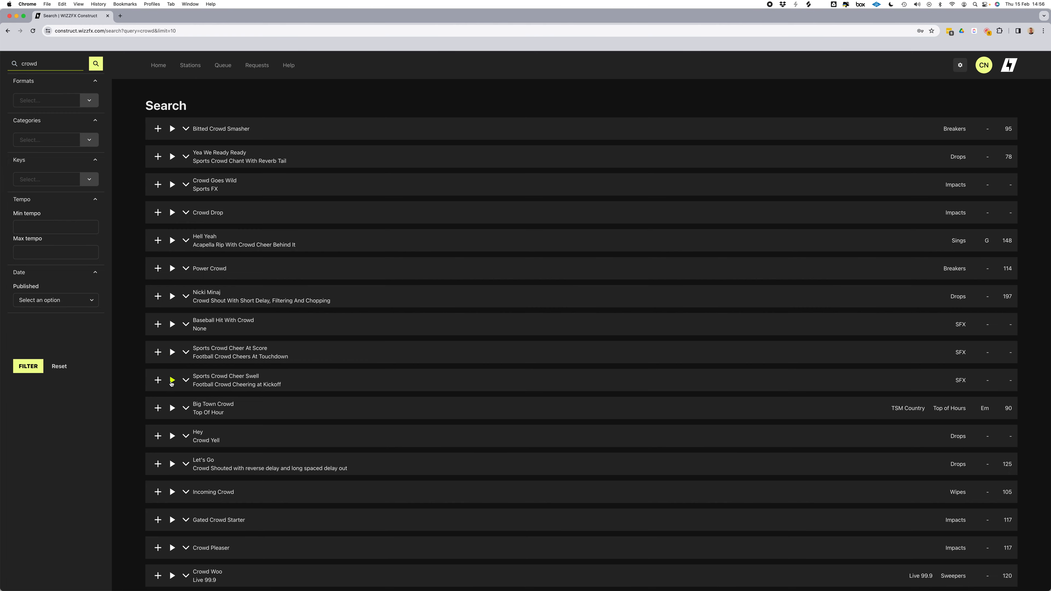
- Preview Sports Crowd Cheer Swell and Sports Crowd Cheer At Score, and add both to the download queue
left_click(172, 381)
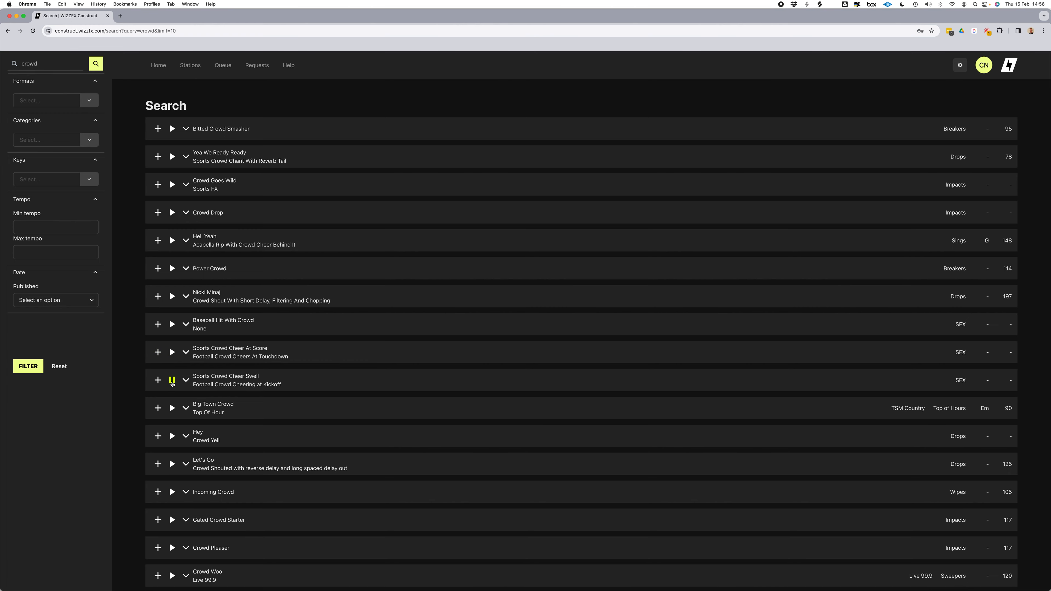
left_click(157, 380)
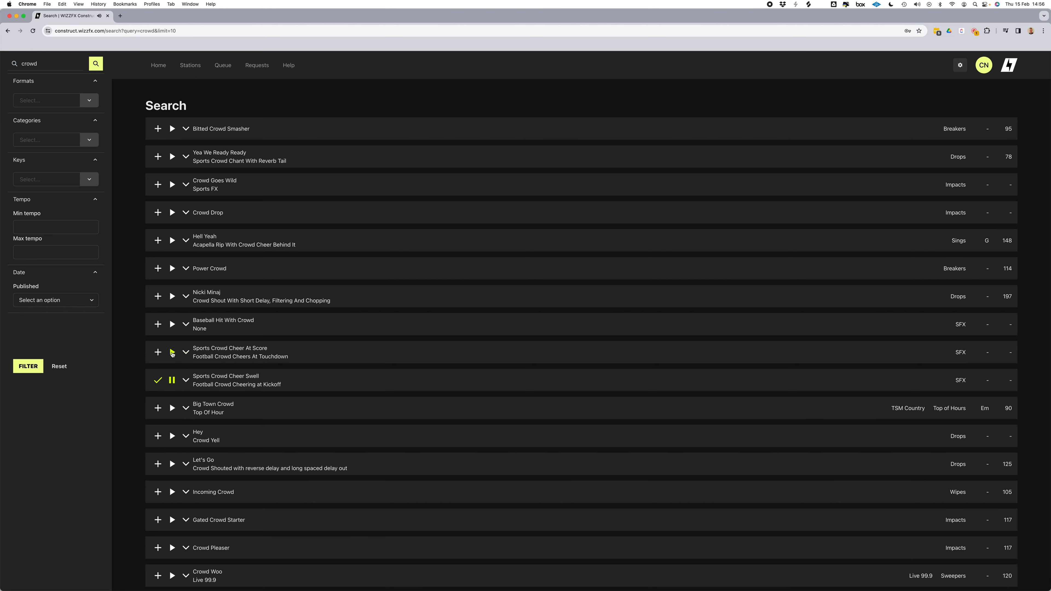
left_click(173, 352)
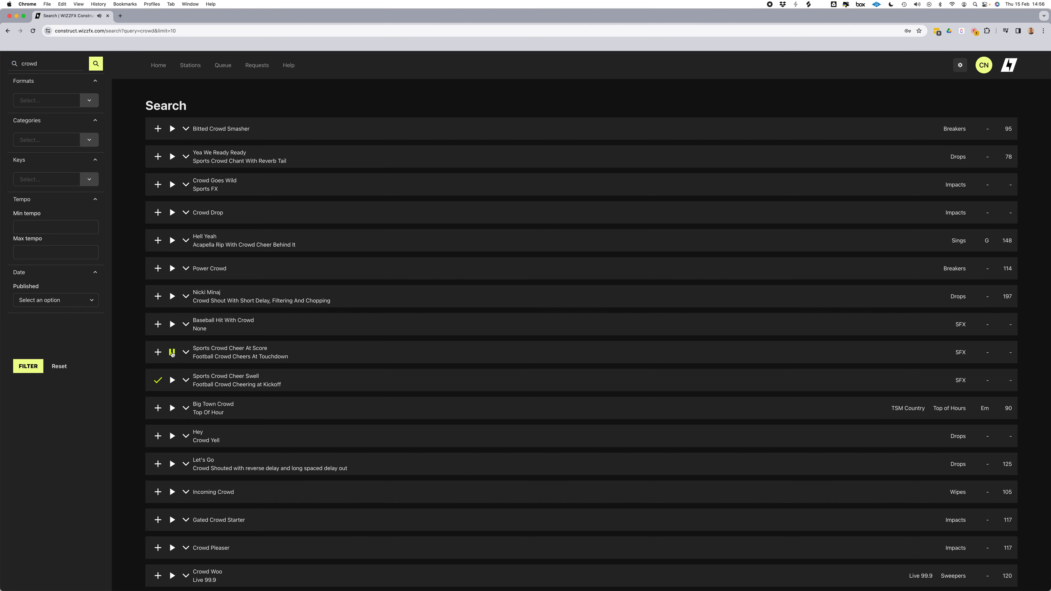
left_click(158, 353)
- Filter the crowd search results to the SFX category
scroll(196, 478, "down", 3)
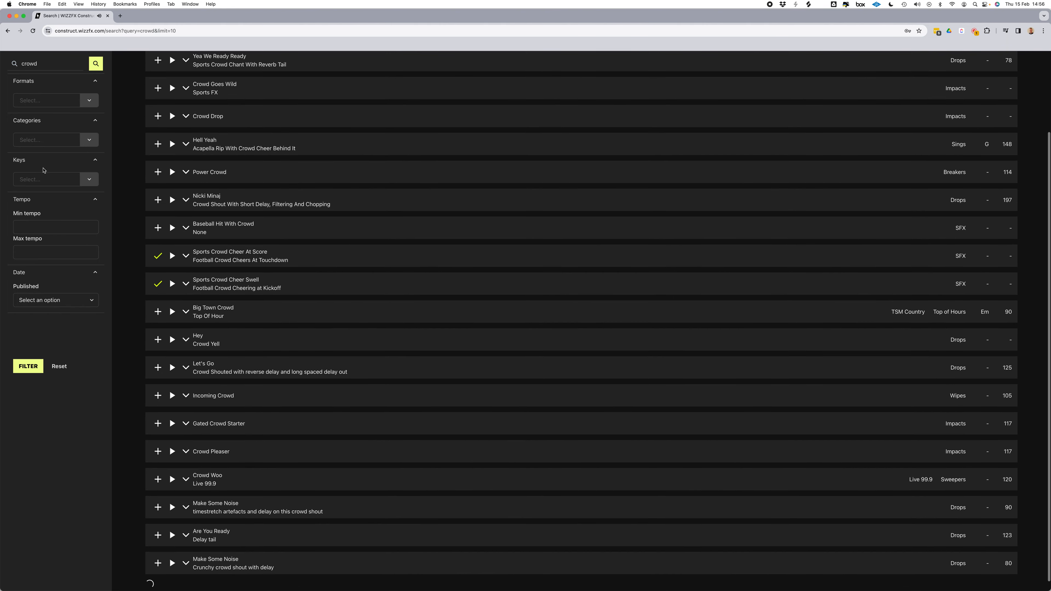
left_click(87, 140)
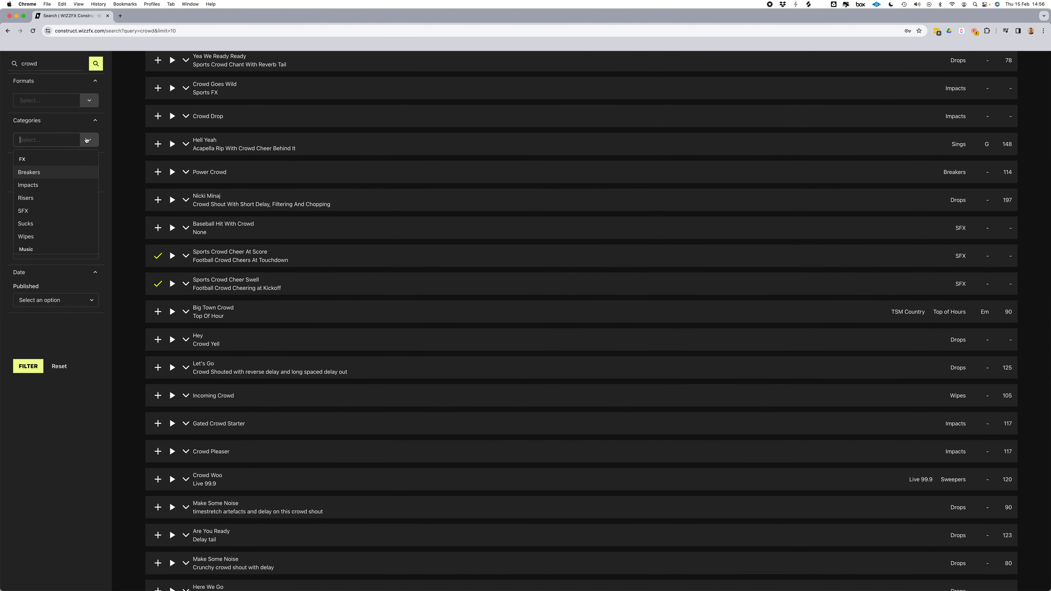
left_click(31, 211)
left_click(30, 365)
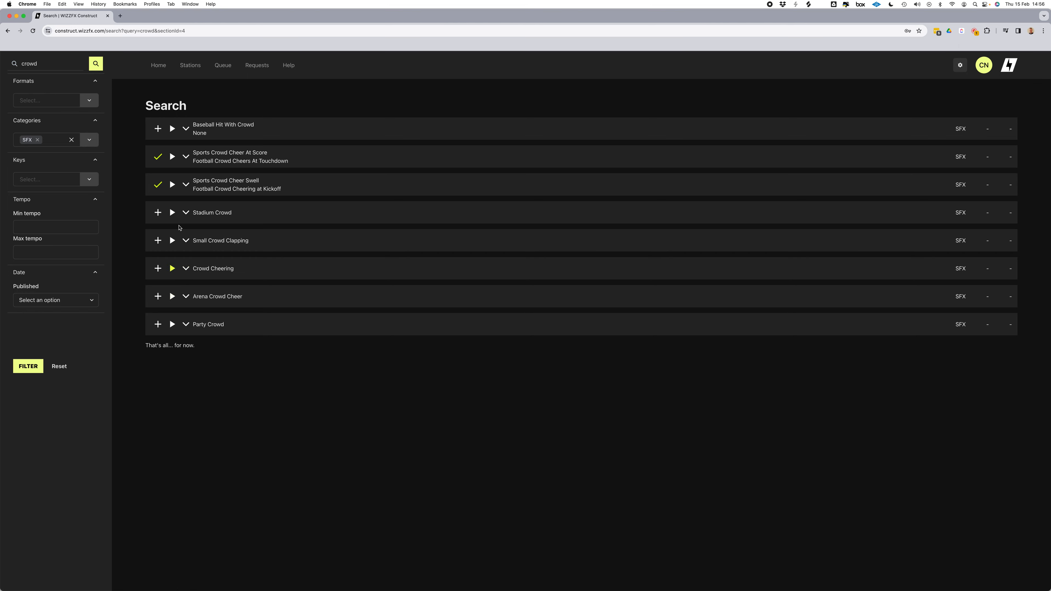
- Preview the Stadium Crowd sound and add it to the download queue
left_click(173, 212)
left_click(186, 213)
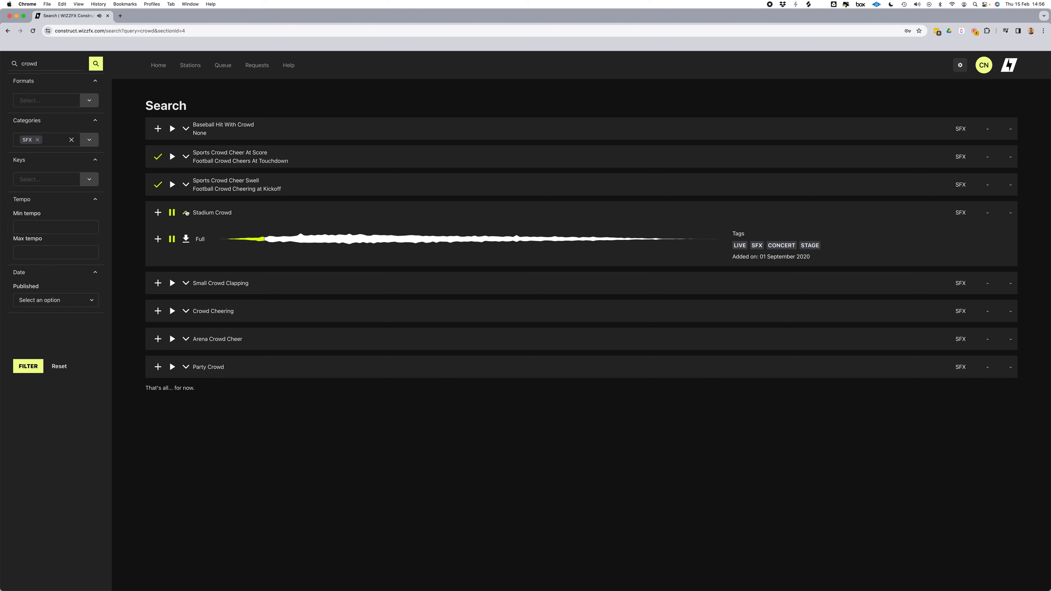
left_click(186, 213)
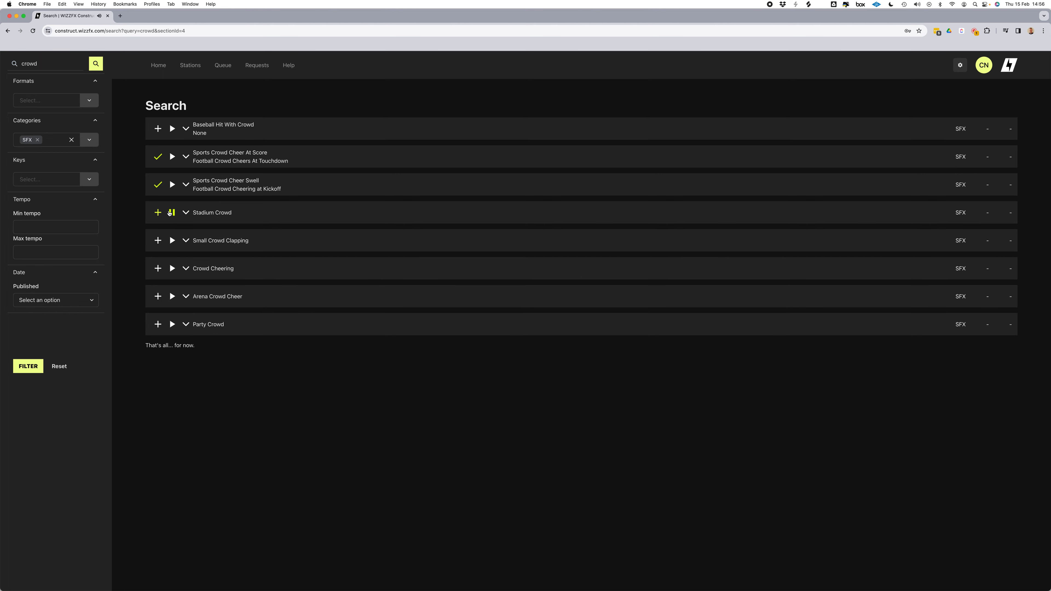
left_click(171, 212)
left_click(158, 213)
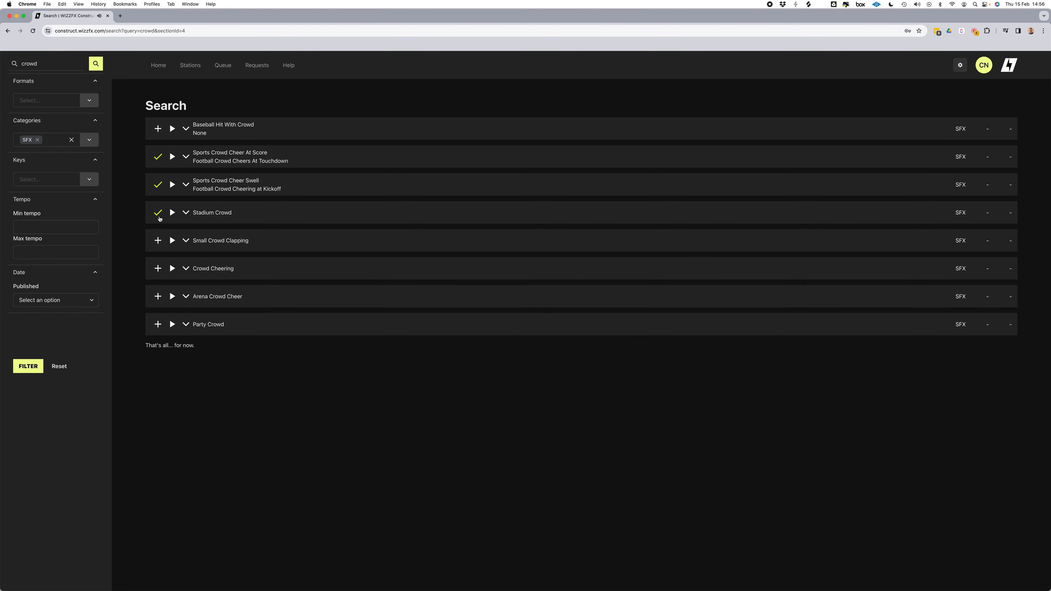
- Open the download queue and download all the queued files
left_click(223, 63)
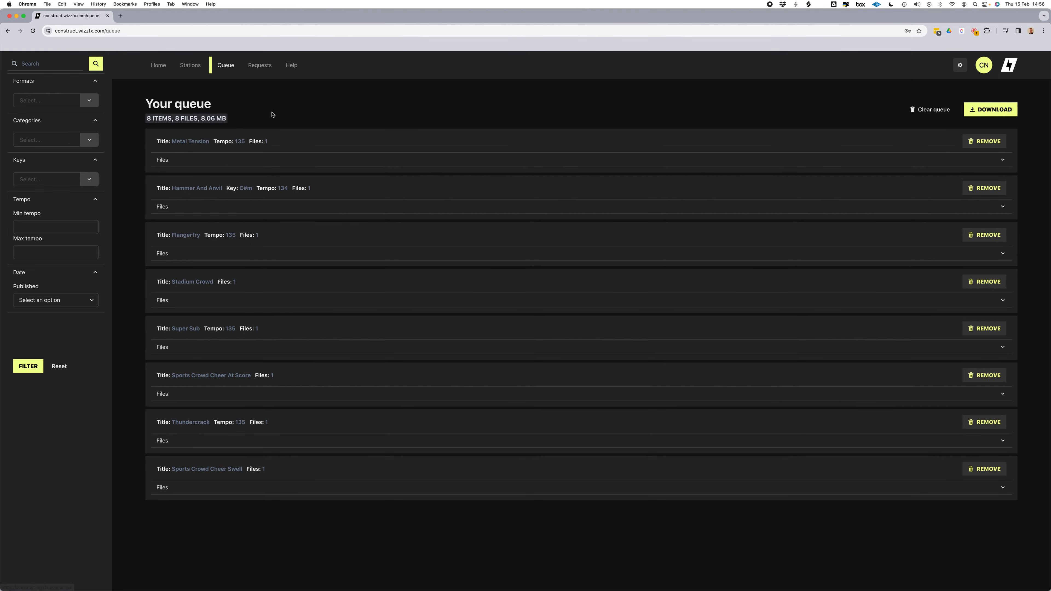
left_click(990, 109)
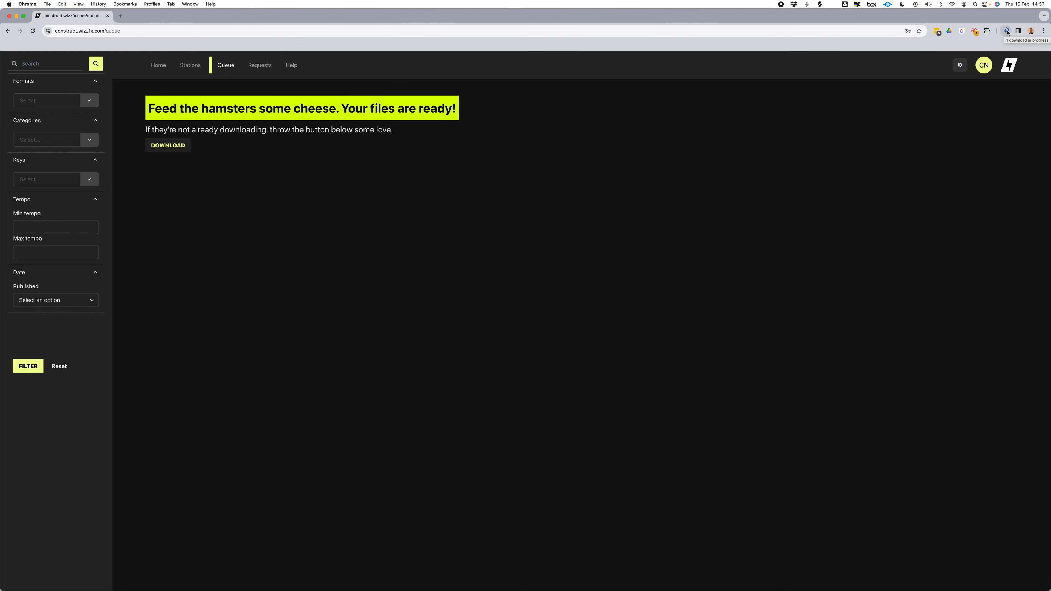
- Show the downloaded WIZZFX zip archive in Finder and extract it
left_click(1006, 32)
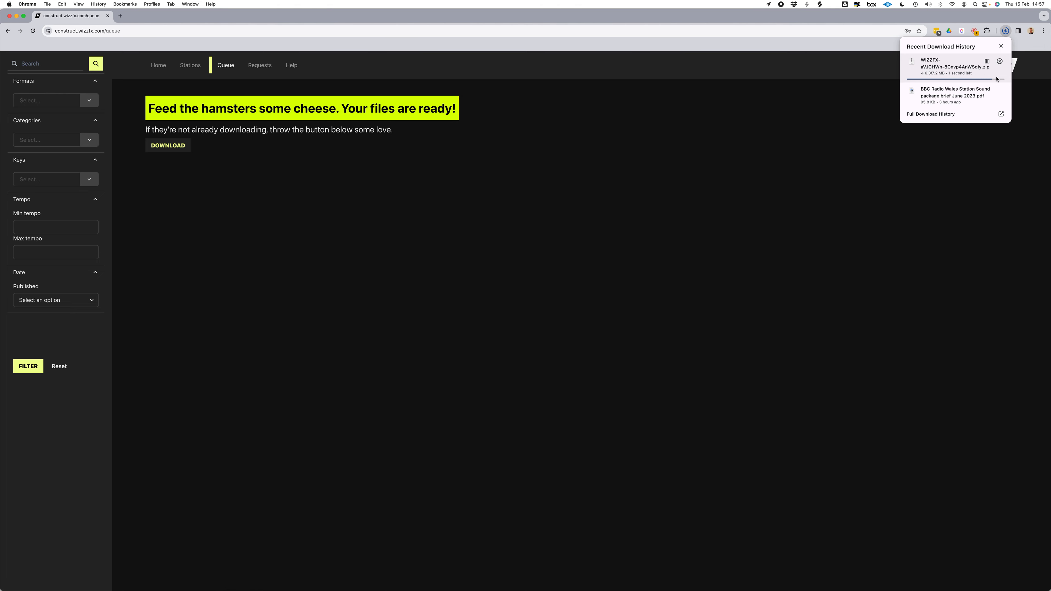
left_click(988, 61)
key("super+o")
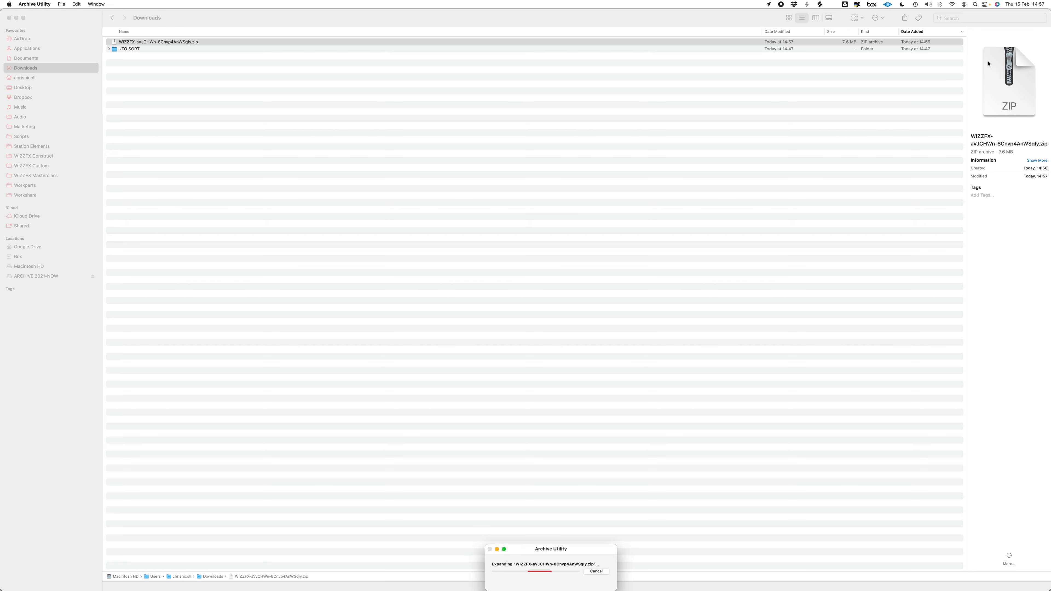
- Select all eight MP3 files in the extracted folder and place them on Ableton Live's Music 1 track from bar 43
key("Right")
key("Down")
key("shift+Down")
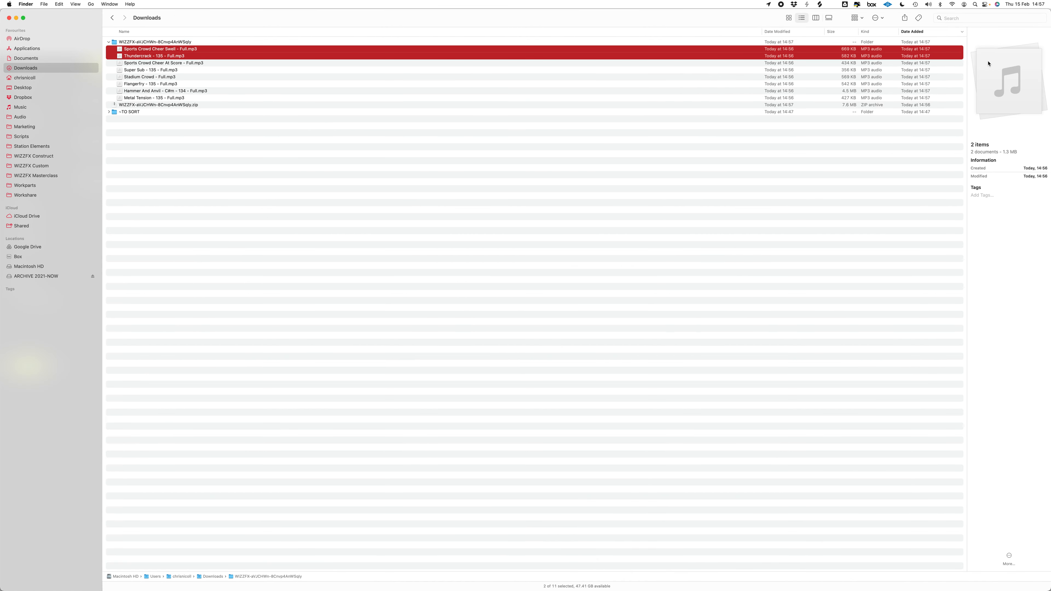
key("shift+Down")
key("shift+Down")
key("shift+Down")
key("shift+Down")
key("shift+Down")
key("shift+Down")
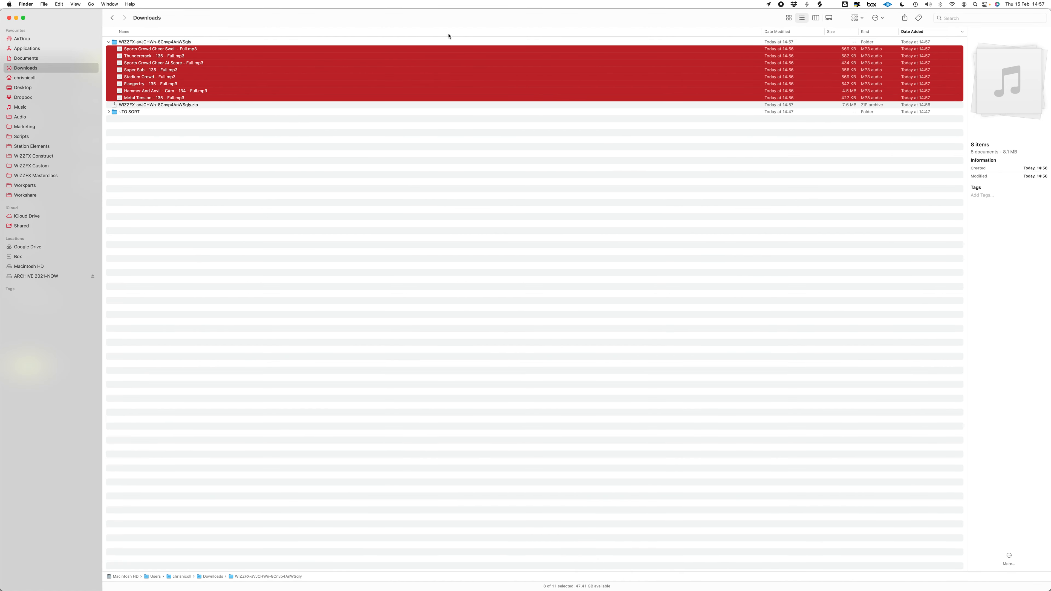
left_click_drag(146, 77, 433, 146)
key("super+Tab")
key("super+Tab")
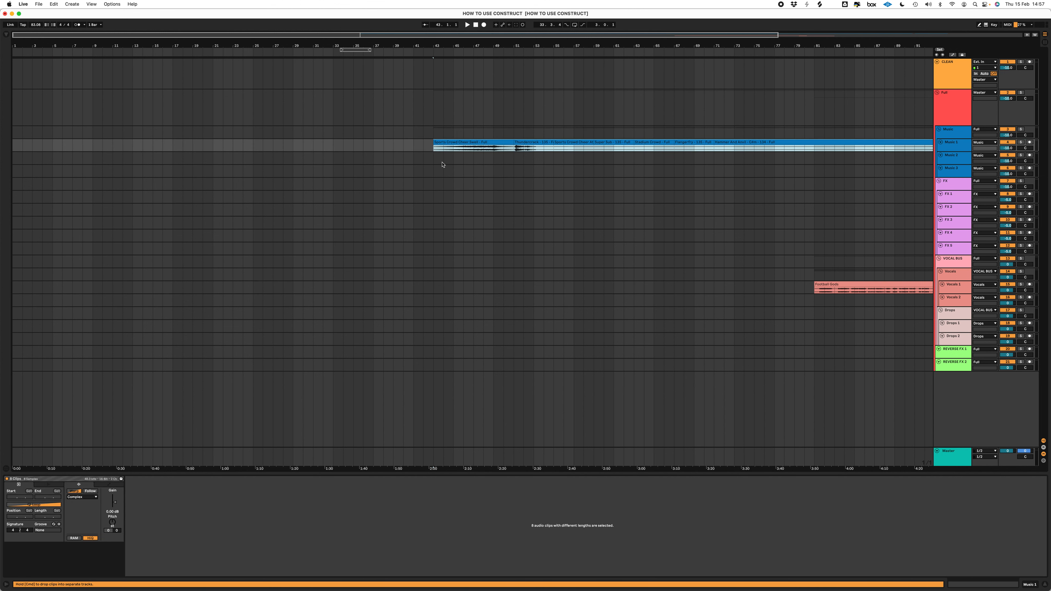
- Move the Hammer And Anvil clip from the Music 1 track to the Music 2 track, starting at bar 5
left_click(442, 163)
scroll(443, 163, "right", 1)
left_click(443, 164)
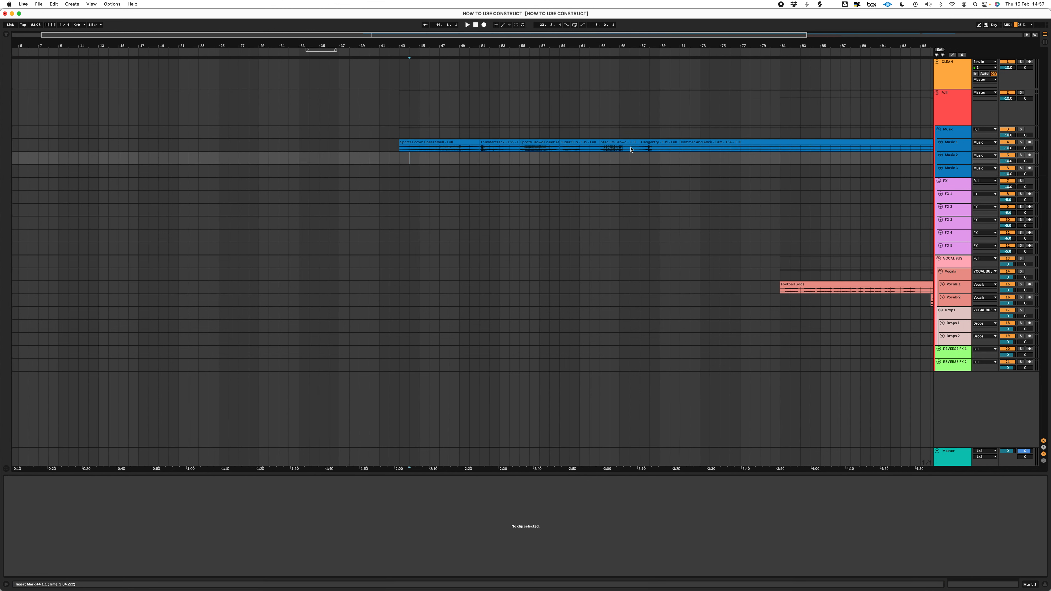
key("minus")
left_click(545, 157)
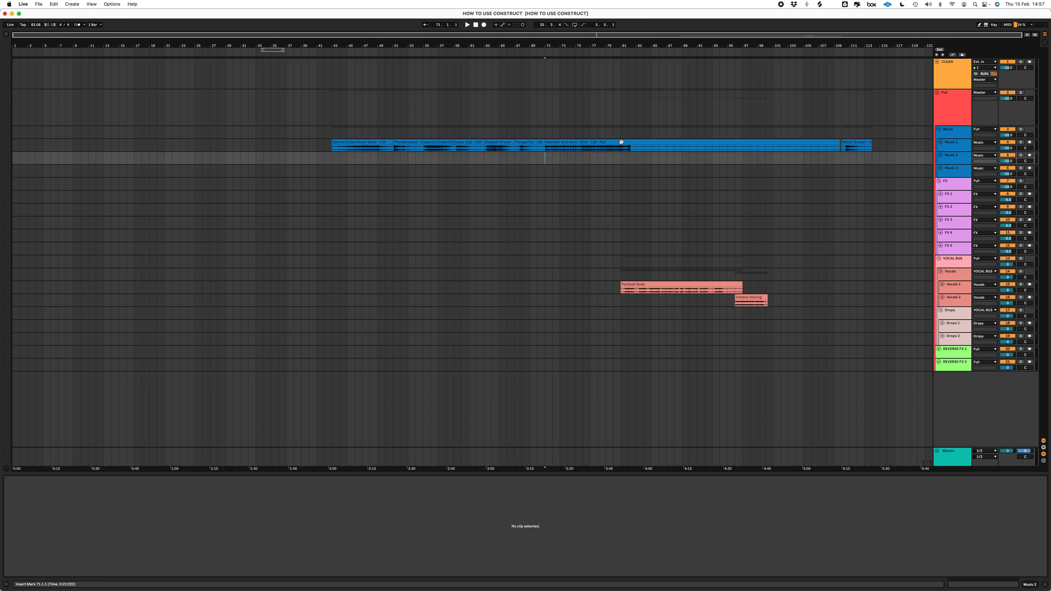
left_click(609, 144)
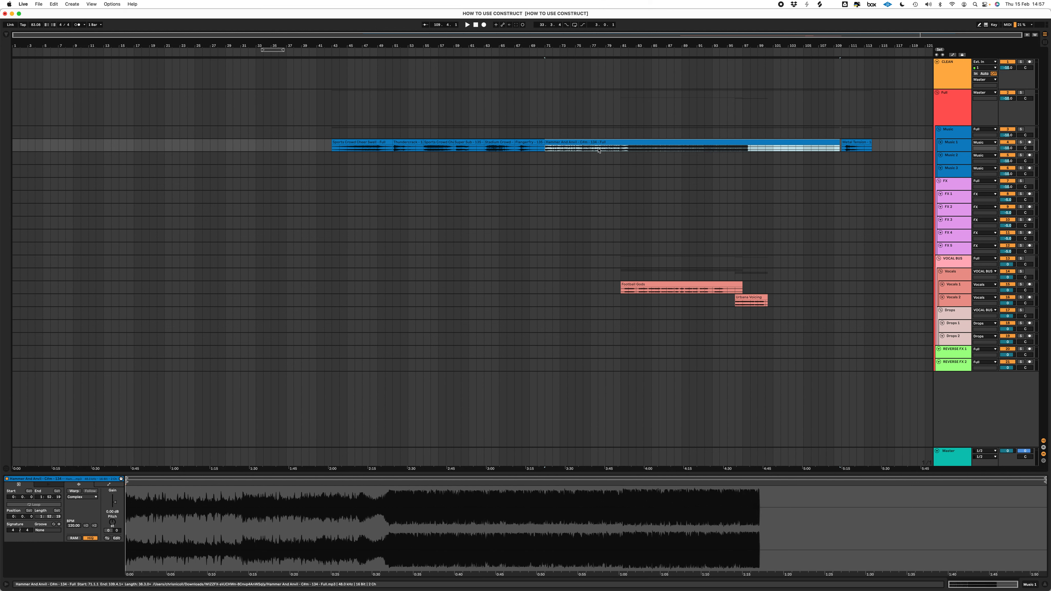
key("Delete")
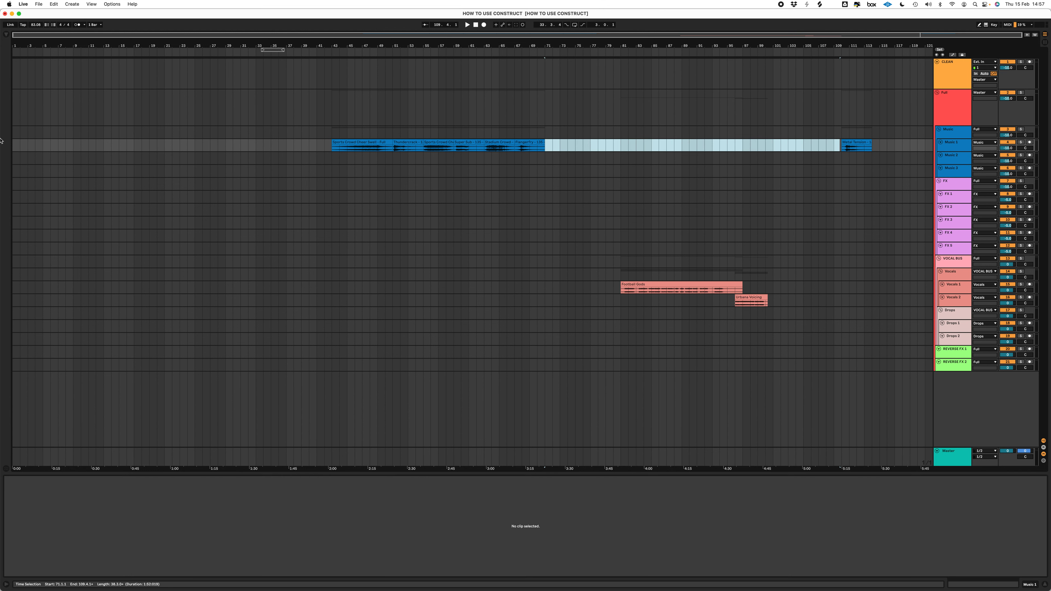
left_click(42, 158)
key("super+v")
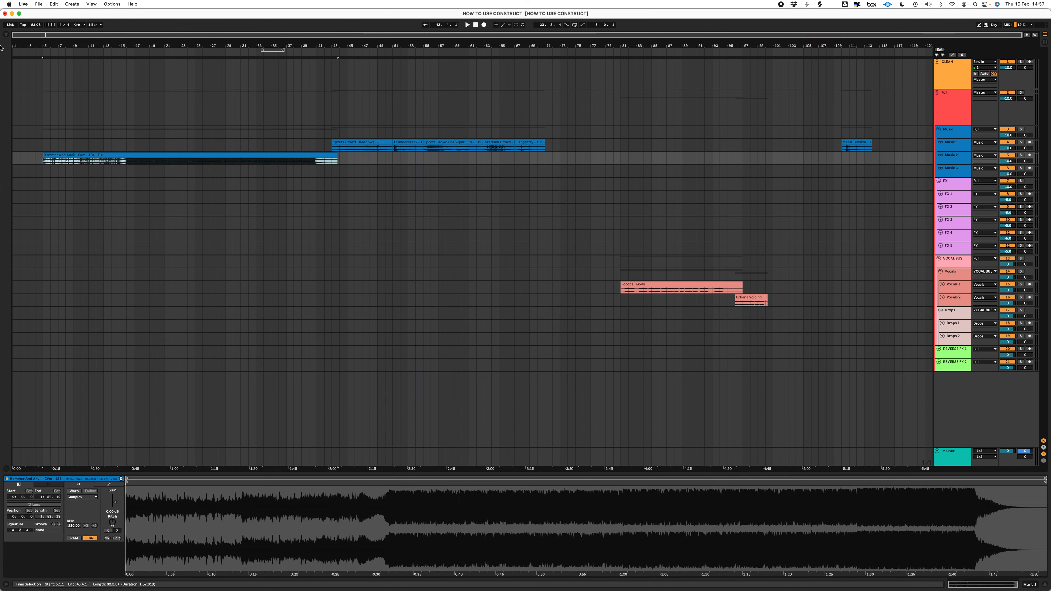
- Set the project tempo to 134 BPM
left_click(36, 25)
type("120")
key("Return")
type("134")
key("Return")
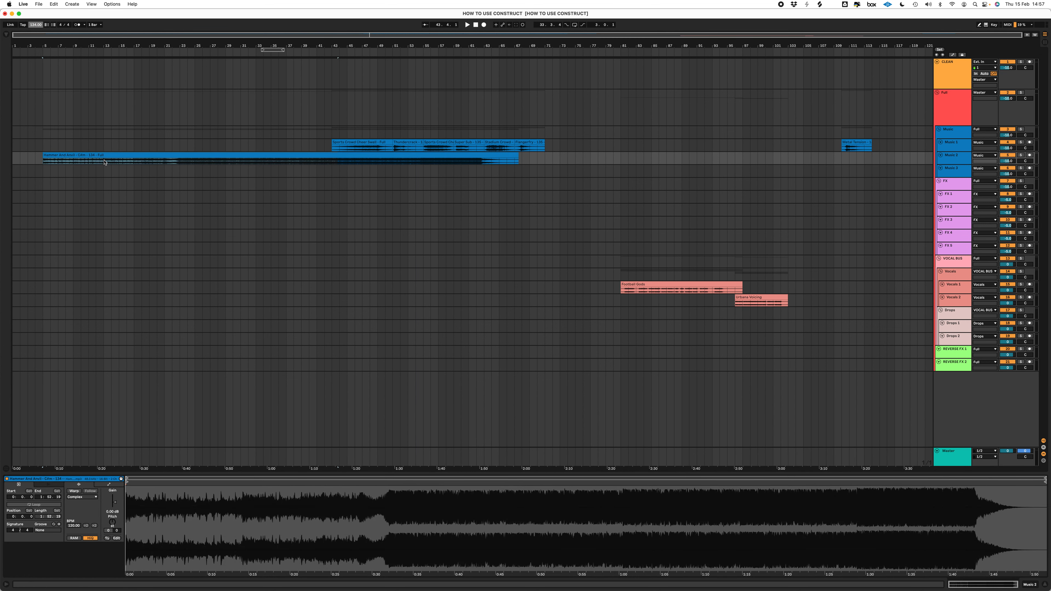
- Play the Hammer And Anvil clip from bar 5 and turn on Warp for it
left_click(85, 154)
key("space")
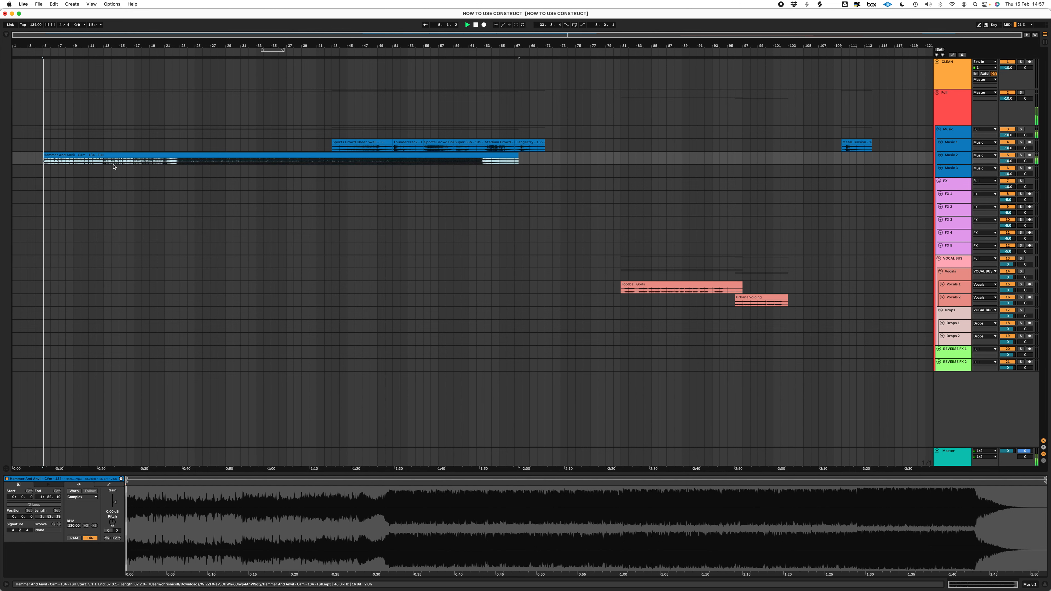
key("plus")
key("plus")
scroll(114, 166, "left", 15)
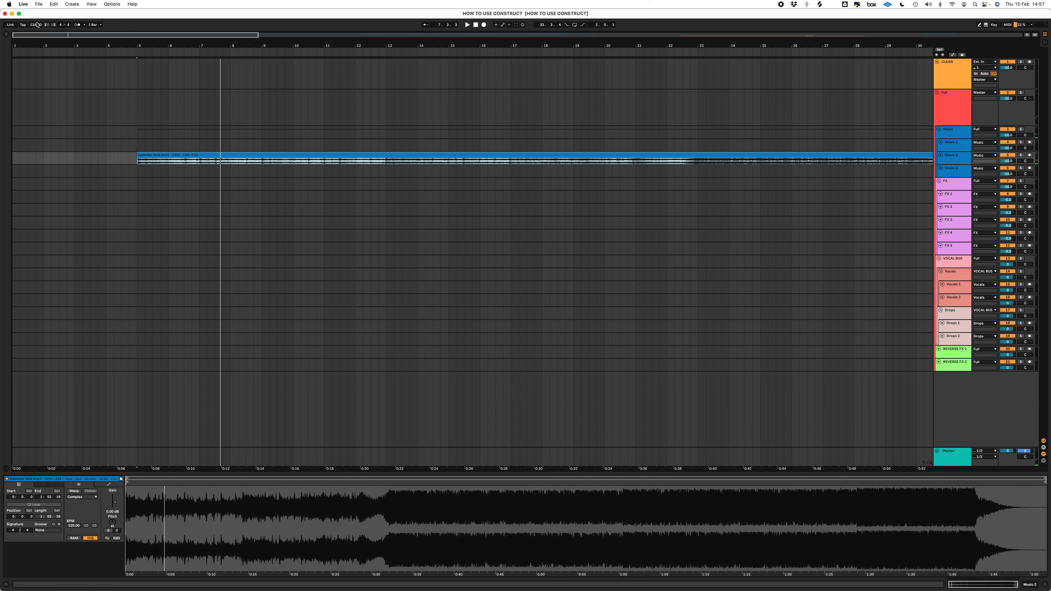
left_click(75, 491)
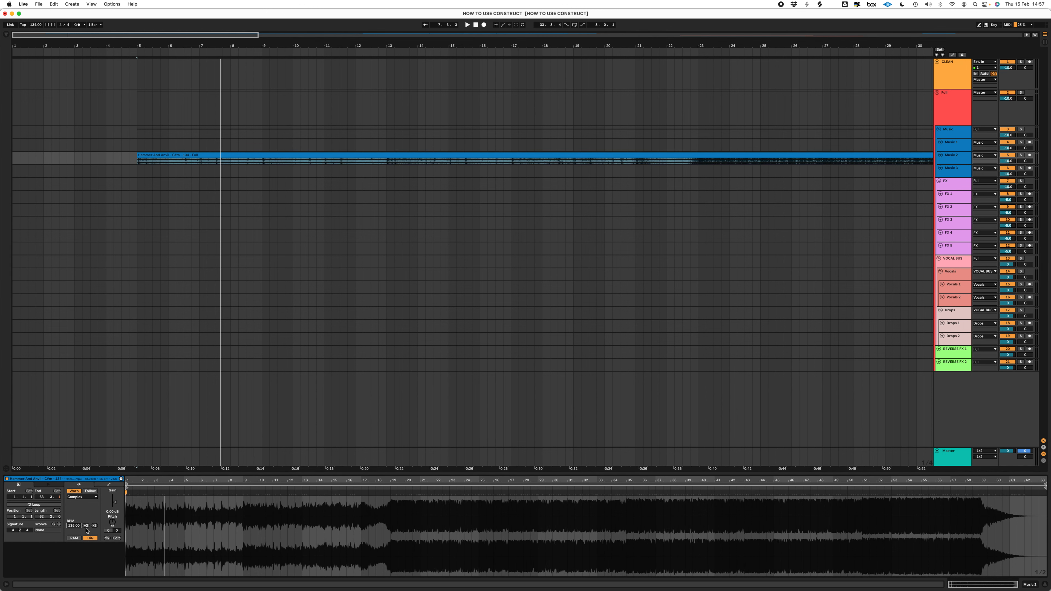
left_click(277, 209)
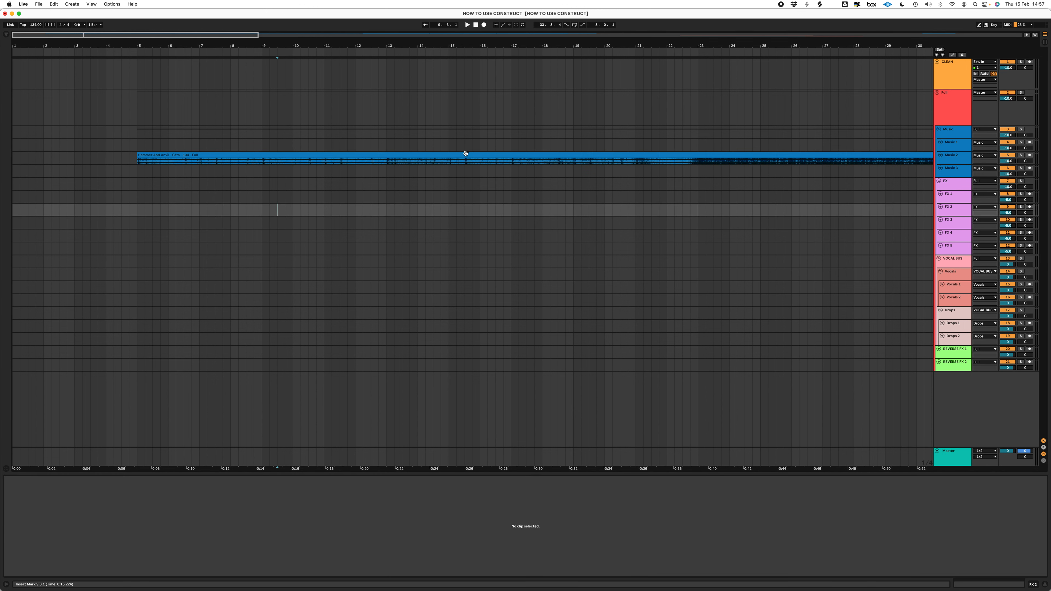
- Nudge the Hammer And Anvil clip slightly earlier and trim its start so it begins exactly on bar 5
left_click(239, 156)
key("plus")
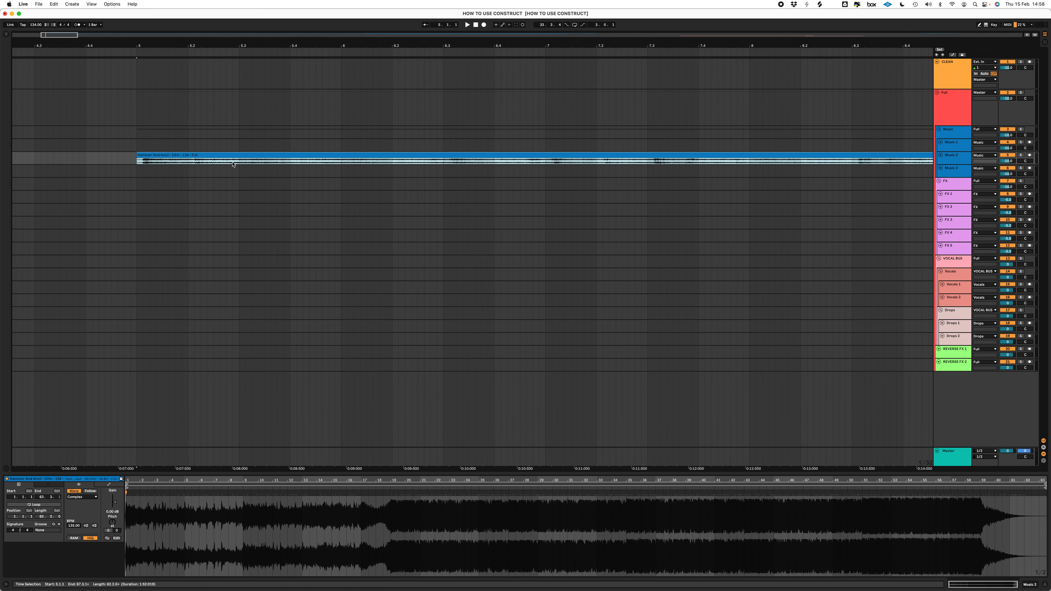
key("Left")
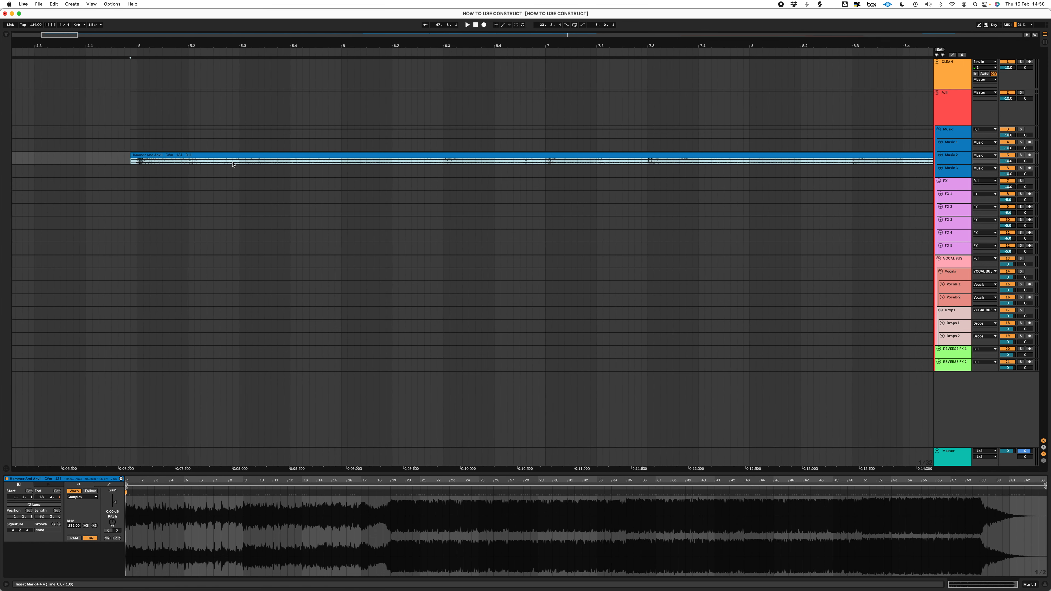
left_click_drag(148, 161, 136, 161)
key("Delete")
- Play the trimmed Hammer And Anvil clip from its start to check its timing
left_click(152, 161)
key("minus")
key("minus")
key("minus")
key("minus")
key("minus")
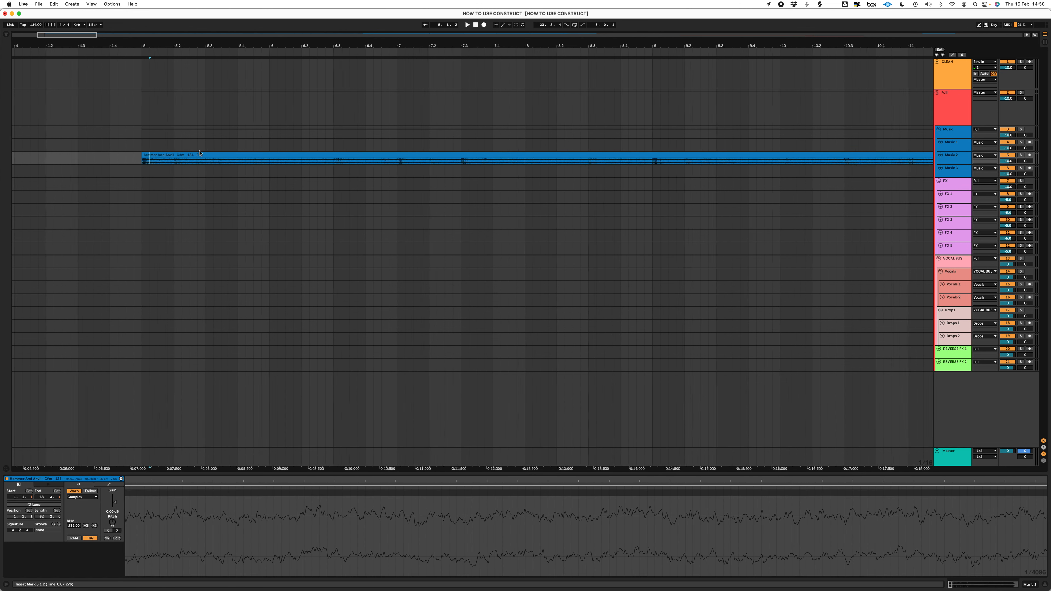
left_click(326, 155)
key("space")
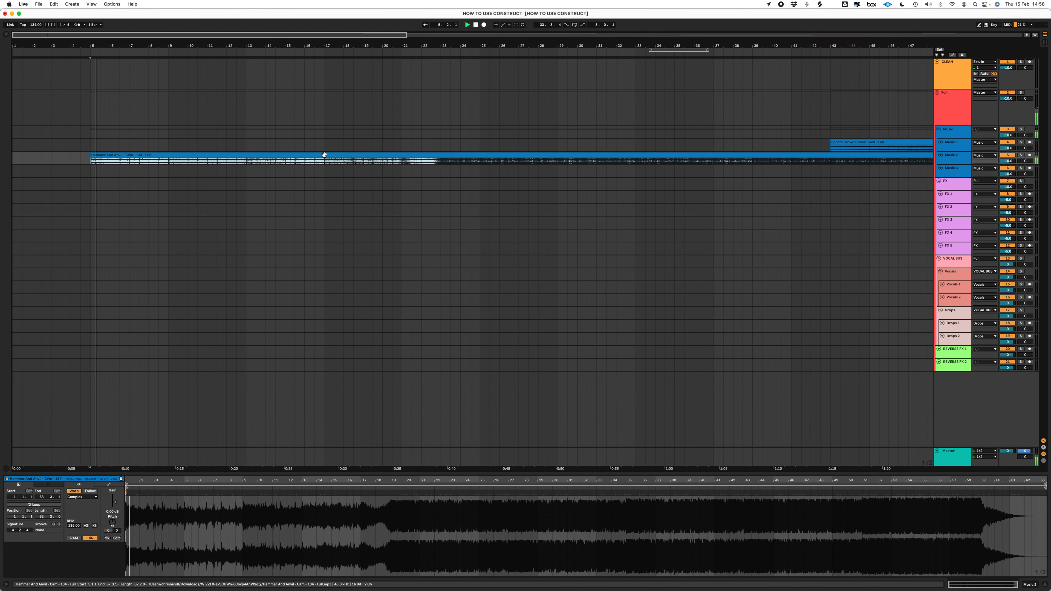
key("minus")
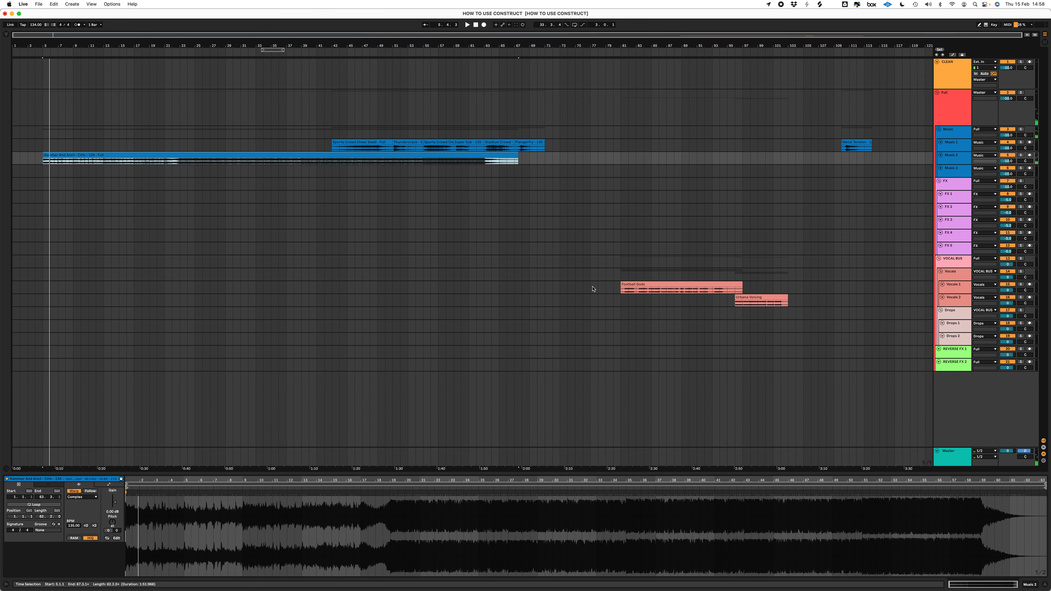
- Turn off Warp for the Football Gods clip and move it to bar 5 on the Vocals 1 track
left_click(687, 289)
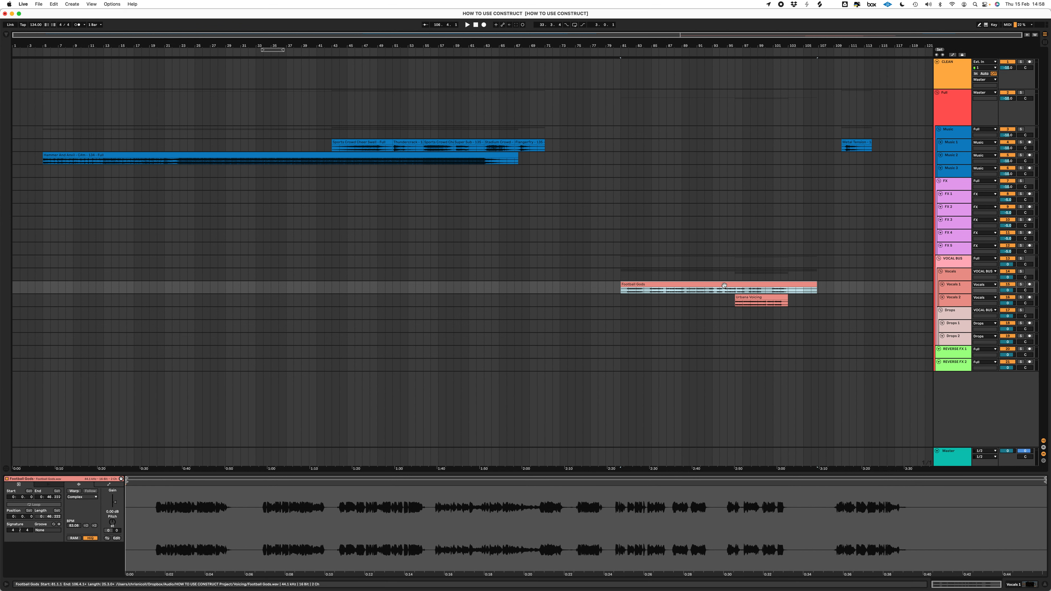
key("Delete")
left_click(44, 289)
key("ctrl+v")
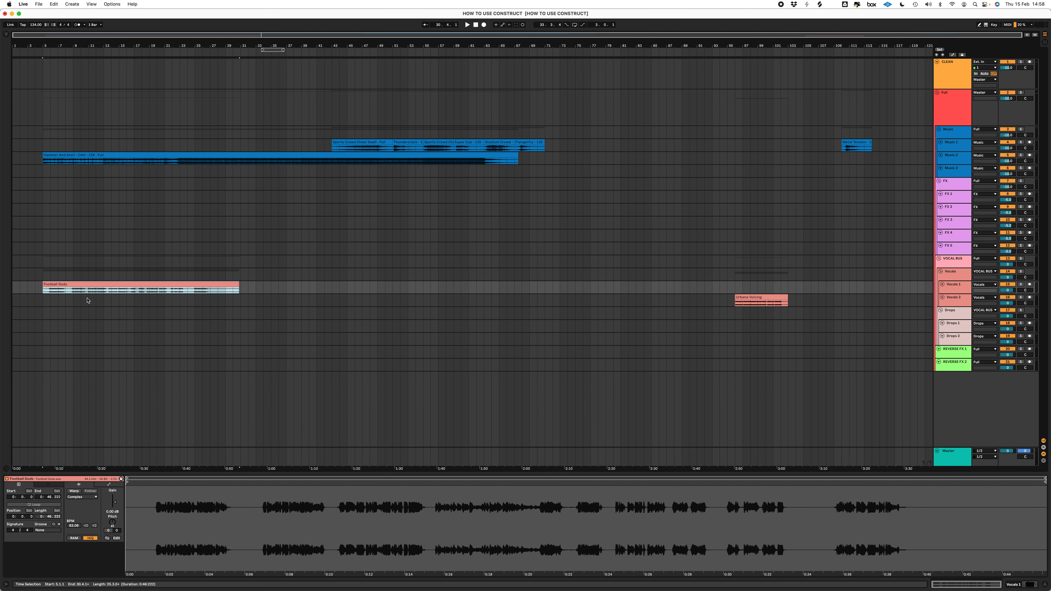
- Play the arrangement from bar 5 and shift the Football Gods clip earlier to start at 4.3.1
left_click(77, 299)
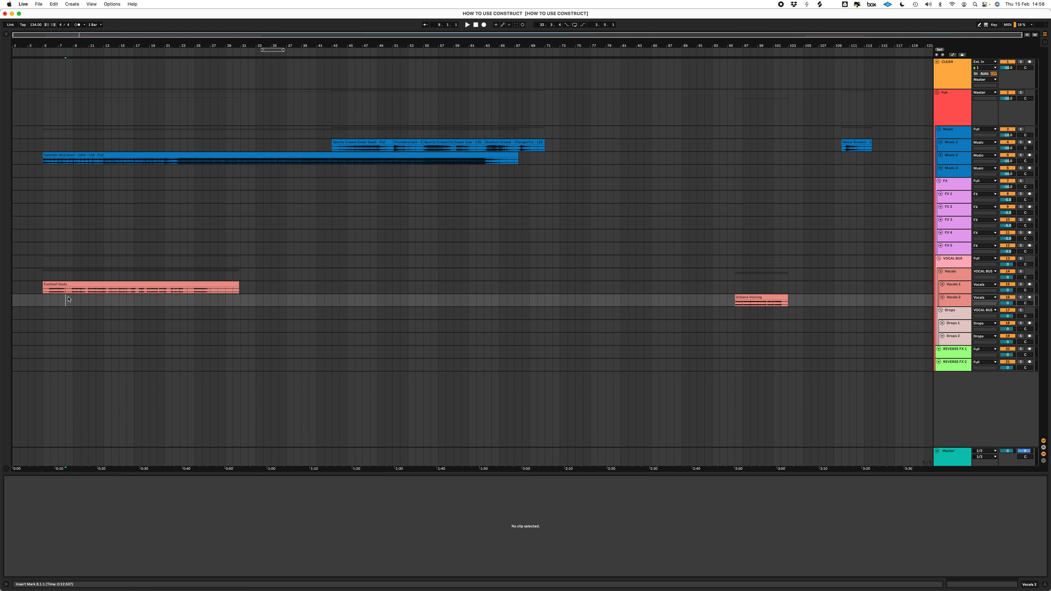
scroll(68, 299, "up", 5)
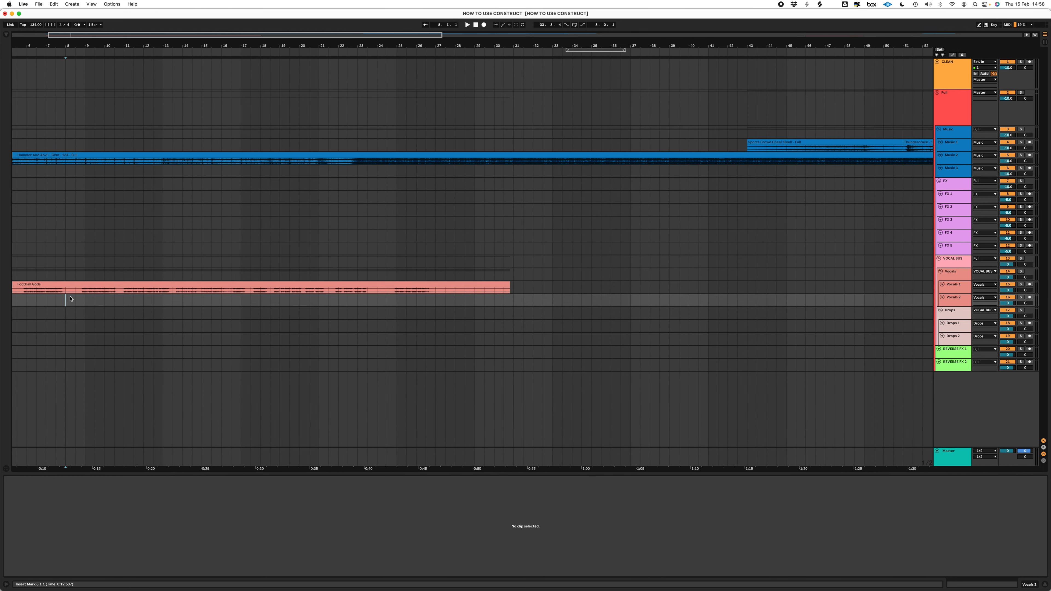
scroll(70, 298, "left", 4)
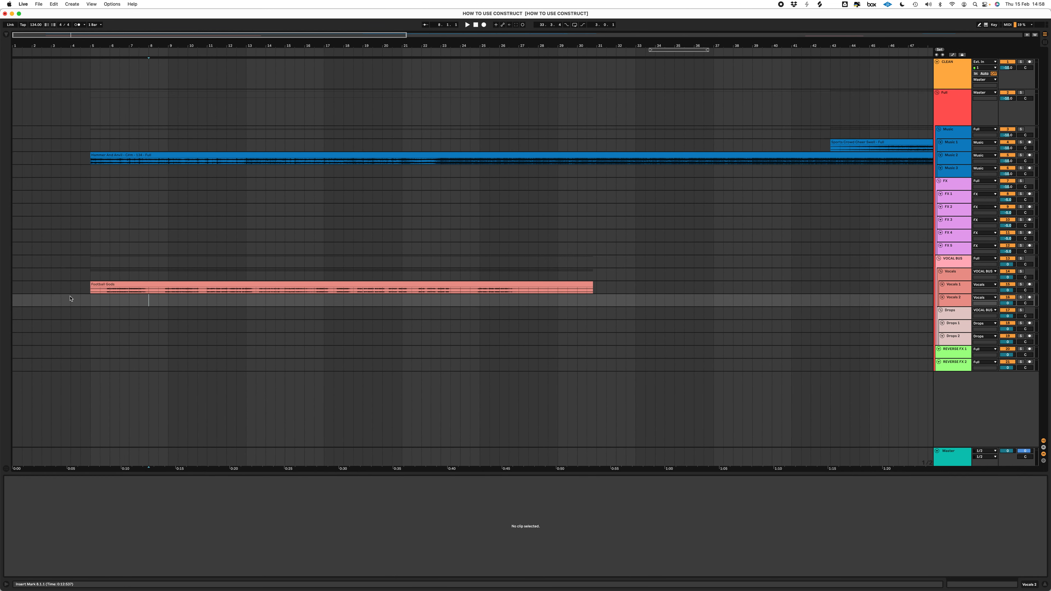
left_click(88, 274)
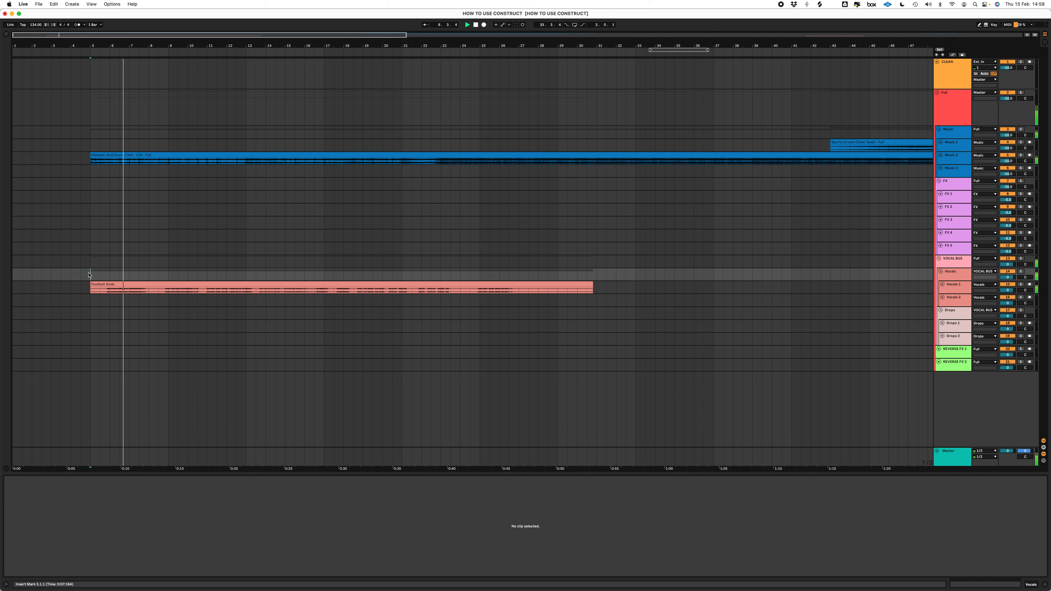
left_click(105, 282)
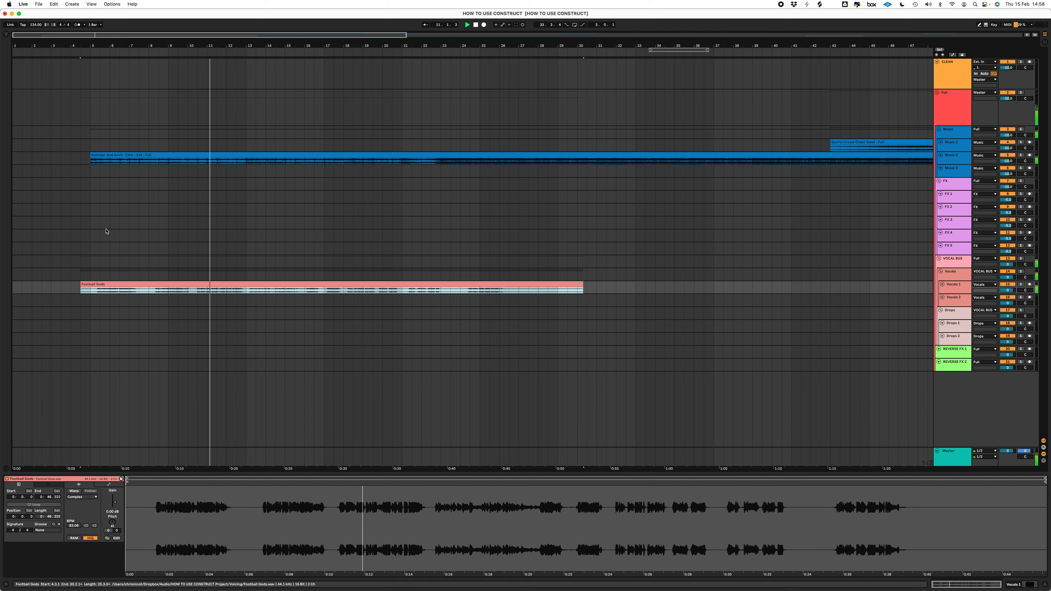
- Set the project tempo to 135 BPM and inspect the Football Gods vocal during playback
left_click(37, 25)
key("Up")
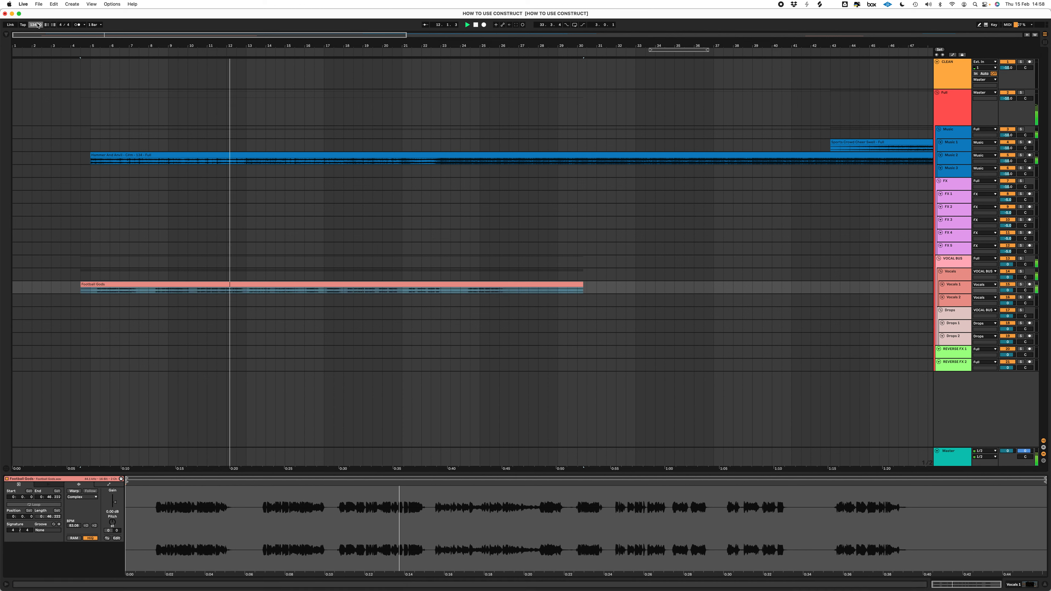
left_click(304, 292)
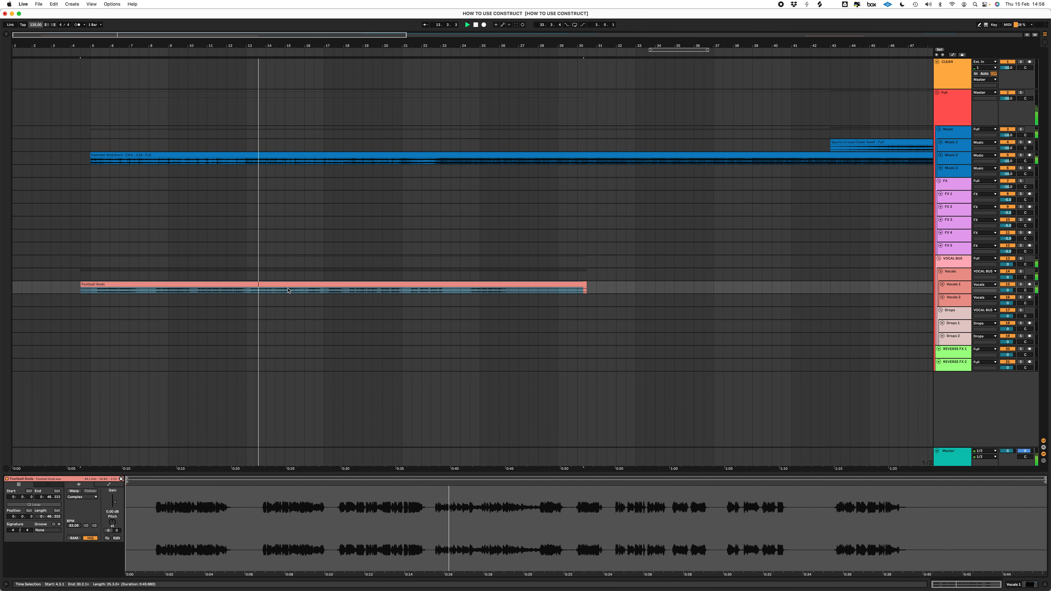
left_click(306, 292, "shift")
left_click(306, 292)
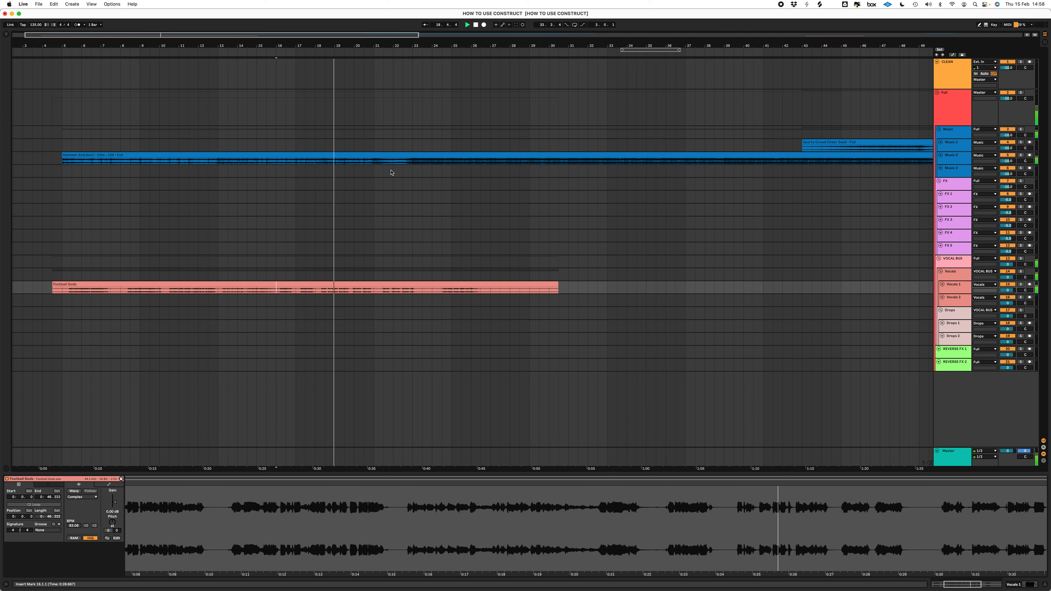
- Split the Hammer And Anvil clip on the Music 2 track at bar 25 and bar 61
left_click(412, 164)
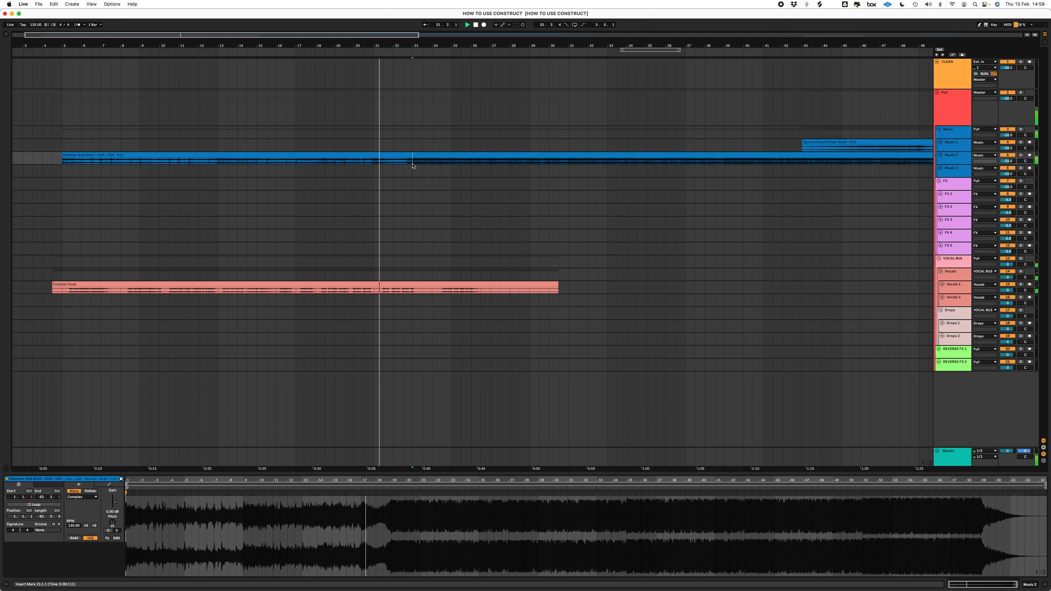
scroll(413, 165, "right", 8)
scroll(414, 165, "right", 1)
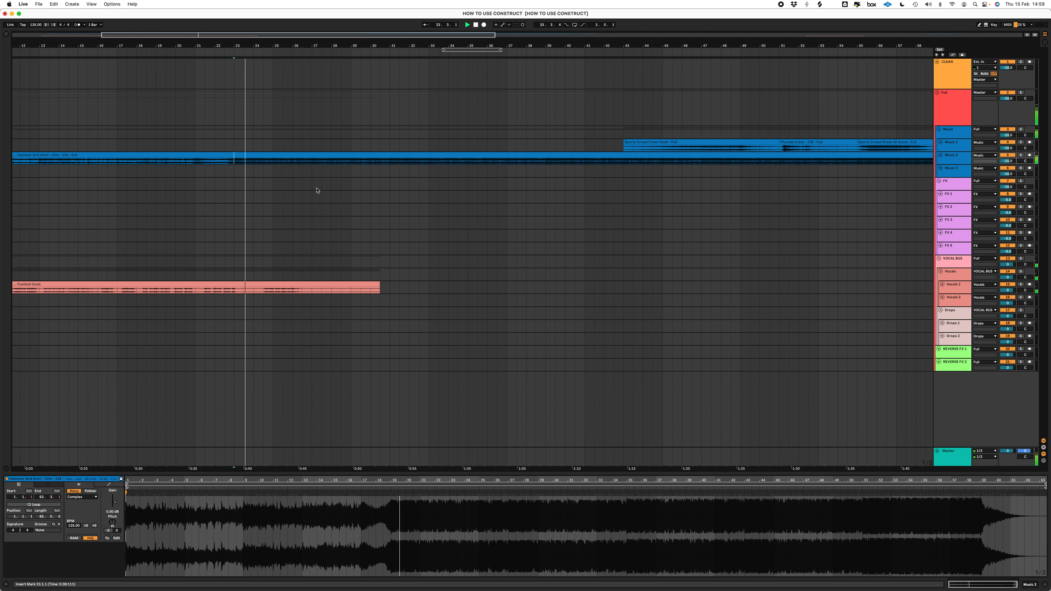
left_click(273, 163)
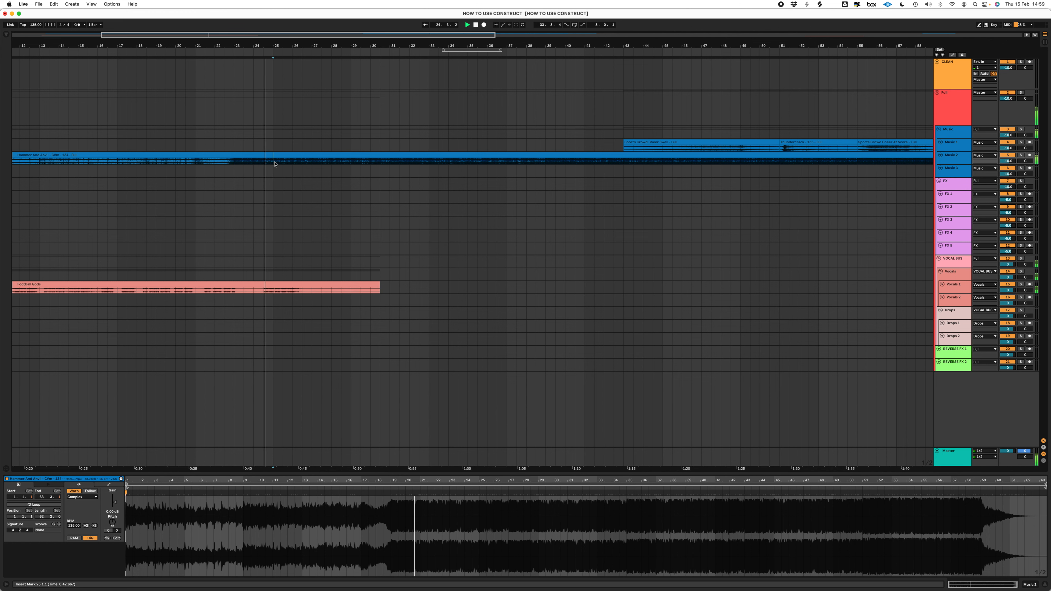
key("minus")
key("minus")
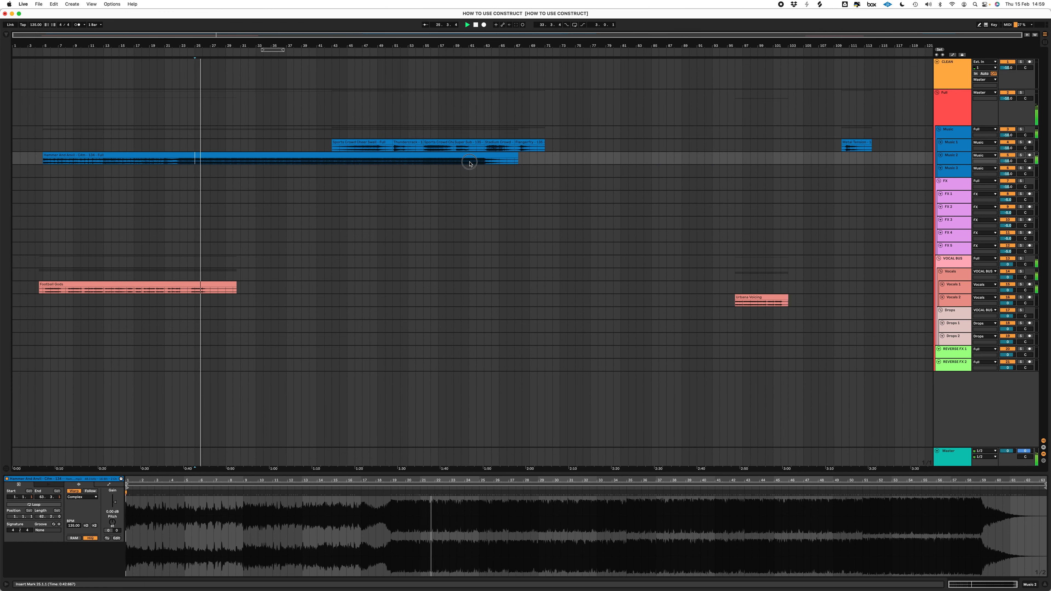
key("super+e")
left_click(471, 163)
key("super+e")
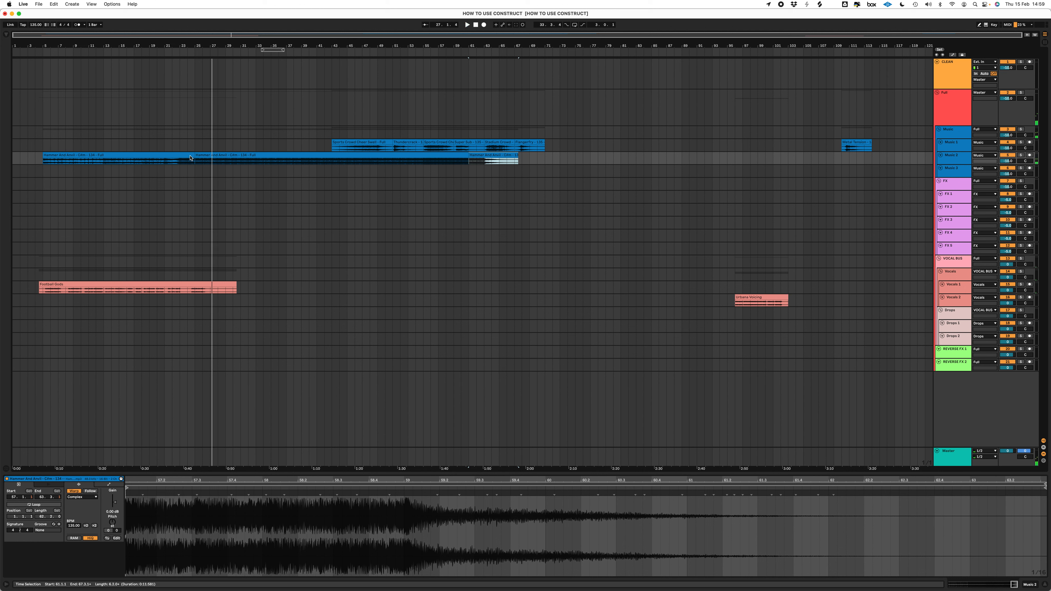
- Replace the middle Hammer And Anvil section with the ending section cut from bar 61, placing it at bar 25
key("Delete")
left_click(212, 156)
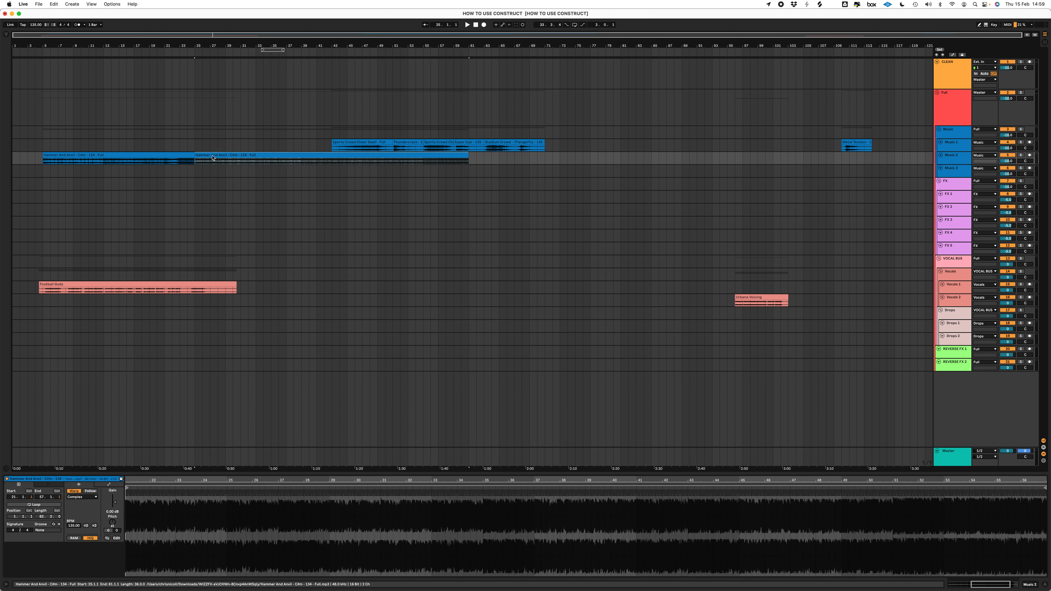
key("Delete")
key("super+v")
- Listen to the music edit from bar 22 and move the splice between the two Hammer And Anvil clips to bar 23
left_click(174, 172)
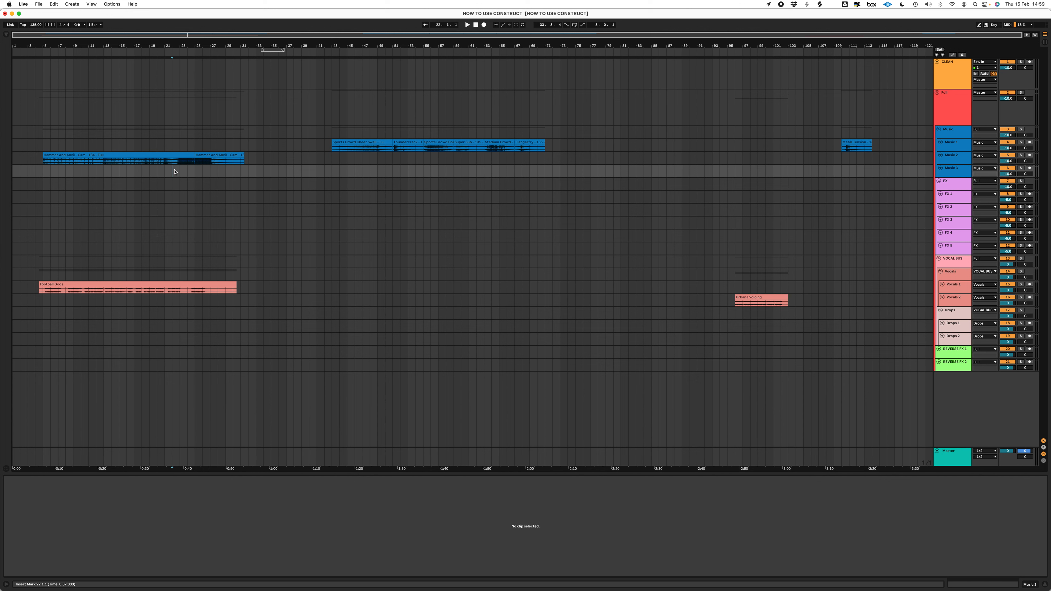
key("plus")
key("plus")
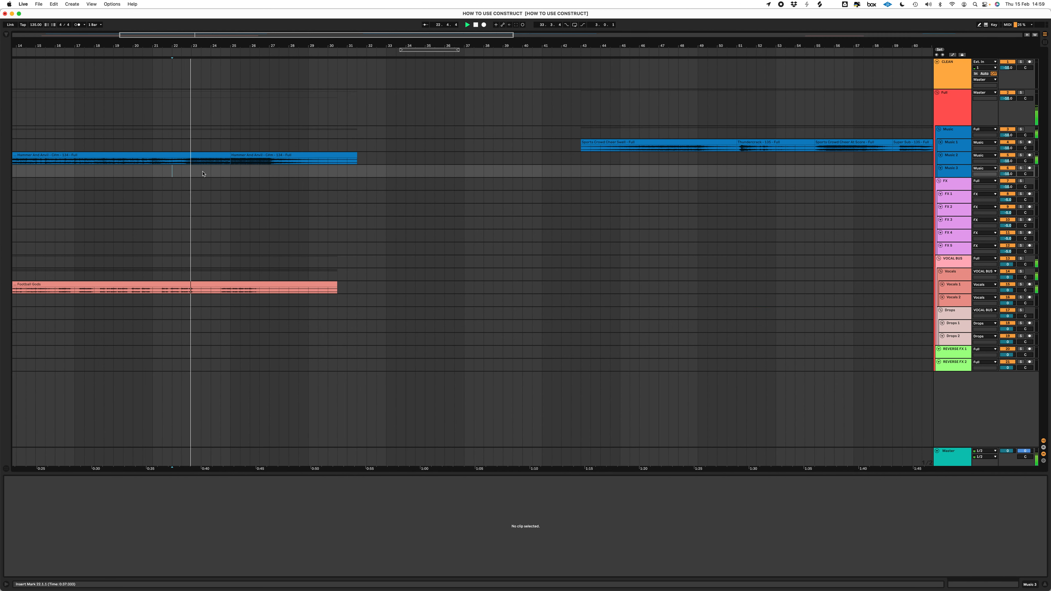
scroll(203, 174, "left", 4)
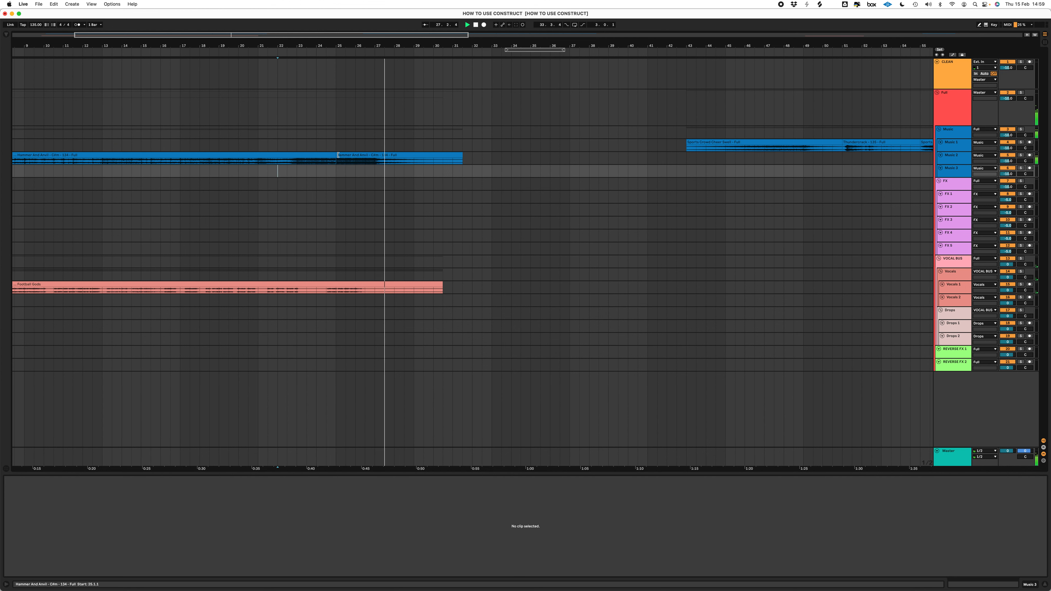
left_click_drag(336, 155, 299, 153)
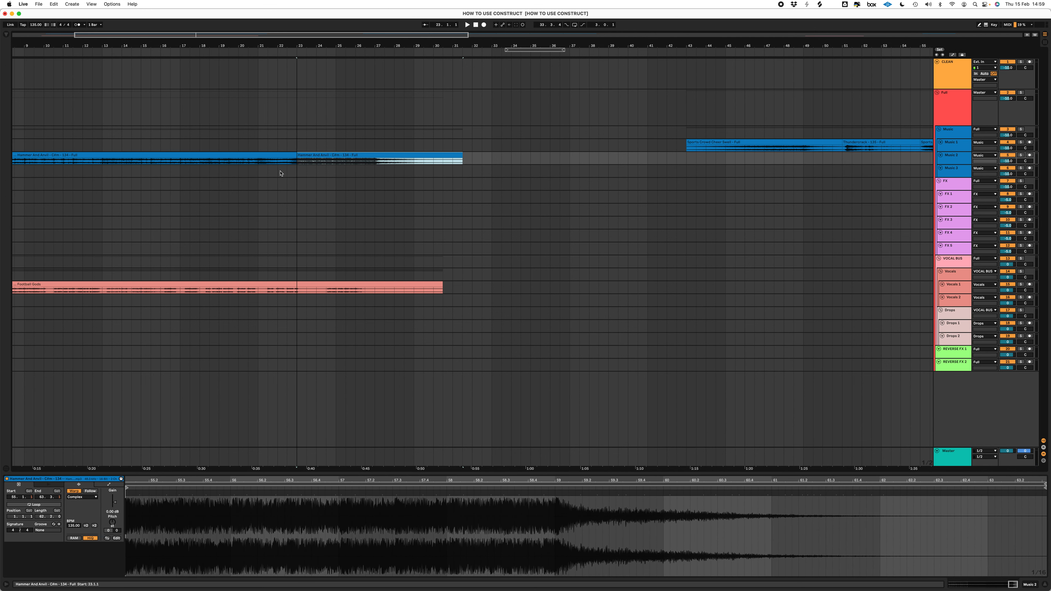
- Play the edit from bar 22 and extend the first Hammer And Anvil clip so the splice falls at bar 27
left_click(280, 172)
key("space")
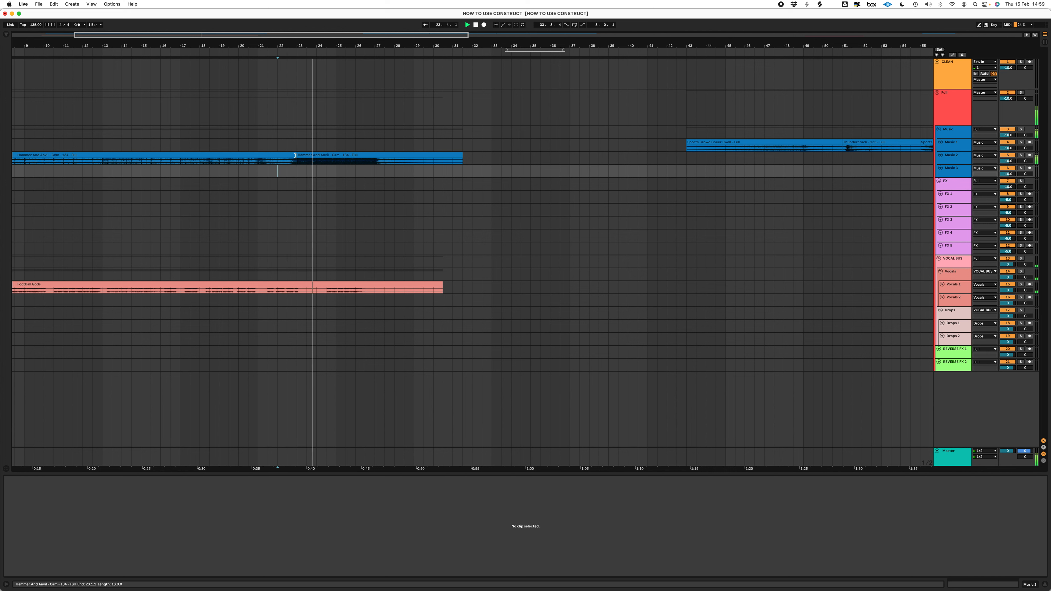
left_click_drag(297, 157, 375, 155)
- Play the arrangement from 22.3.1 and lower the Music group track's volume to -12.7 dB
left_click(286, 172)
key("space")
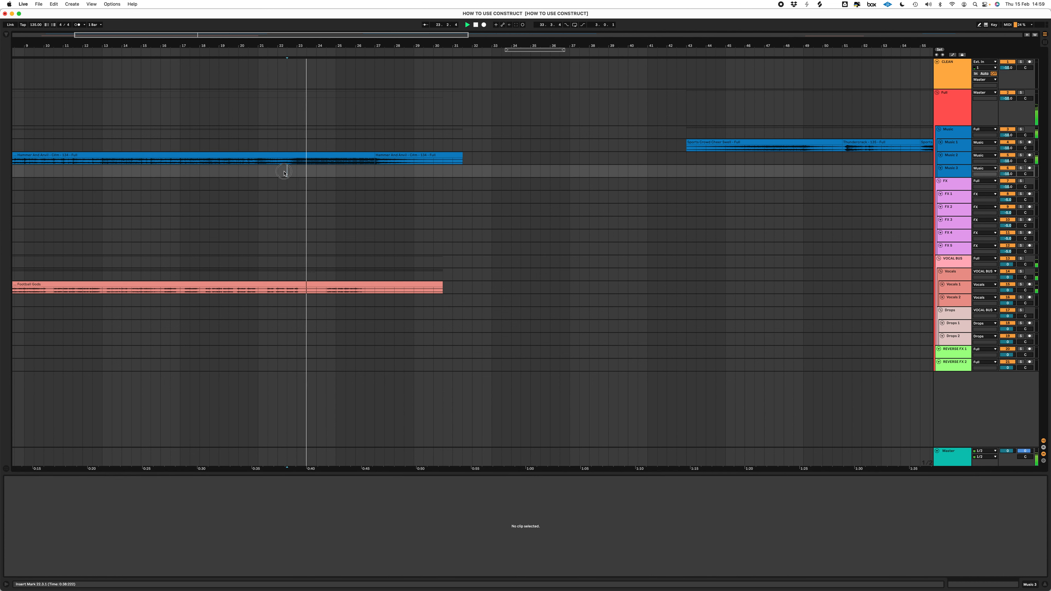
key("w")
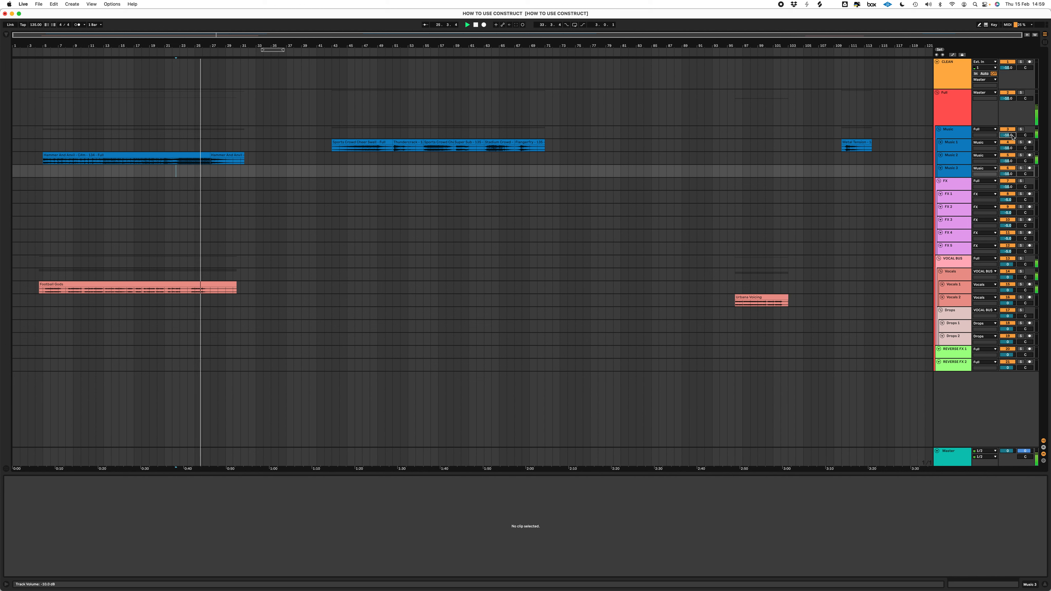
left_click_drag(1008, 135, 1007, 139)
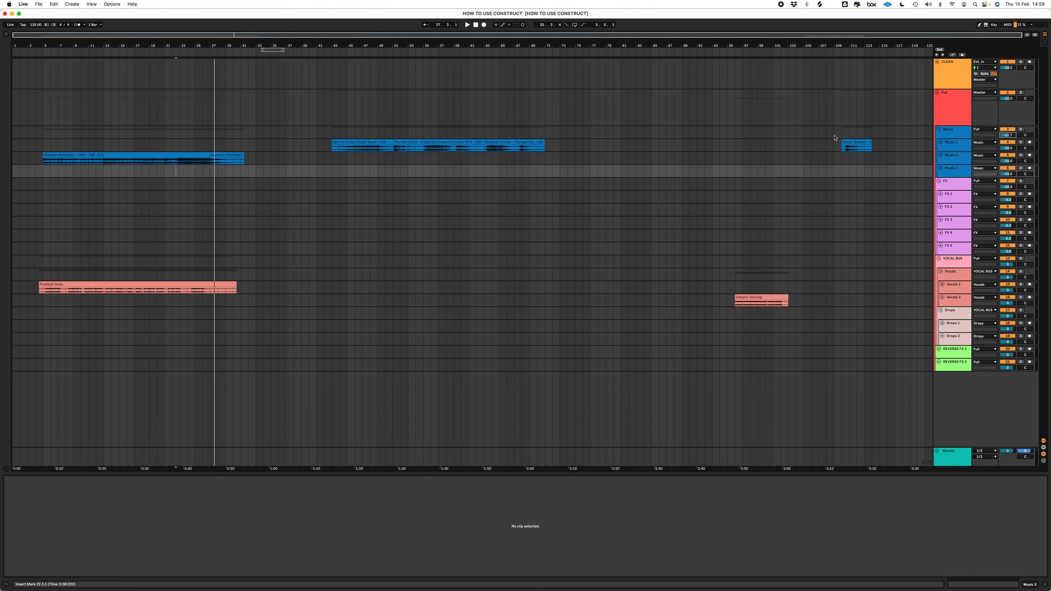
- Move the Sports Crowd Cheer Swell clip from the Music 1 track to the FX 5 track, starting at bar 38
left_click(853, 142)
left_click(346, 142)
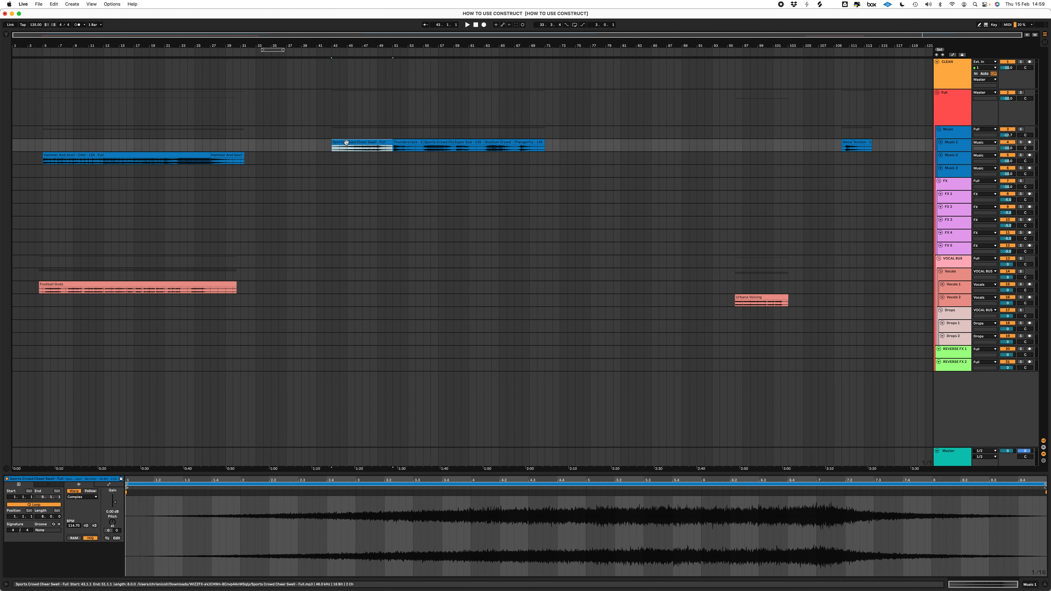
left_click_drag(181, 201, 313, 251)
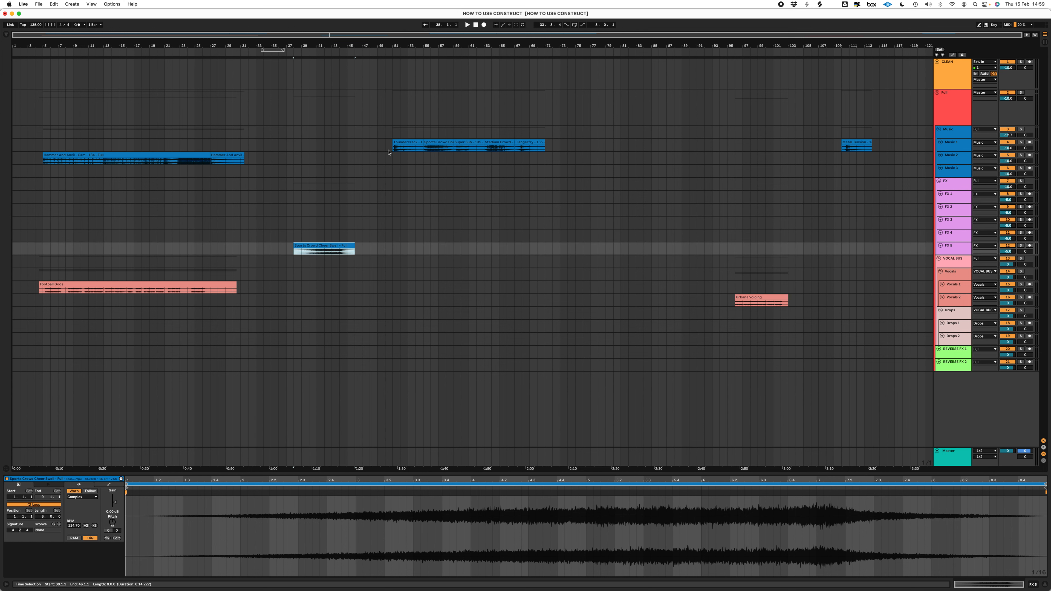
- Move the Sports Crowd Cheer At Game clip to FX 4 at bar 47 and the Stadium Crowd clip to FX 3 at bar 52
left_click(440, 140)
key("super+x")
left_click(364, 237)
key("super+v")
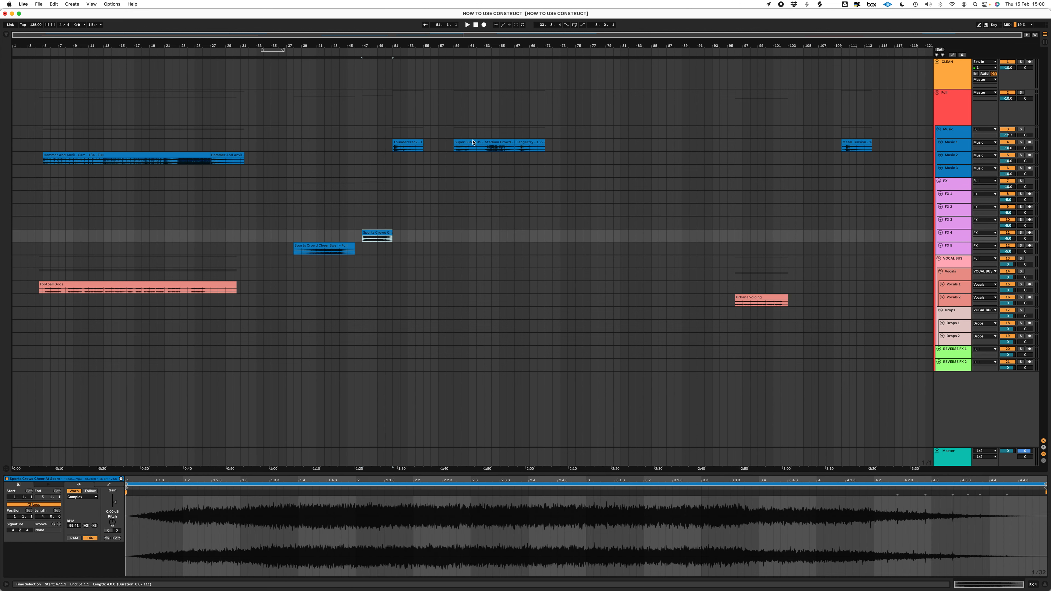
key("super+x")
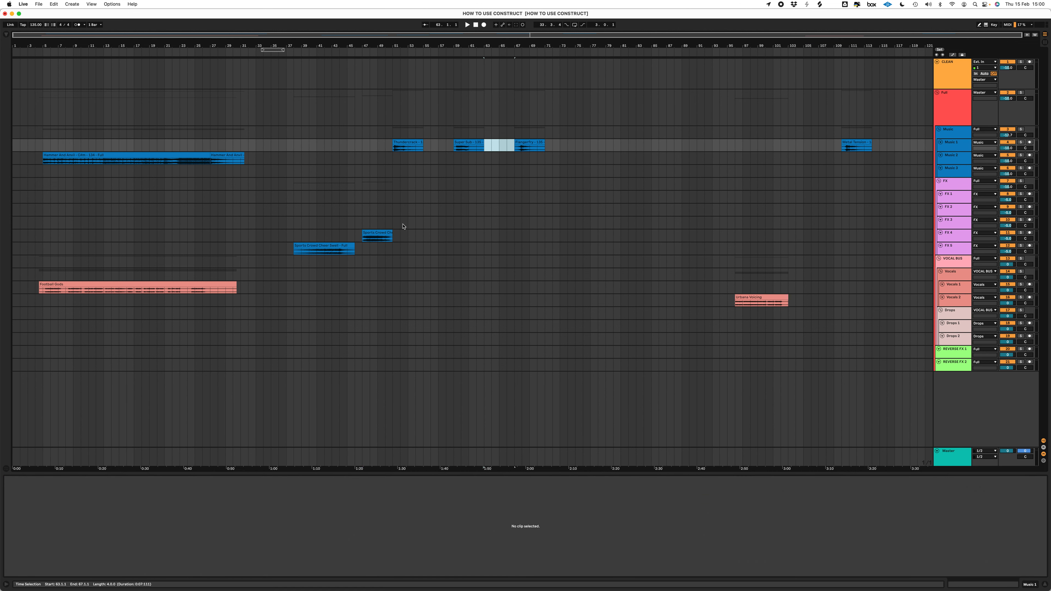
left_click(403, 226)
key("super+v")
- Move the Thundercrack, Super Sub and Flangerfry clips together from Music 1 to the FX 1 track, starting at bar 64
left_click(407, 143)
left_click(530, 145, "shift")
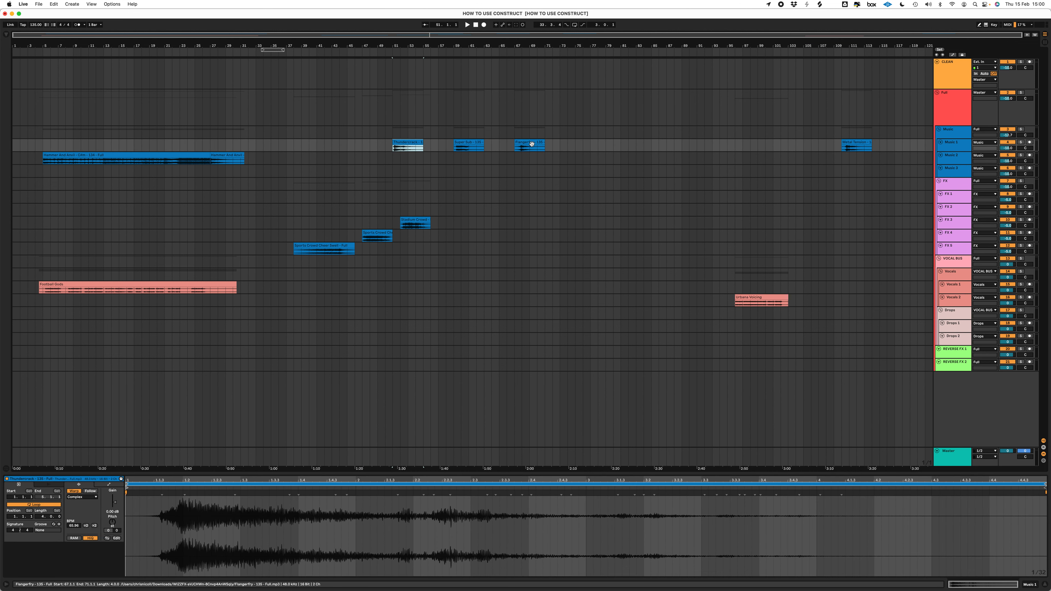
key("super+x")
left_click(522, 185)
key("super+v")
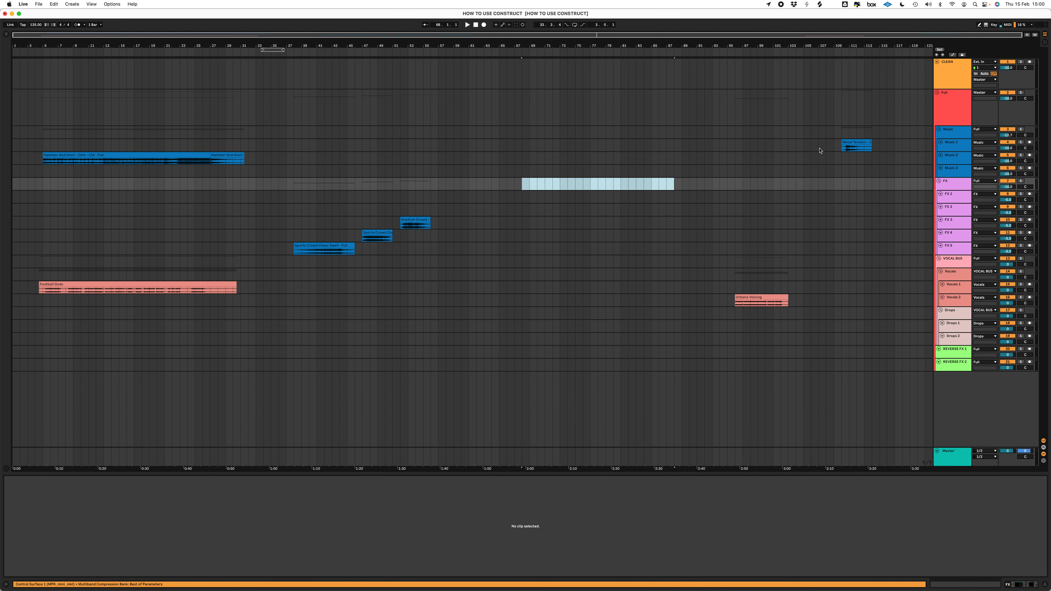
left_click(855, 143)
left_click(489, 198)
key("super+v")
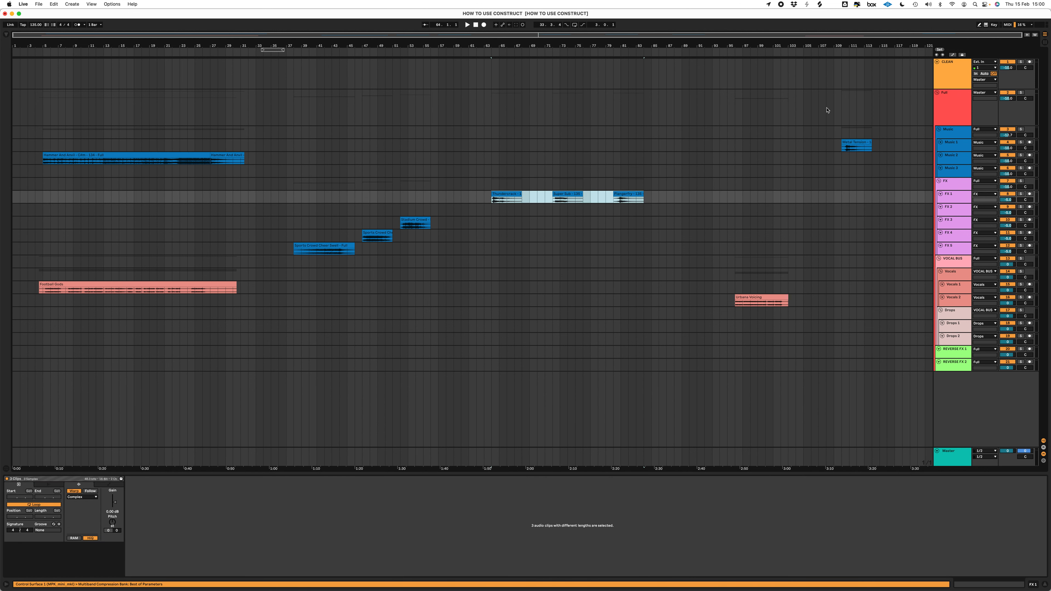
- Move the Metal Tension clip from Music 1 to the FX 1 track, starting at bar 87
left_click(861, 143)
key("super+x")
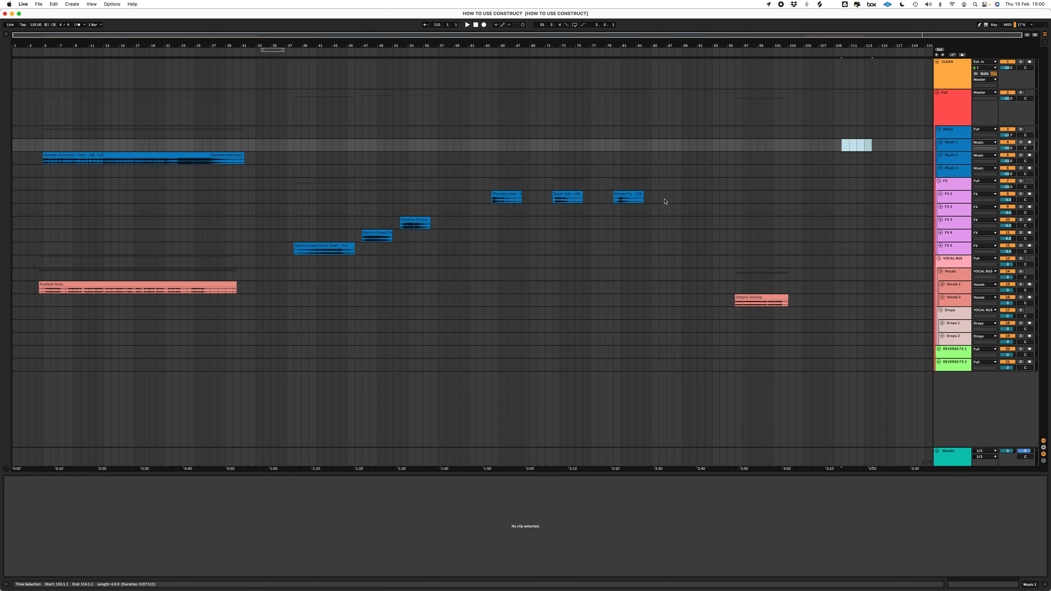
left_click(665, 202)
key("super+v")
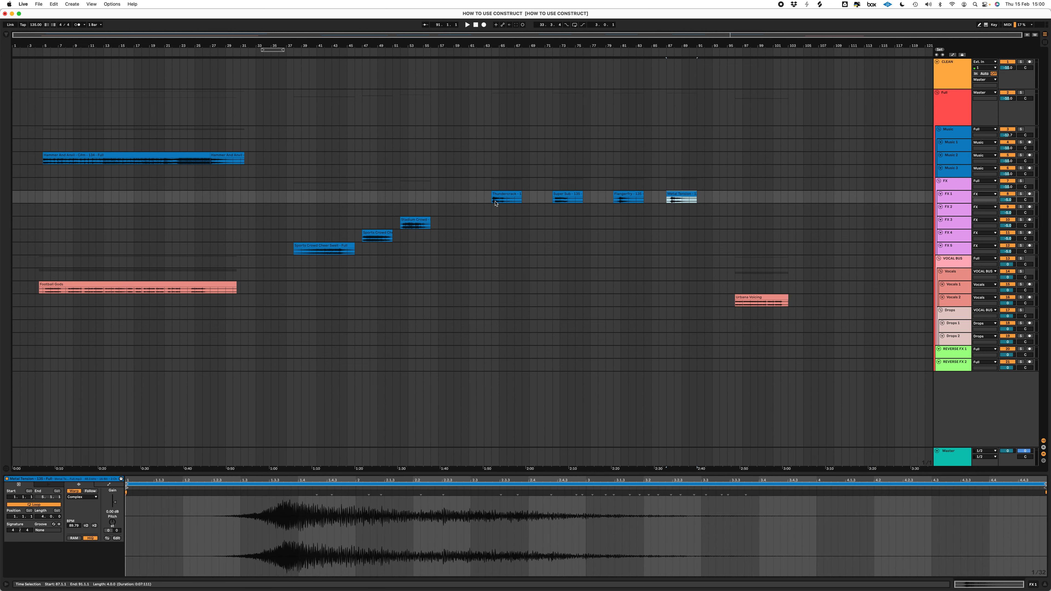
- Turn off Warp for all seven sound effect and crowd clips on the FX 1 to FX 5 tracks
left_click(263, 229, "shift")
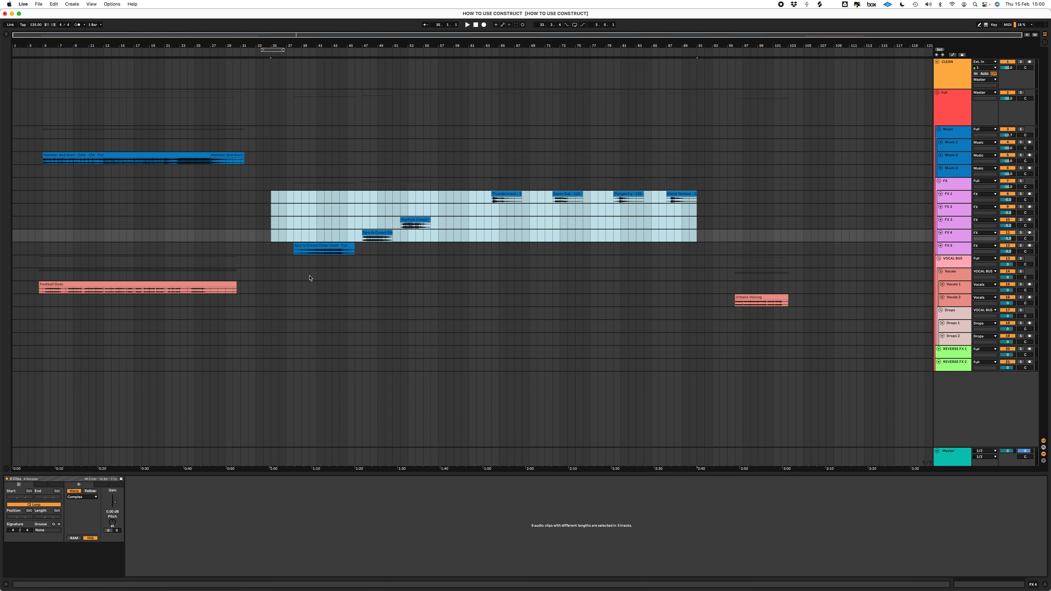
left_click(326, 247, "shift")
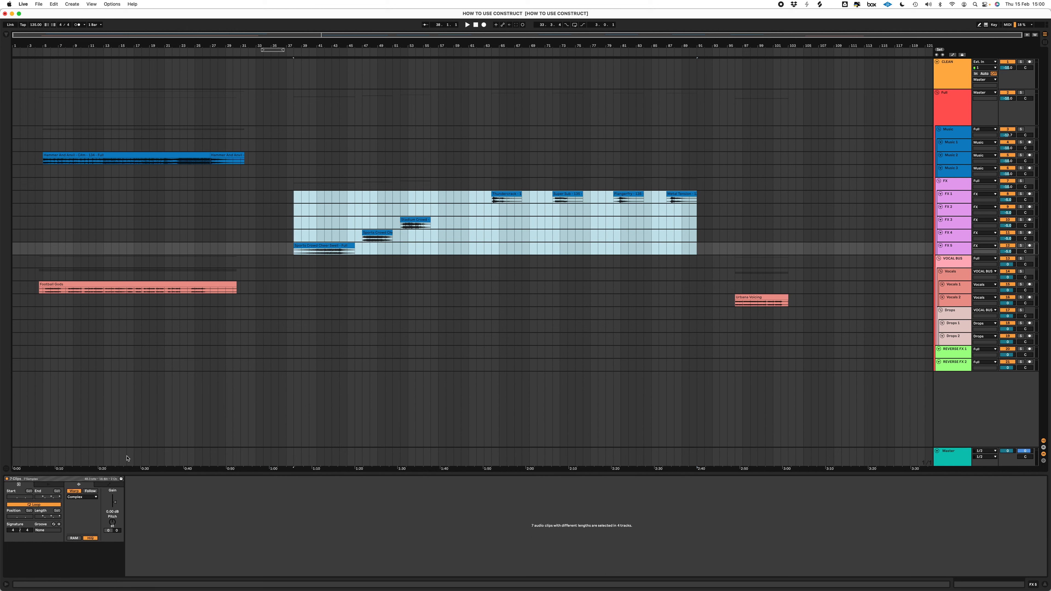
left_click(74, 490)
left_click(526, 196)
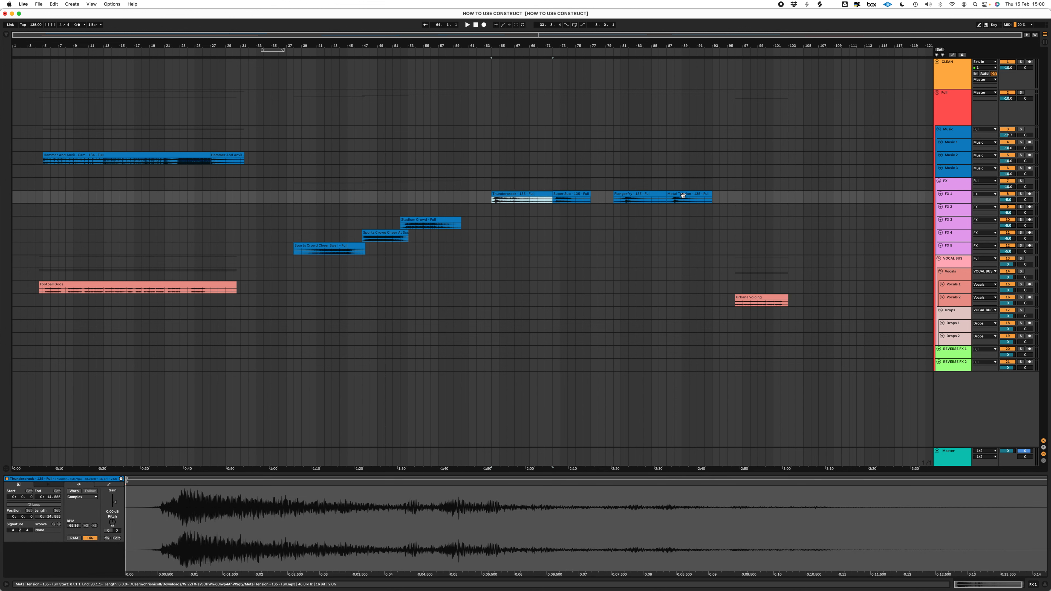
- Move the Metal Tension clip on FX 1 to start at bar 4 and play the arrangement from there
left_click_drag(187, 194, 94, 196)
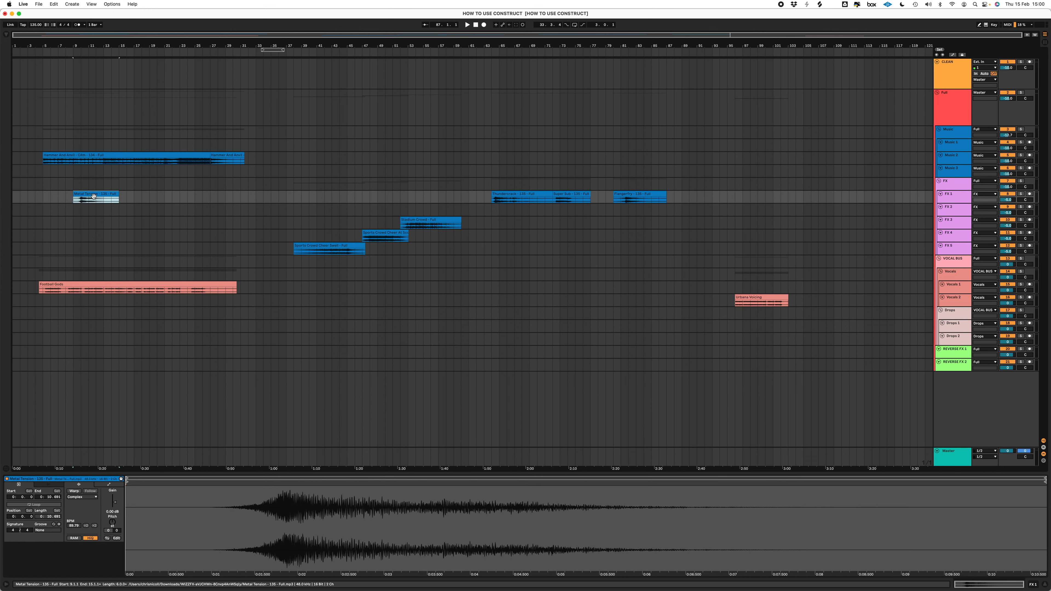
key("plus")
key("plus")
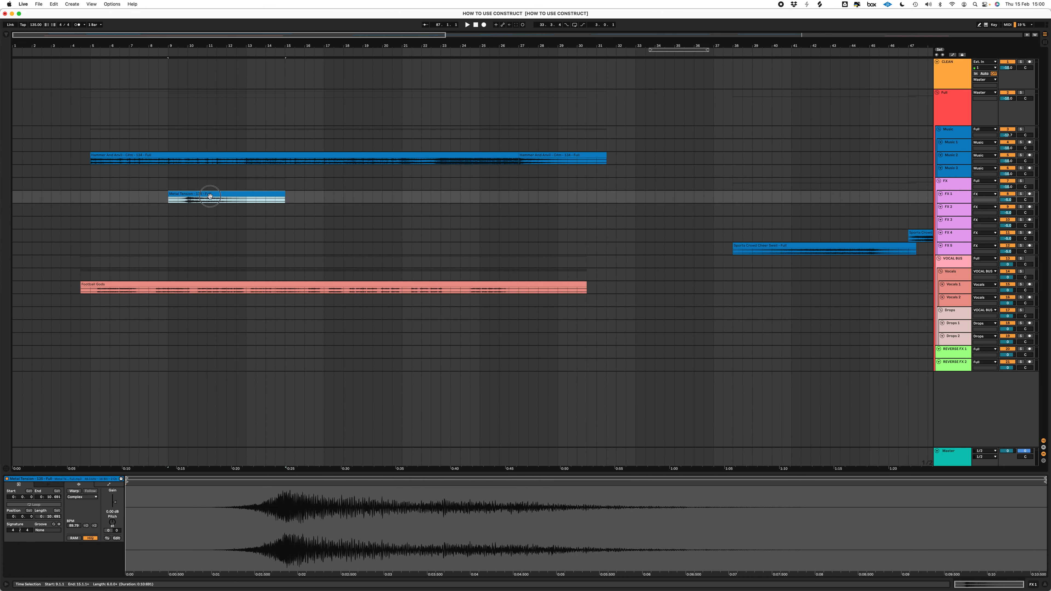
left_click_drag(133, 196, 116, 194)
left_click(71, 185)
key("space")
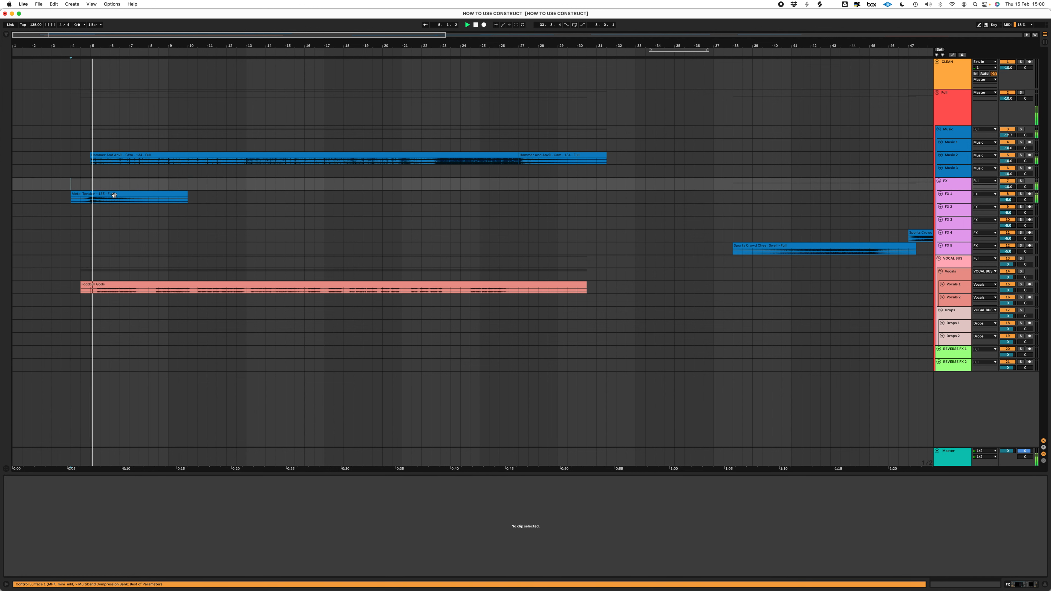
- Copy the Metal Tension clip to bars 8 and 16 on FX 2 and to bars 12 and 20 on FX 1
left_click(80, 202)
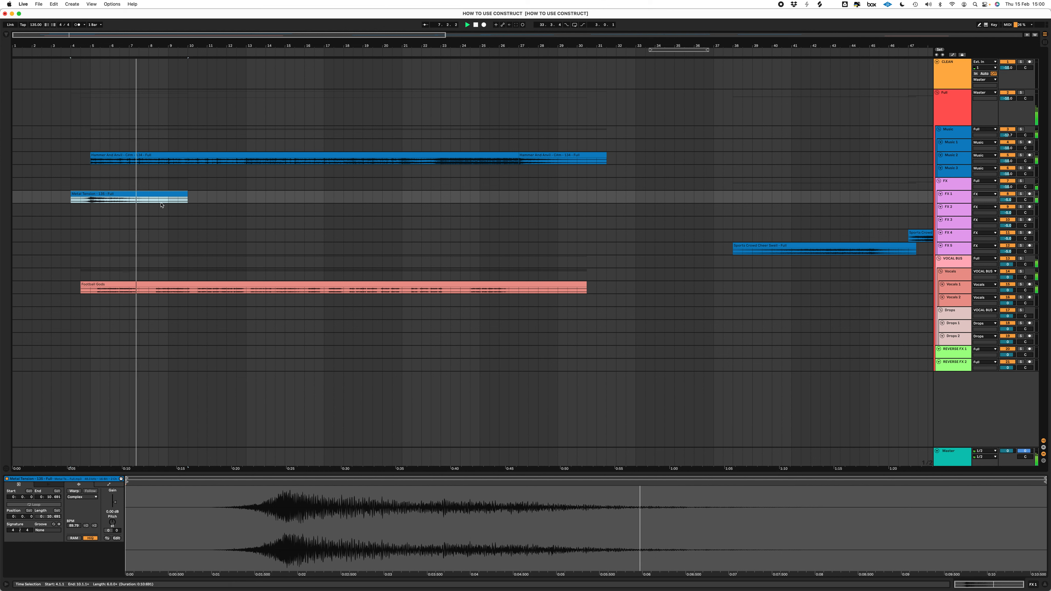
left_click(150, 209)
key("super+v")
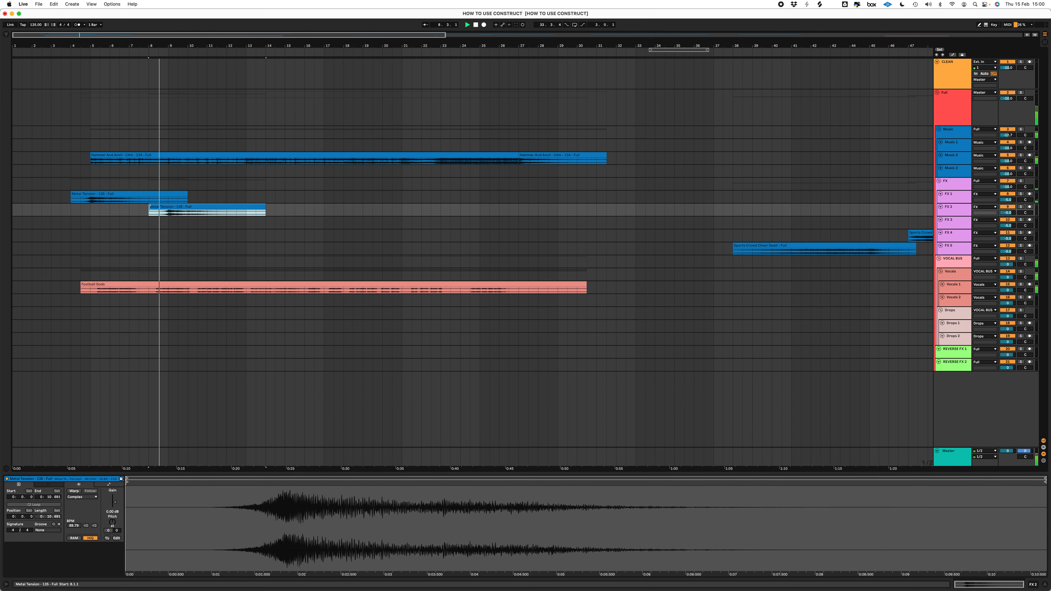
left_click(223, 198)
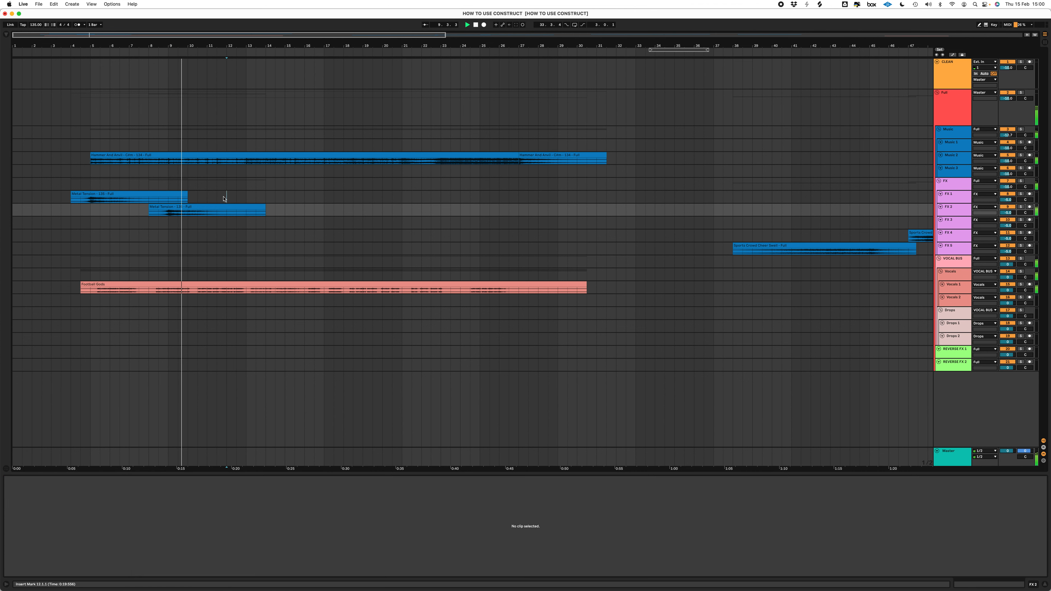
key("super+v")
left_click(300, 212)
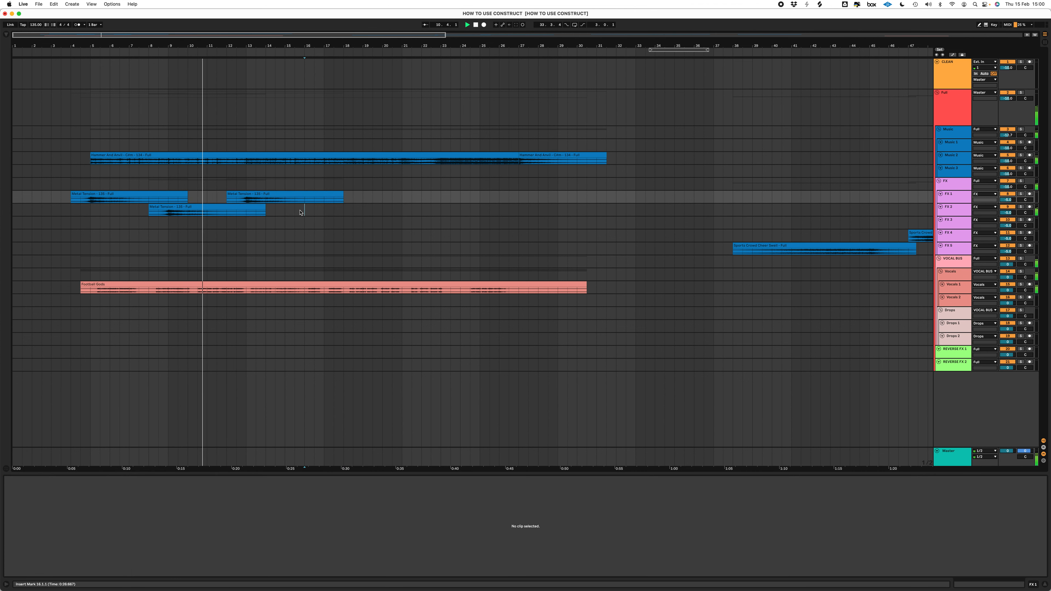
key("super+v")
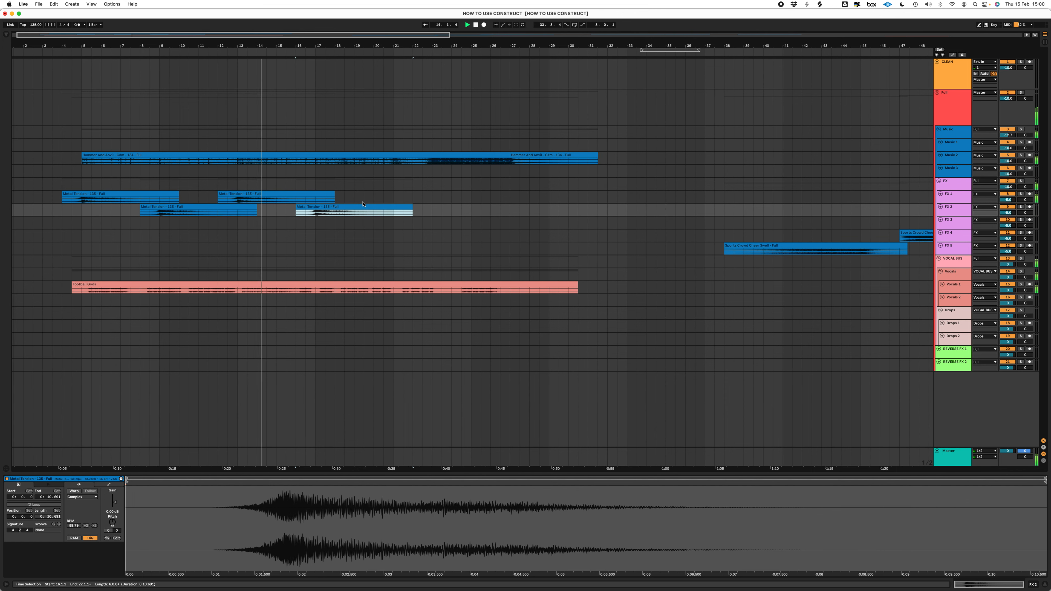
left_click(374, 196)
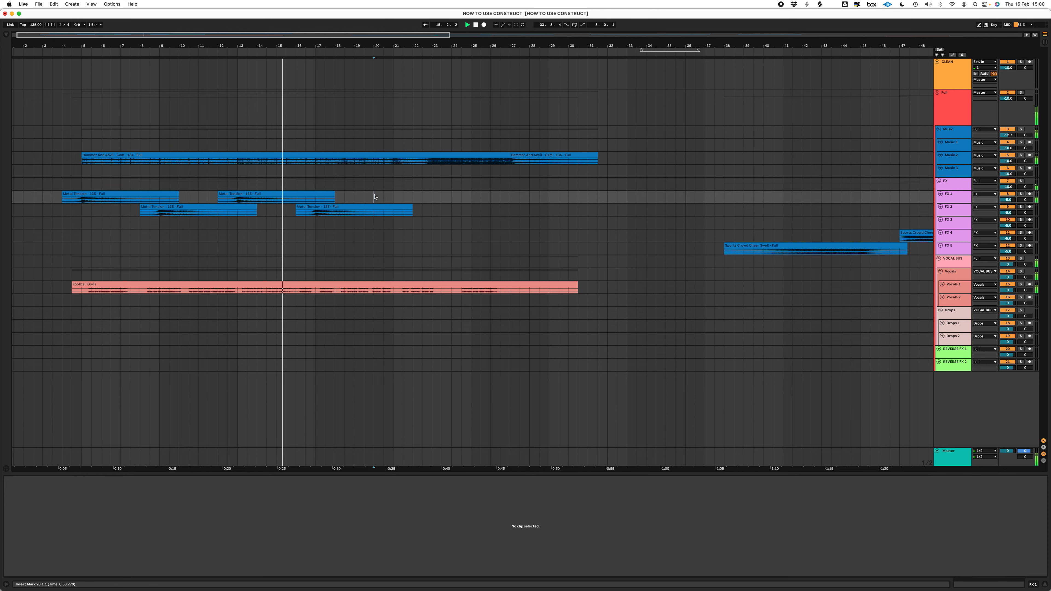
key("super+v")
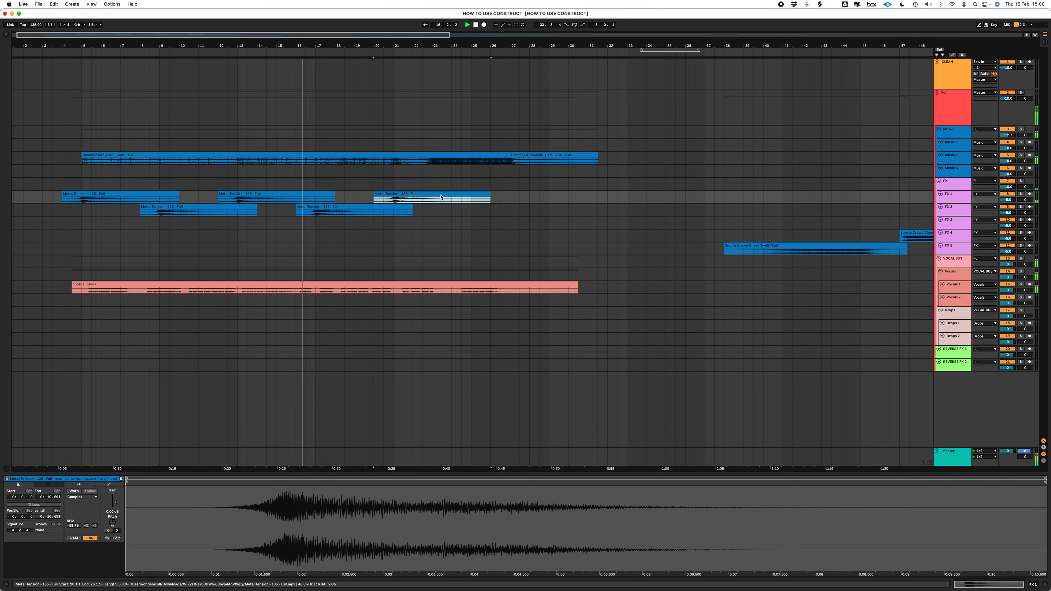
- Replace the Metal Tension copy at bar 20 on FX 1 with the Thundercrack clip from bar 64, starting at 20.3.1
key("minus")
scroll(724, 198, "right", 1)
left_click(802, 193)
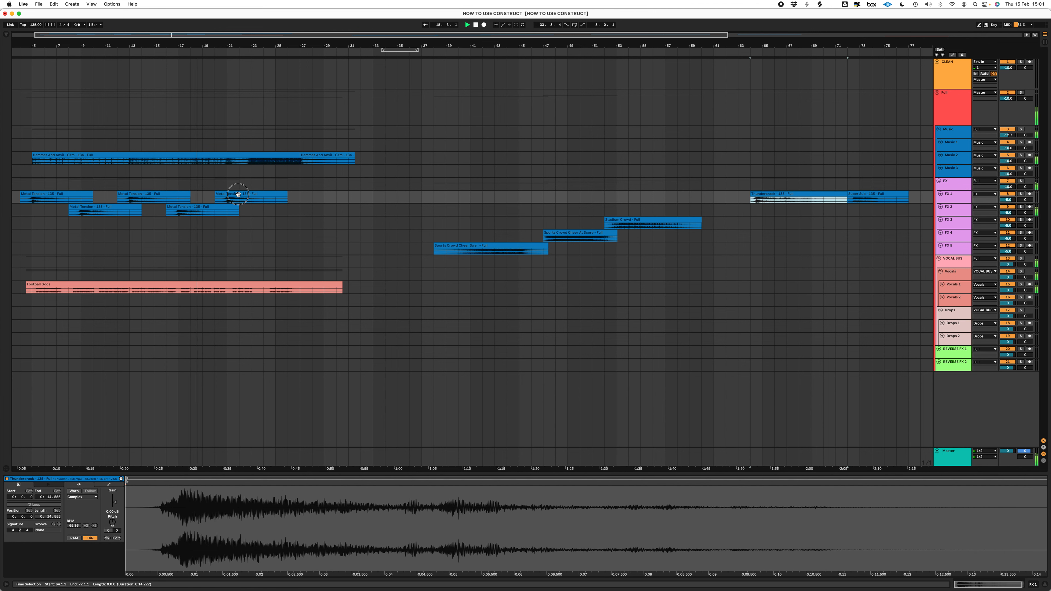
left_click(238, 194)
key("Delete")
key("plus")
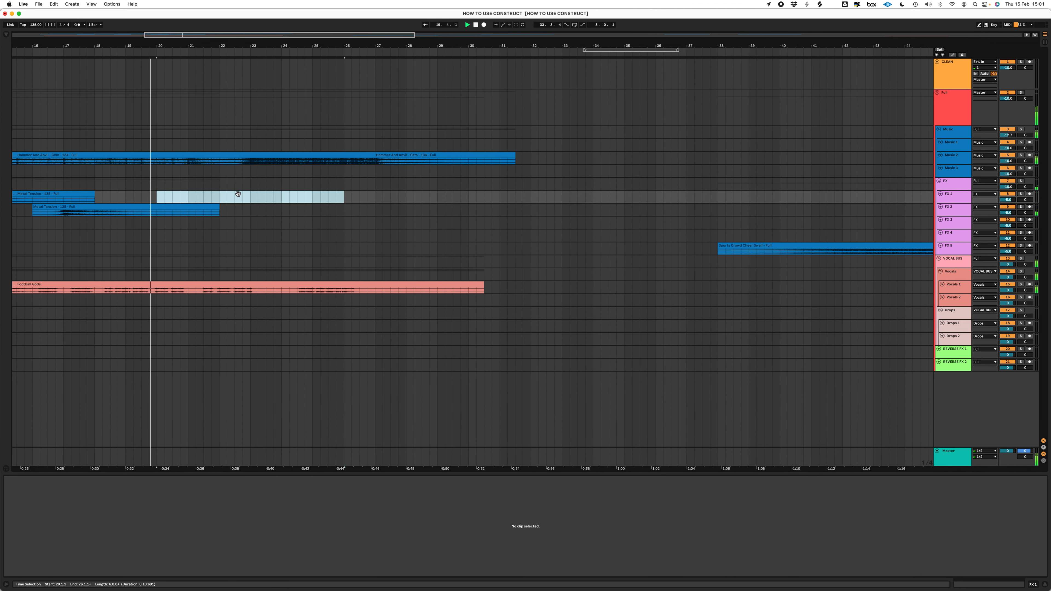
key("super+v")
key("Right")
key("Right")
key("Right")
key("Left")
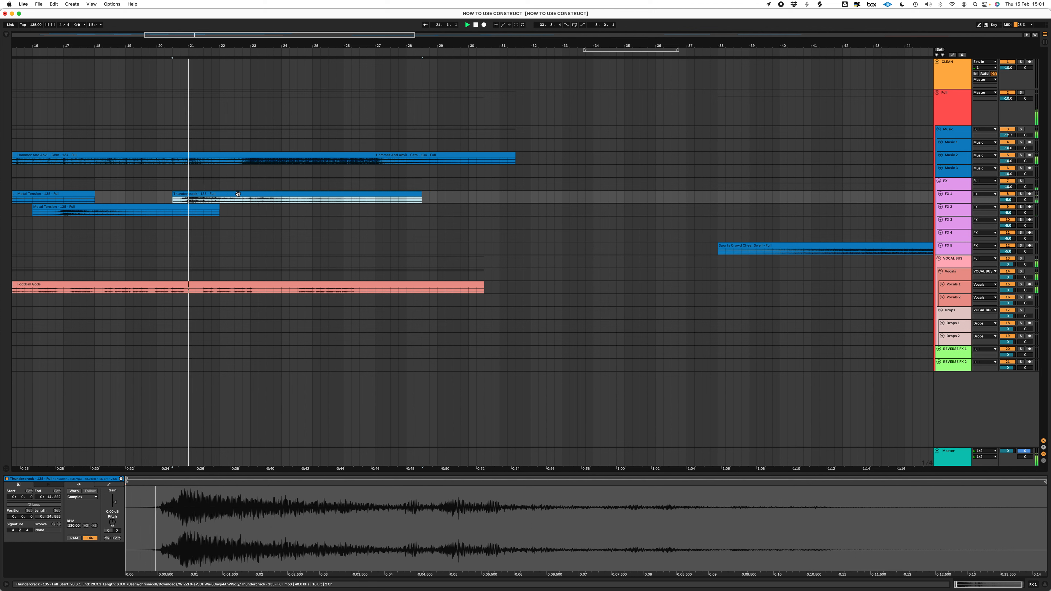
left_click(251, 183)
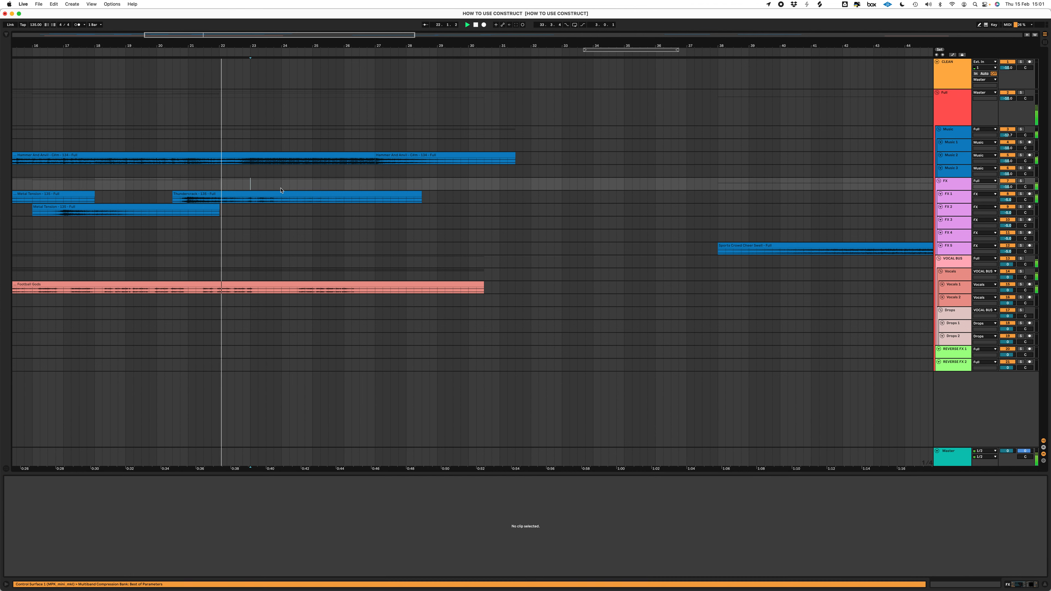
- Move the Super Sub clip to the FX 3 track at about 20.3.1, lined up with the Thundercrack clip
key("minus")
left_click_drag(867, 194, 285, 225)
key("plus")
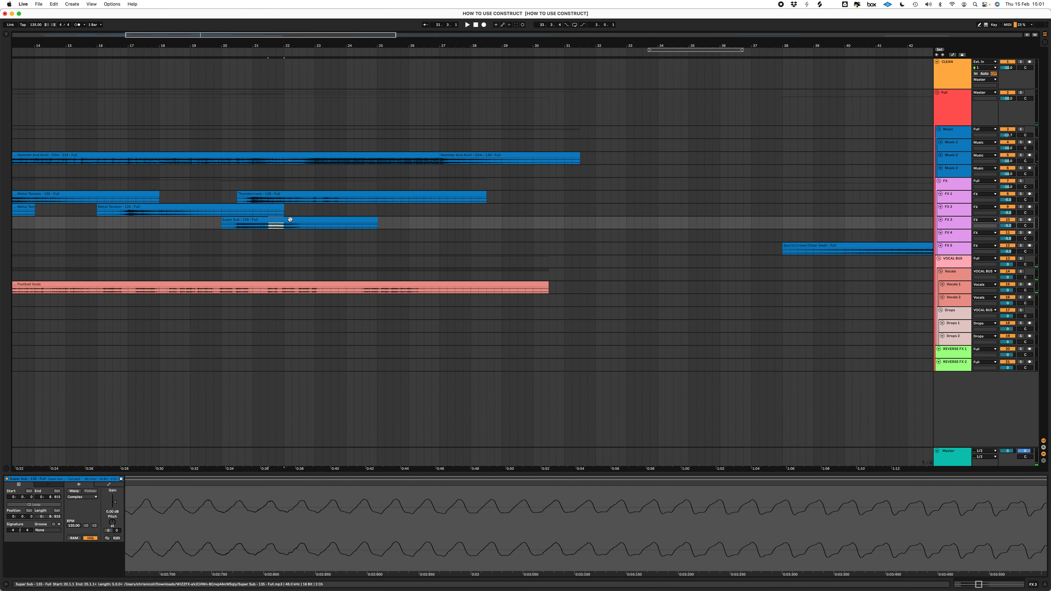
left_click(289, 219)
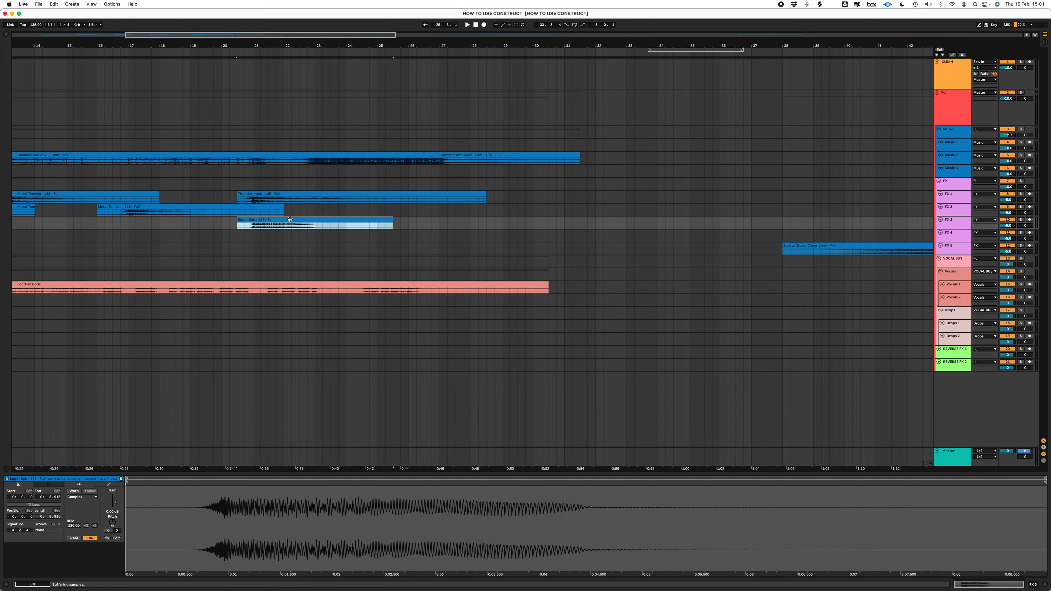
key("plus")
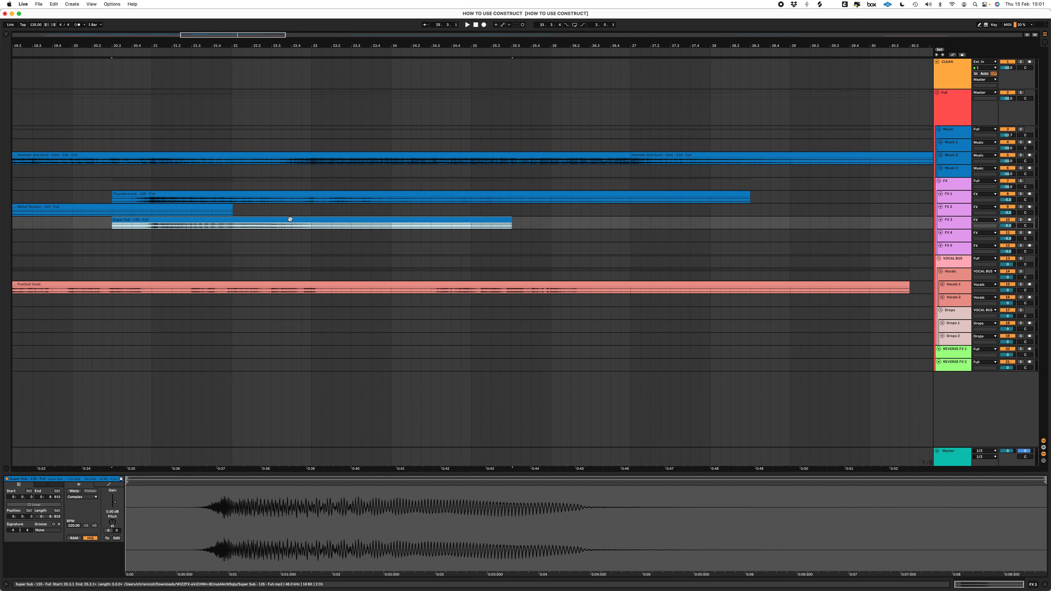
scroll(290, 219, "left", 3)
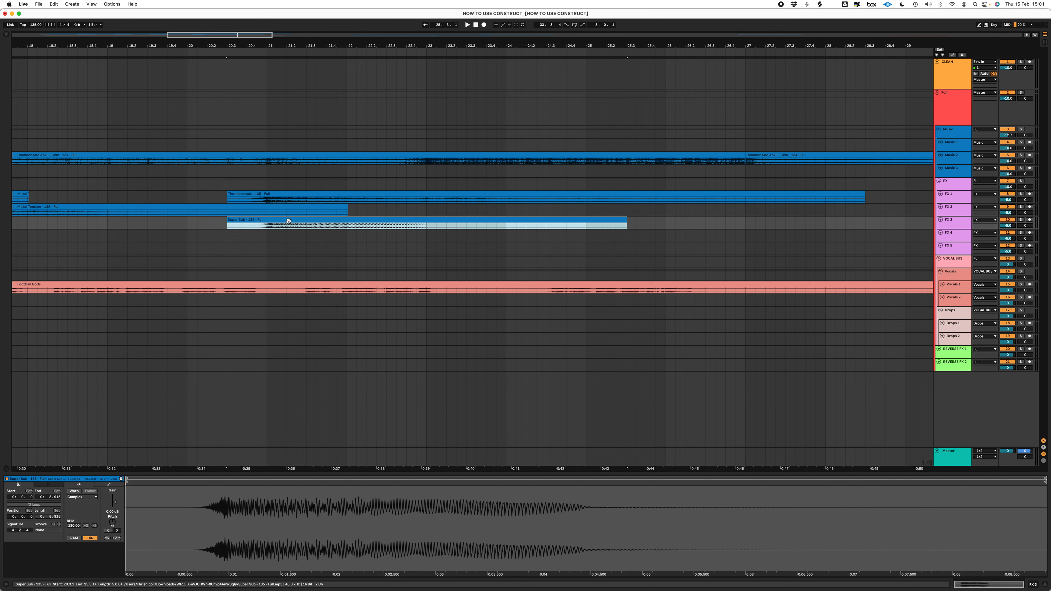
- Move the Thundercrack clip from FX 1 to the FX 2 track, starting at 26.3.1
left_click(267, 193)
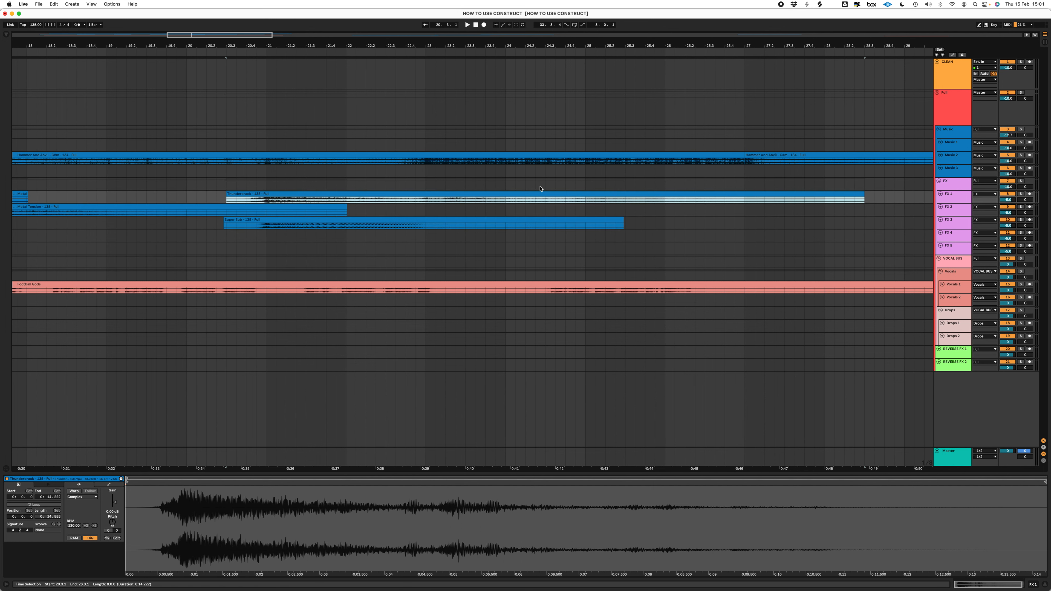
key("Delete")
key("super+z")
key("super+z")
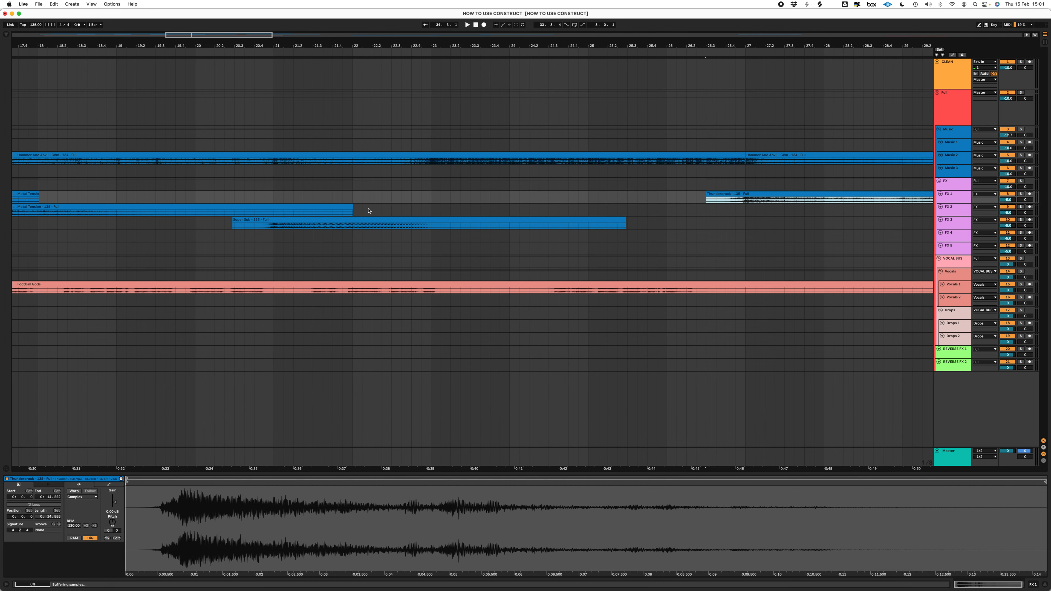
key("minus")
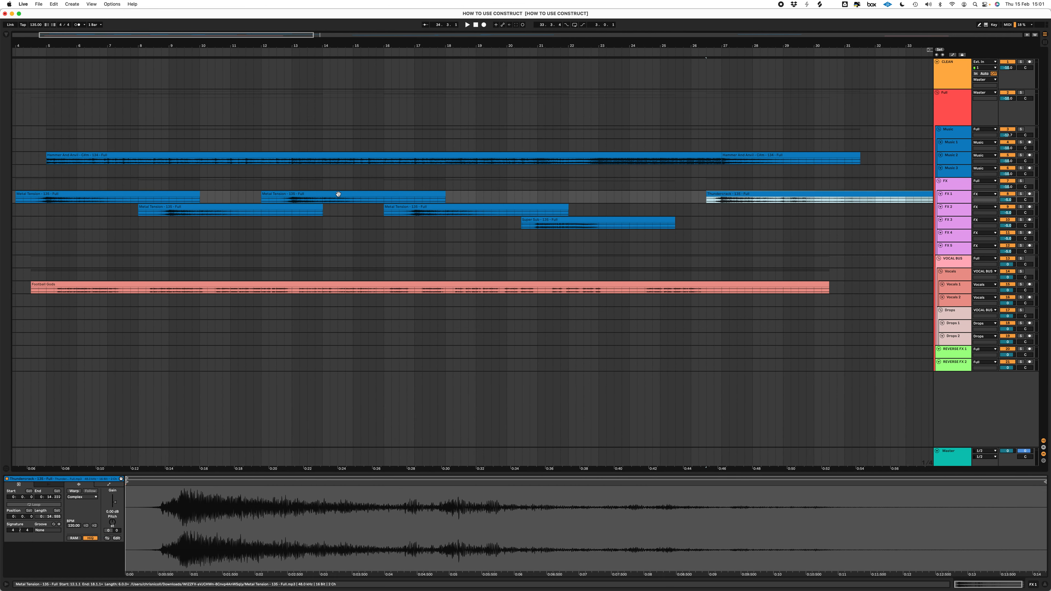
left_click(338, 194)
left_click_drag(751, 195, 752, 215)
left_click_drag(531, 202, 531, 202)
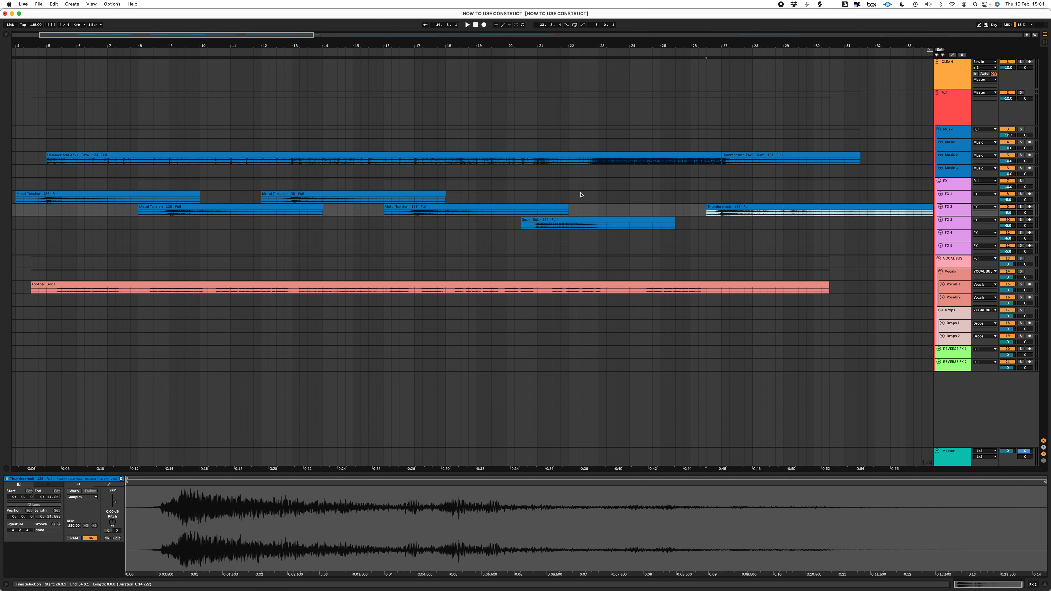
- Paste a Metal Tension copy at bar 22 on FX 1 and play the arrangement from 21.2.1
left_click(568, 199)
key("super+v")
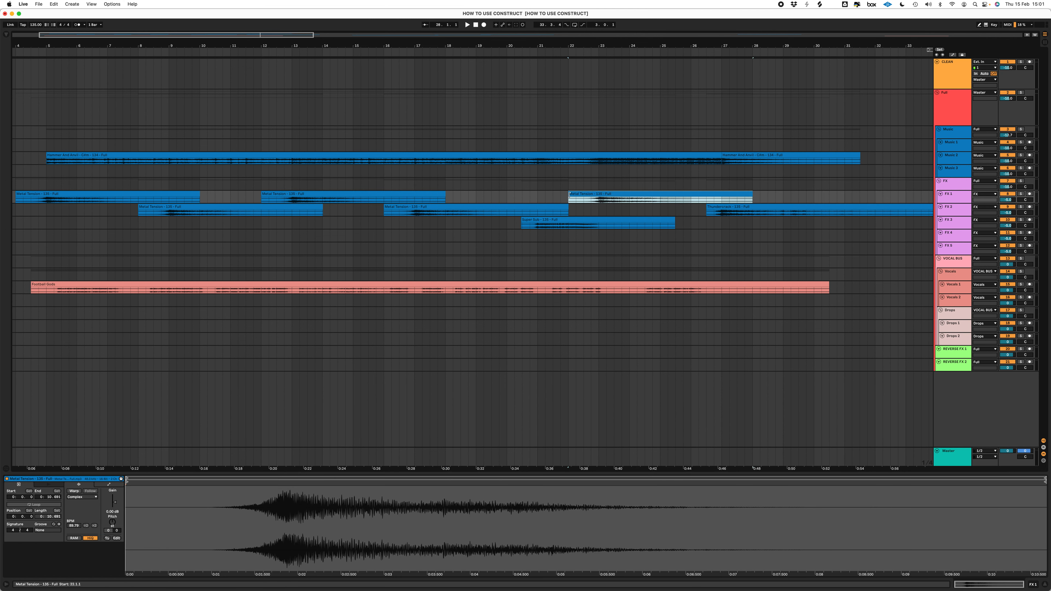
left_click(545, 185)
key("space")
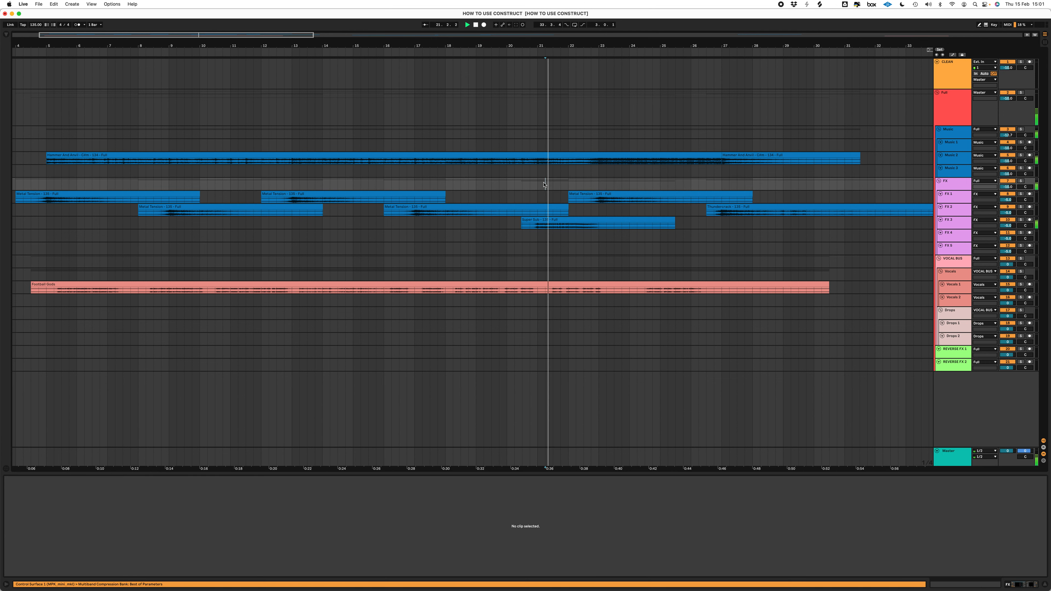
left_click(577, 185)
key("minus")
key("minus")
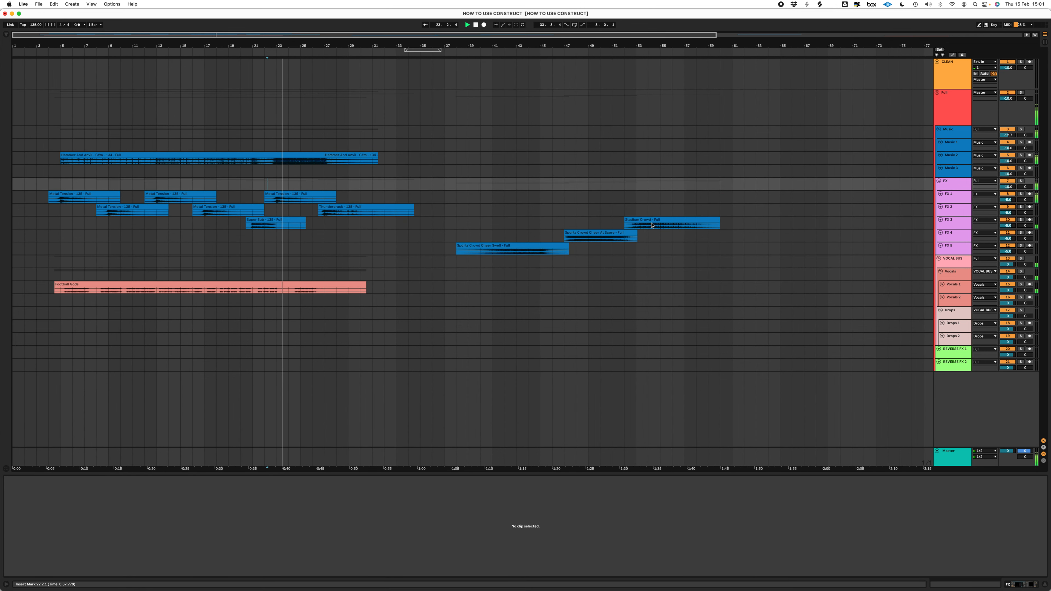
- Move the Sports Crowd Cheer Swell clip earlier on FX 5, with its start trimmed to bar 23 and a fade-in
left_click(612, 225)
left_click(588, 234)
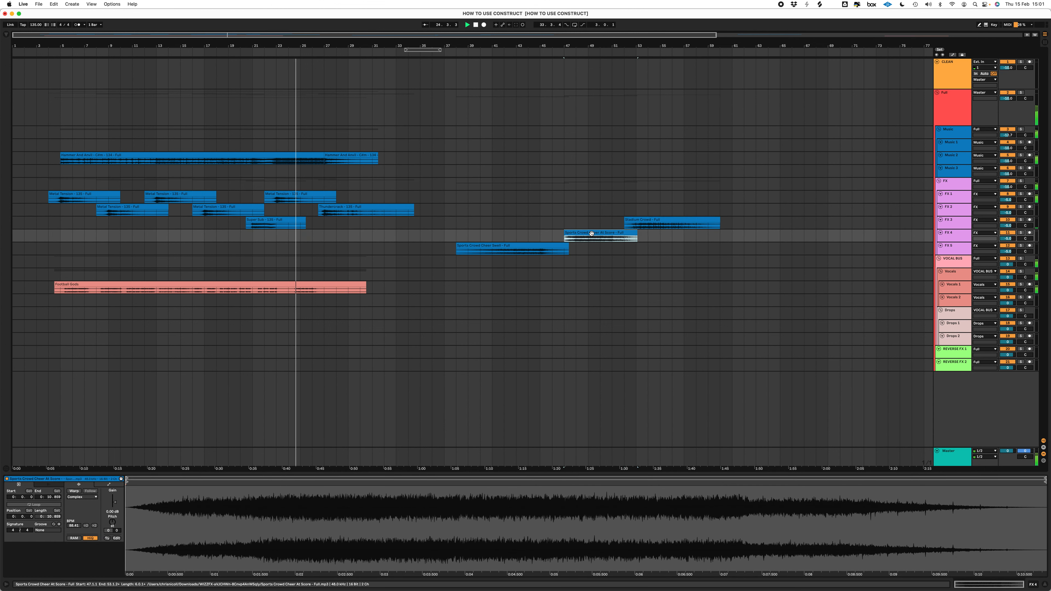
left_click_drag(463, 247, 198, 249)
key("Delete")
left_click_drag(309, 250, 262, 250)
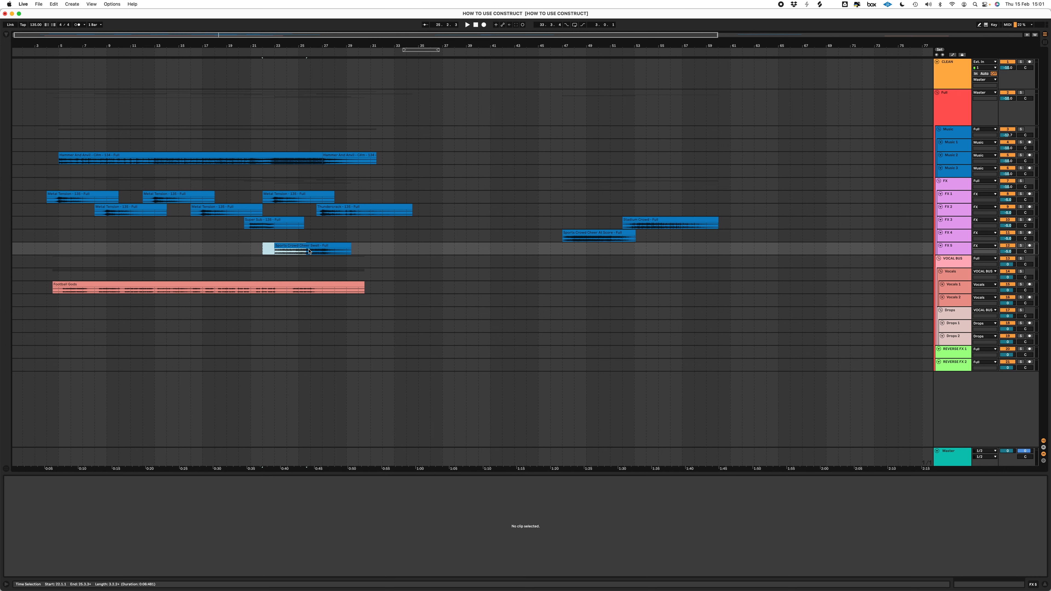
key("alt+super+f")
- Move the Stadium Crowd clip to bar 5 on FX 4 and the Sports Crowd Cheer At Score clip to bar 9 on FX 5
left_click(596, 234)
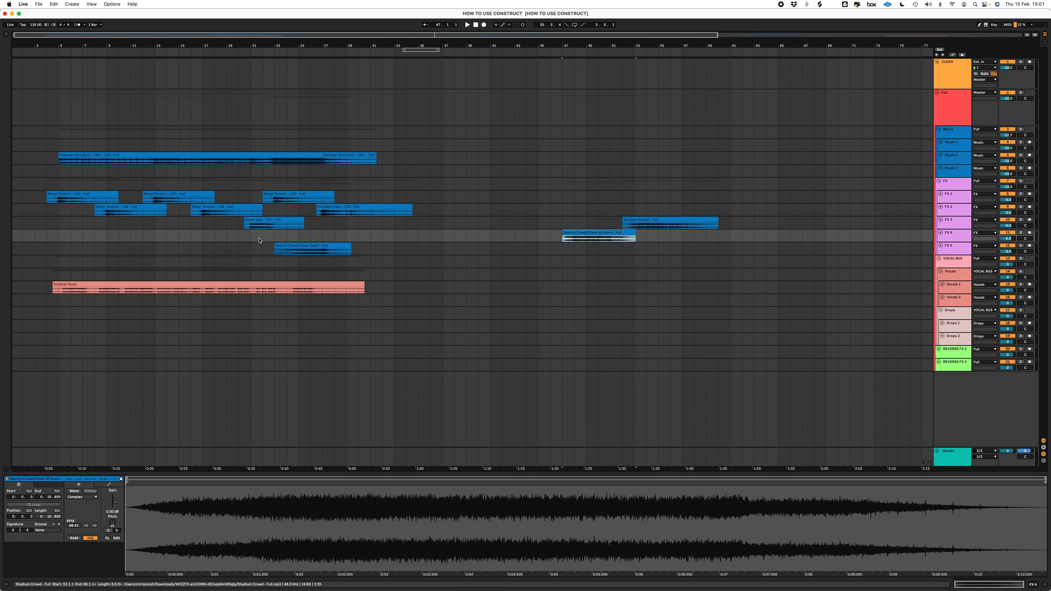
key("Delete")
left_click_drag(654, 221, 103, 246)
left_click(108, 249)
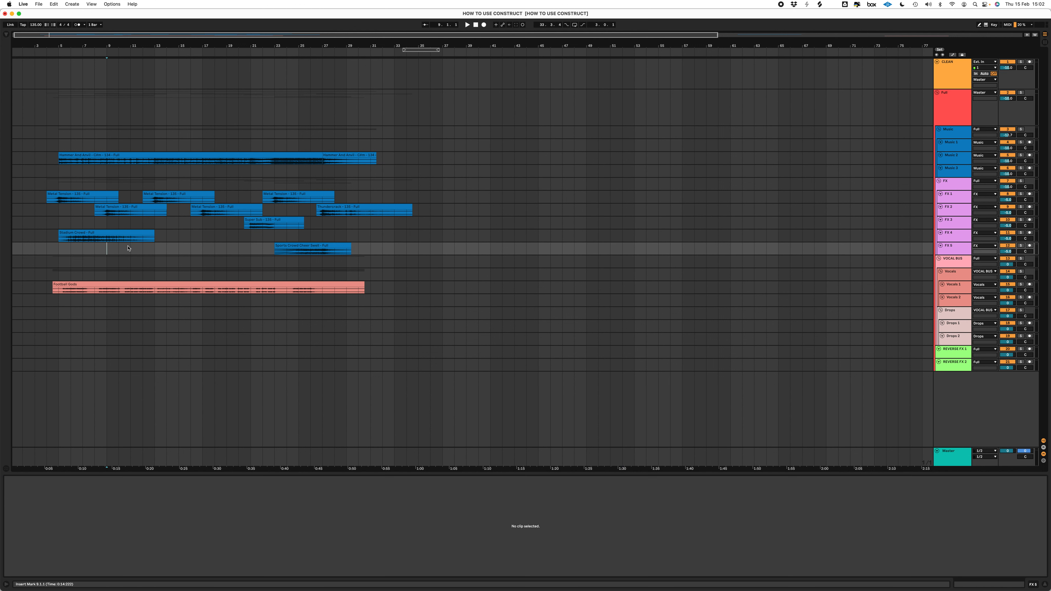
key("super+v")
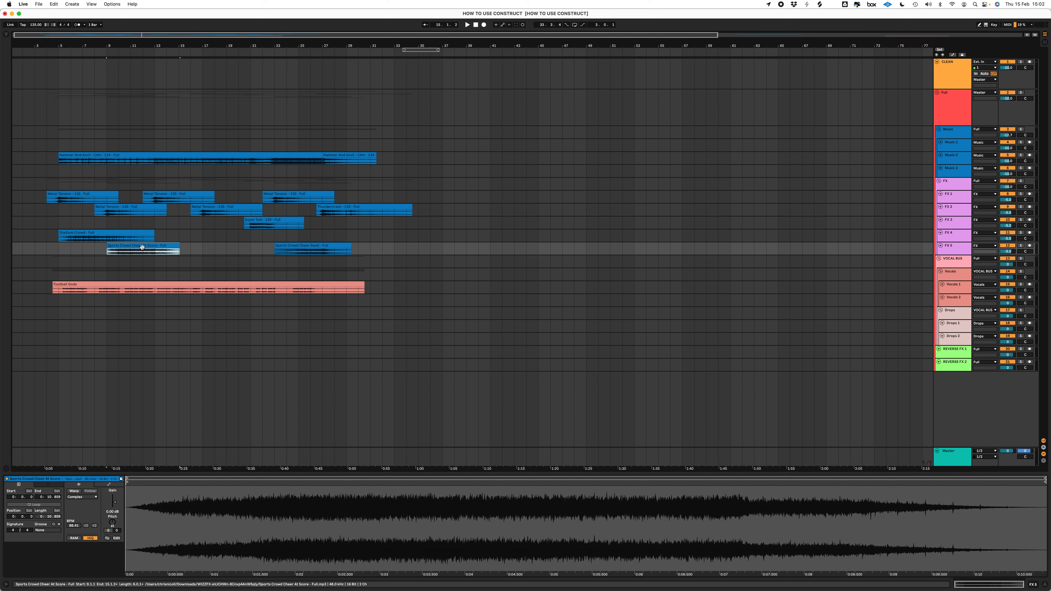
- Duplicate the Stadium Crowd clip on FX 4 so the copy follows directly at bar 13
left_click(153, 237)
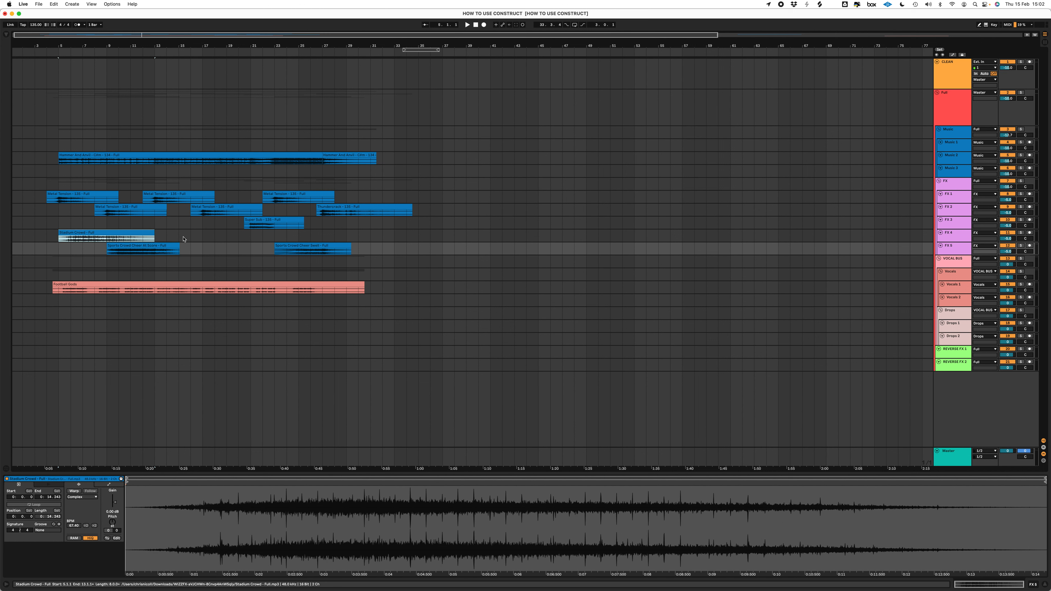
key("super+x")
left_click(155, 239)
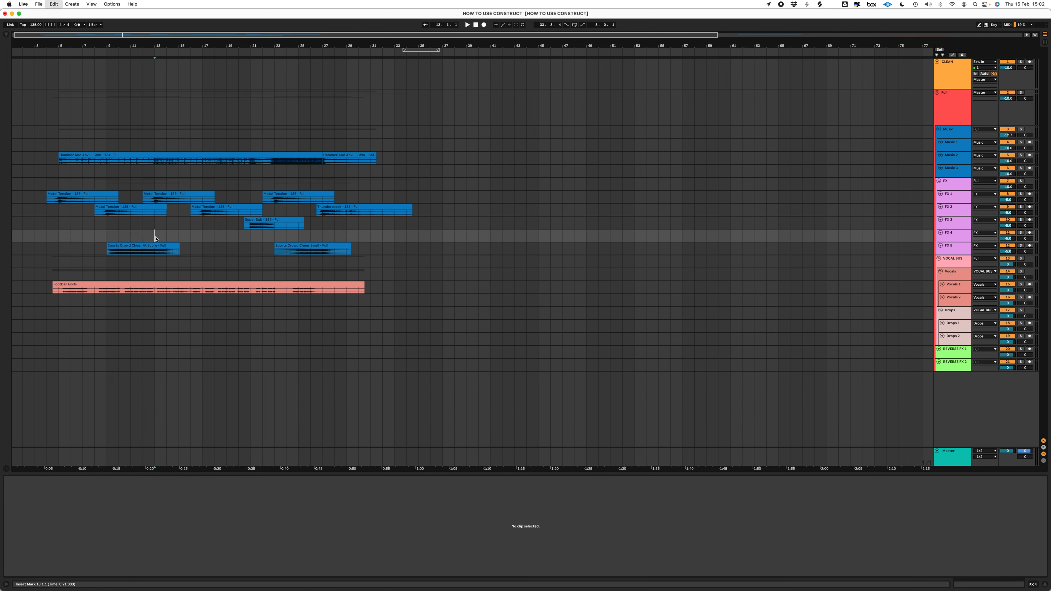
key("super+z")
key("super+d")
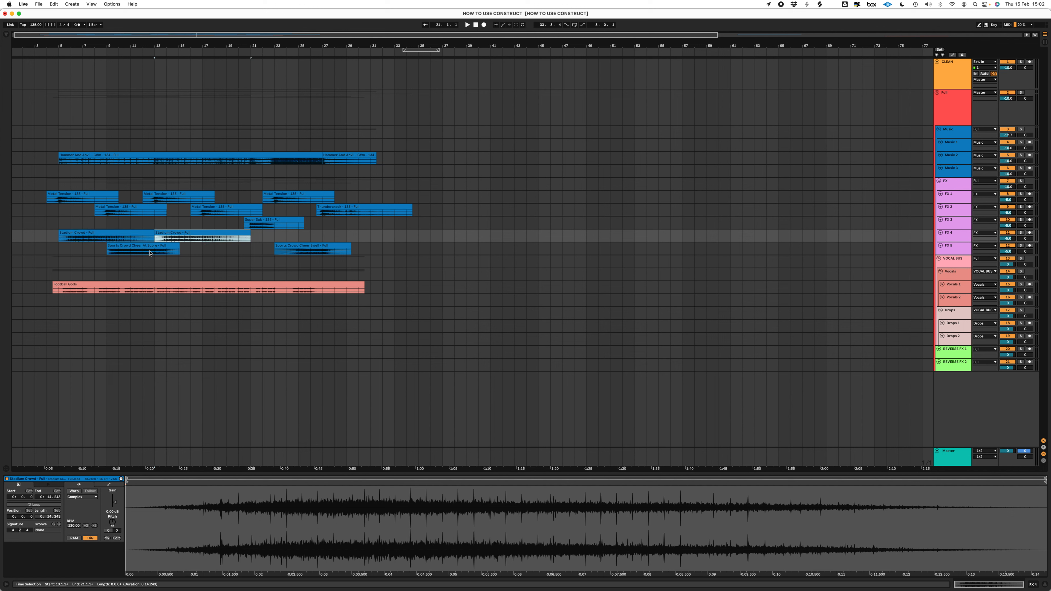
- Copy the Sports Crowd Cheer At Score clip to bar 17 on FX 5 and trim the copy's end to bar 21
left_click(139, 251)
left_click(200, 249)
key("super+v")
left_click(267, 253)
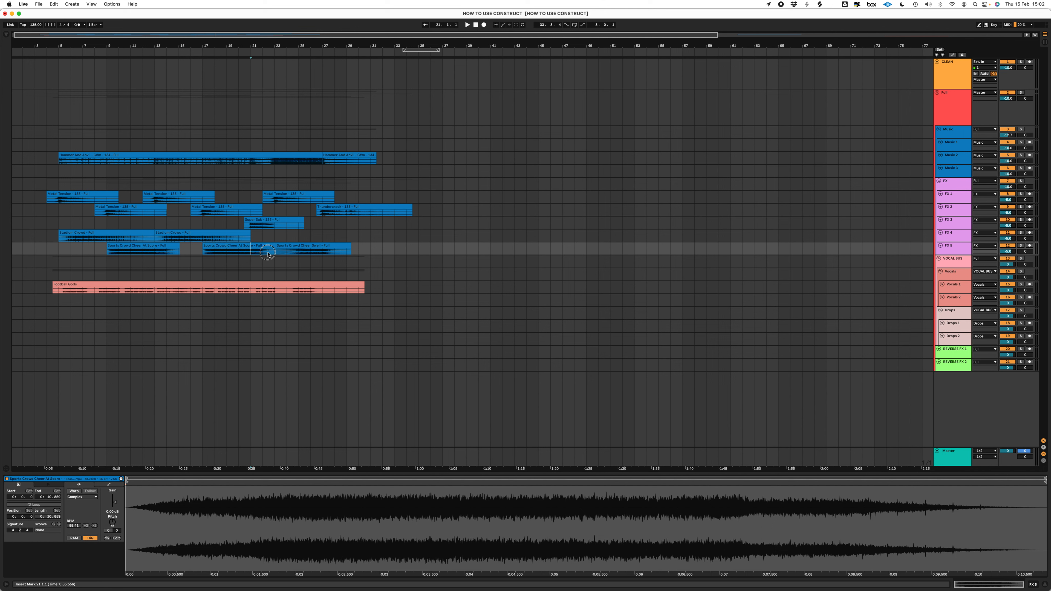
left_click_drag(267, 254, 273, 255)
key("Delete")
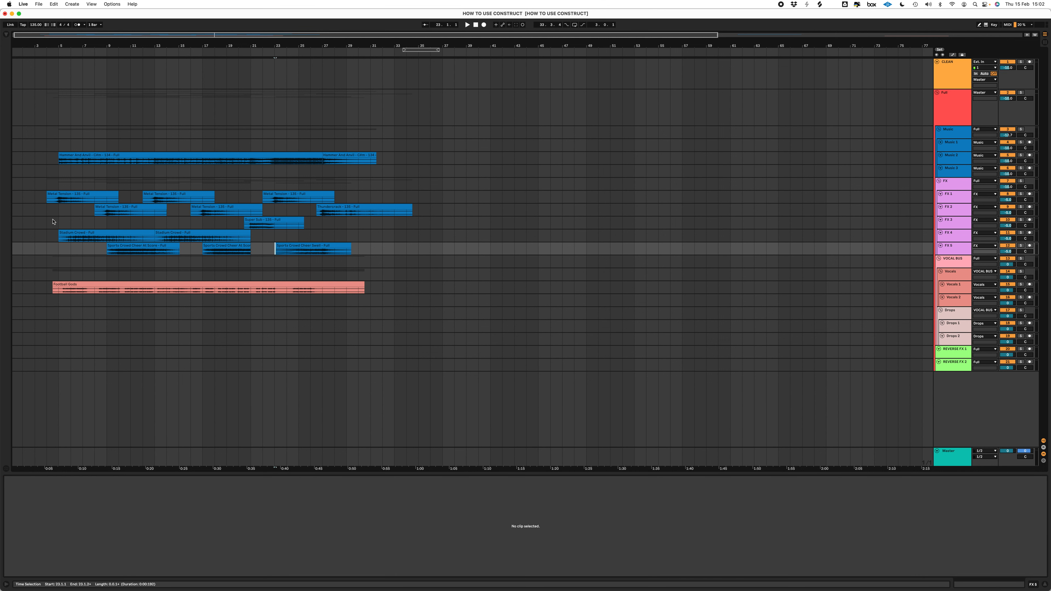
- Play the arrangement from 4.1.1 and adjust the volumes of the FX 4 and FX 5 crowd tracks
left_click(49, 223)
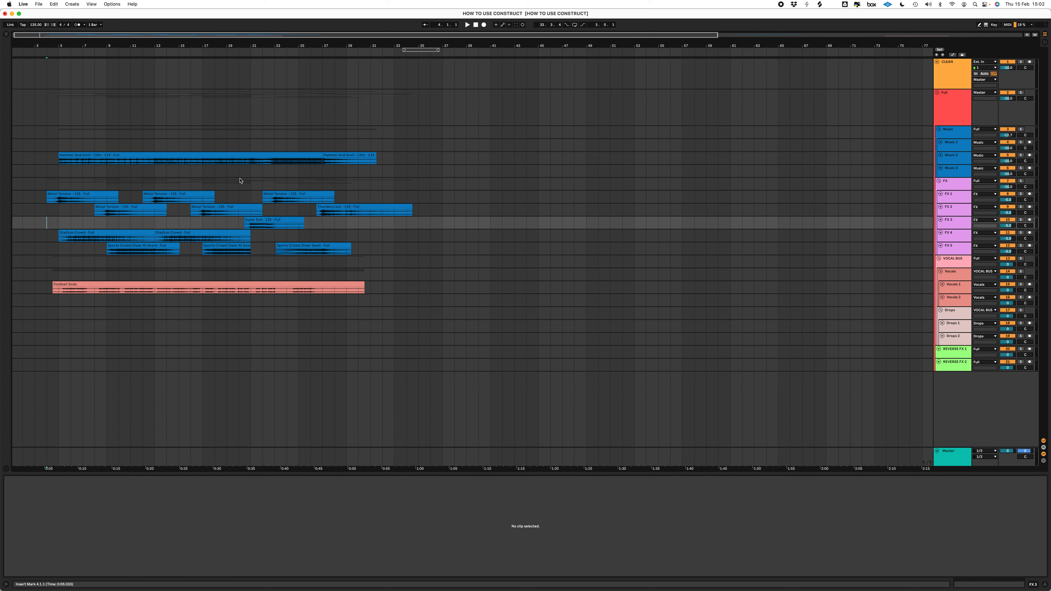
key("space")
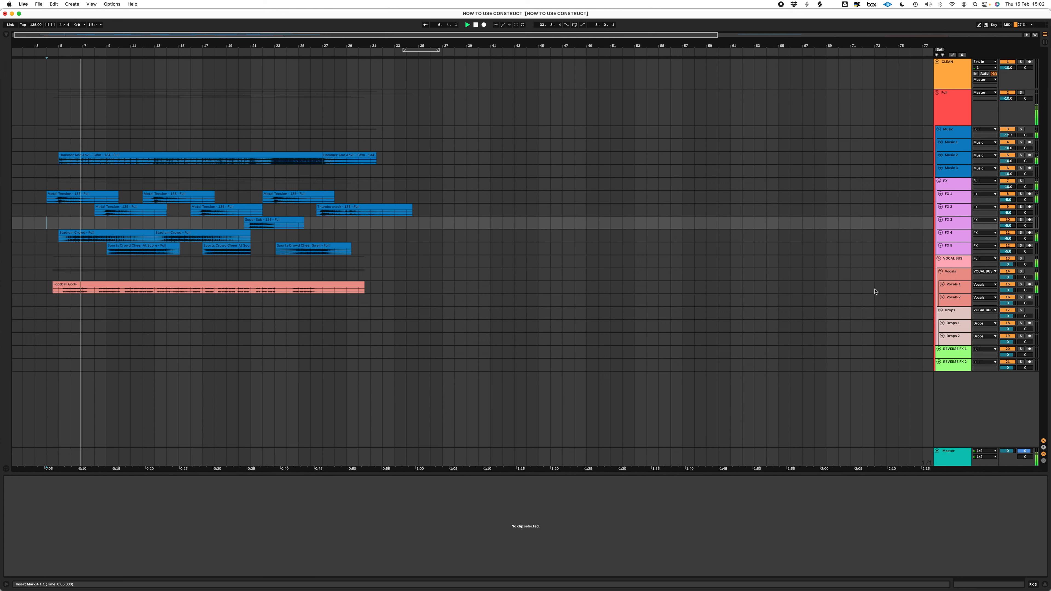
left_click_drag(1008, 238, 1008, 246)
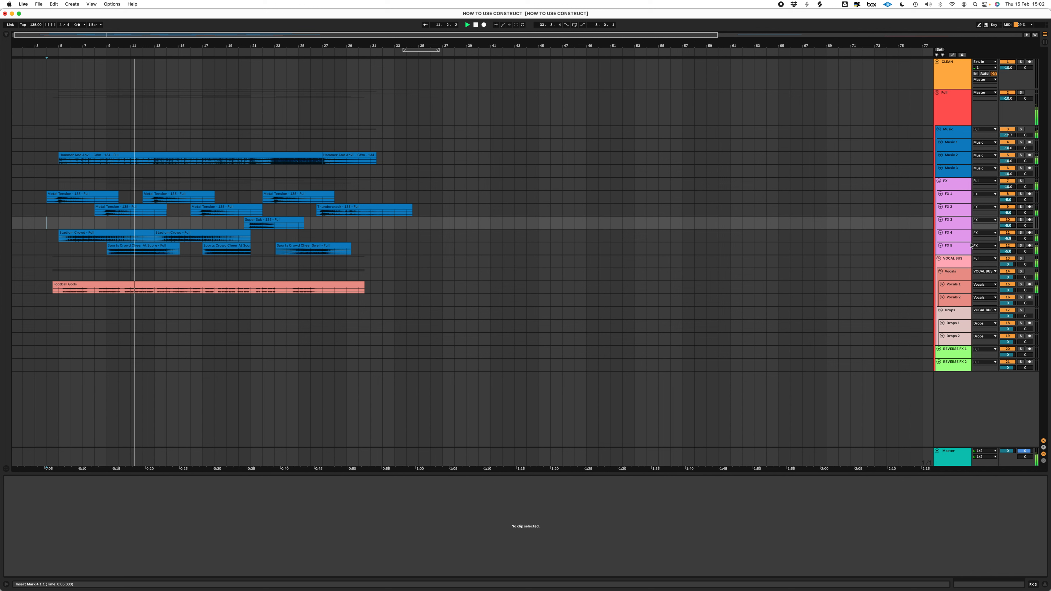
mouse_move(1004, 252)
left_mouse_down()
mouse_move(1004, 274)
mouse_move(1007, 241)
left_mouse_up()
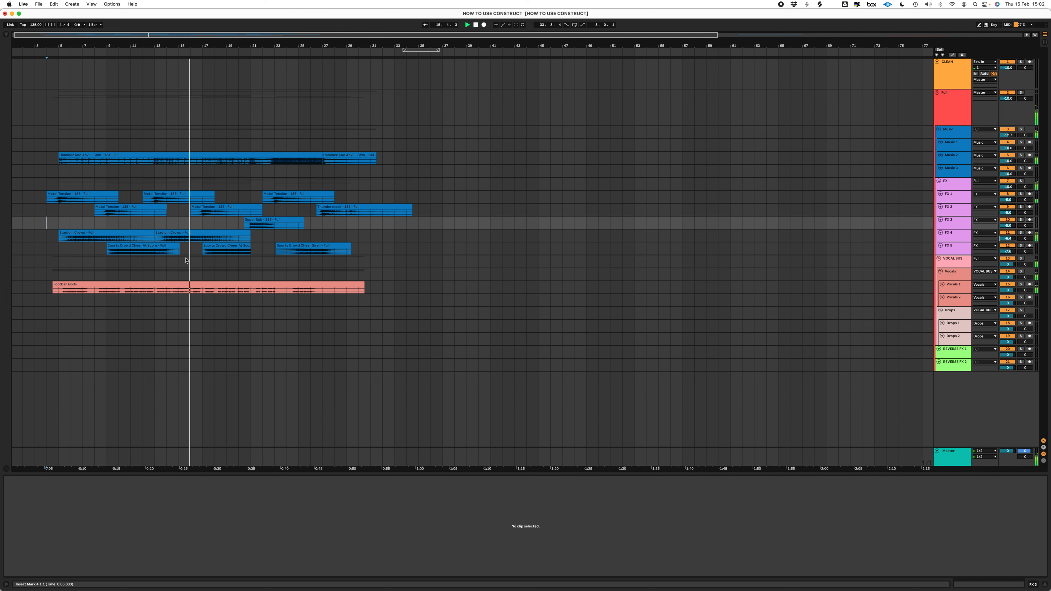
- Lower the gain of the Sports Crowd Cheer At Score clip at bar 17 on FX 5 slightly
left_click(230, 246)
left_click(230, 249)
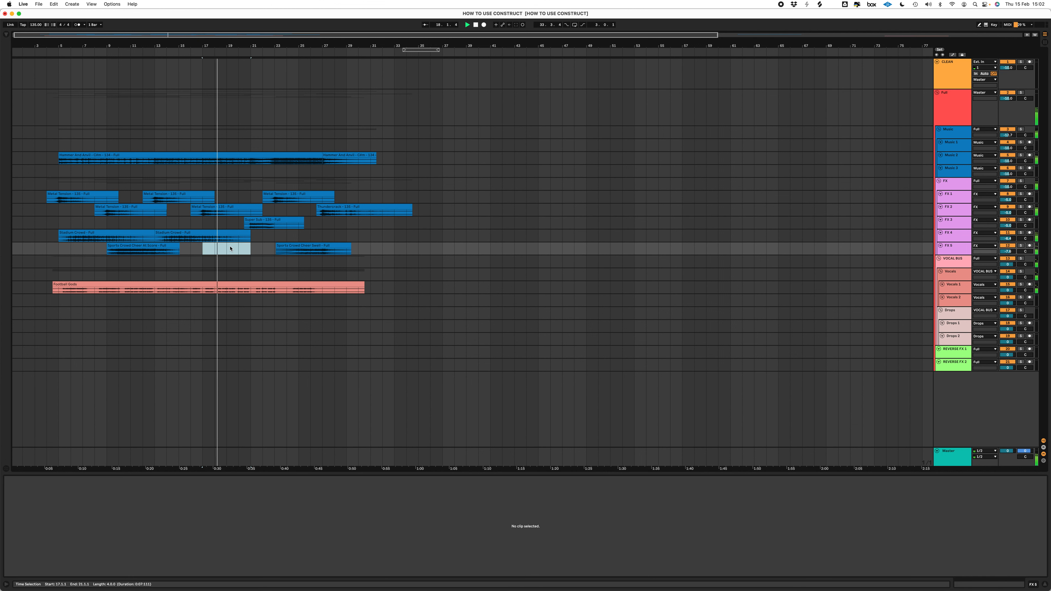
left_click(226, 246)
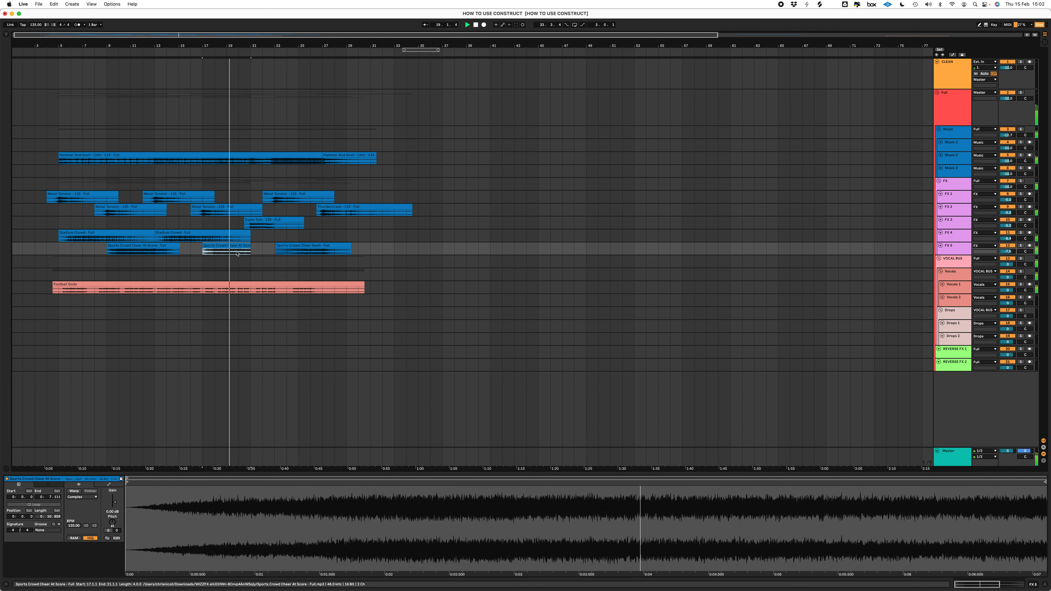
left_click_drag(113, 501, 117, 506)
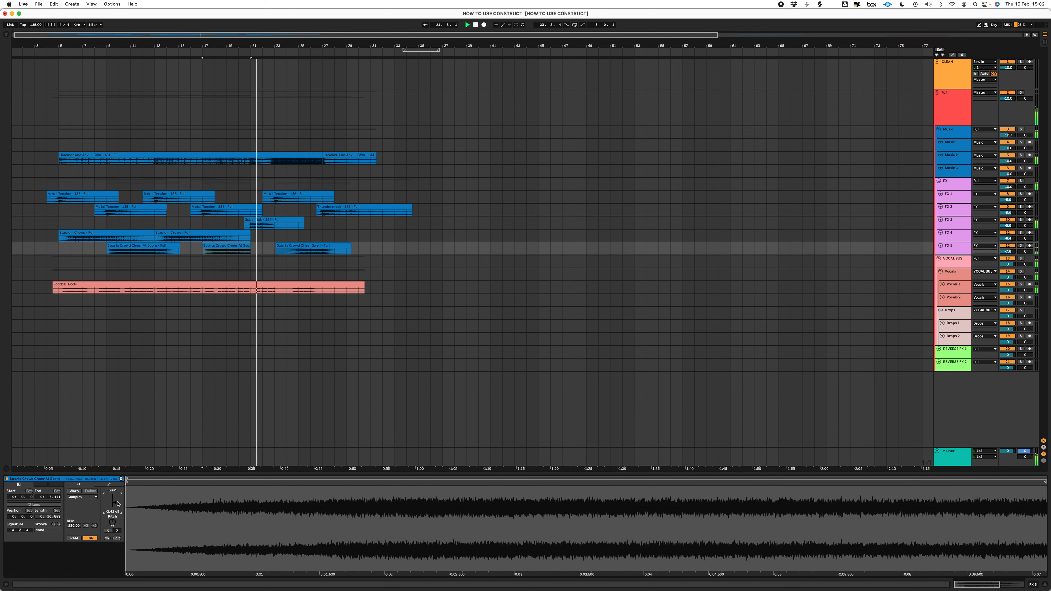
- Paste a copy of the Sports Crowd Cheer At Score clip on FX 4, trimmed to run from bar 23 to bar 27
left_click(181, 235)
left_click(124, 246)
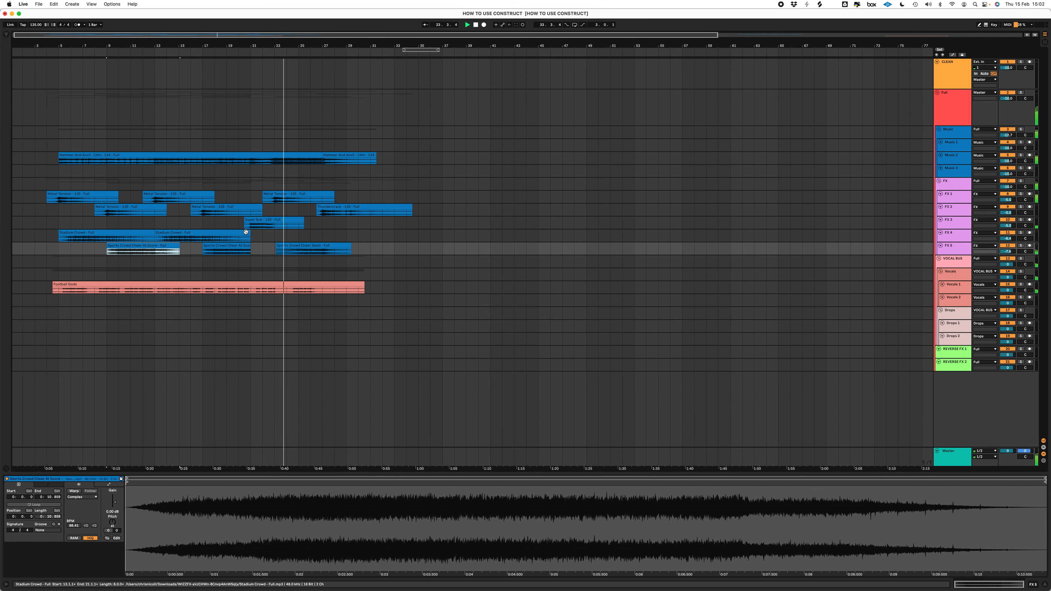
left_click(271, 238)
key("super+v")
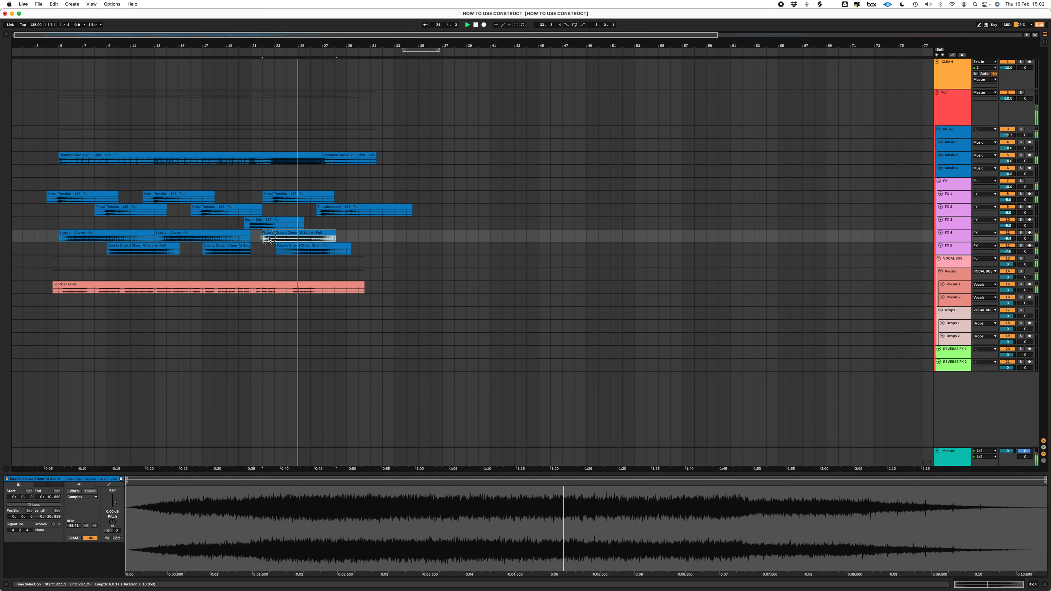
key("Delete")
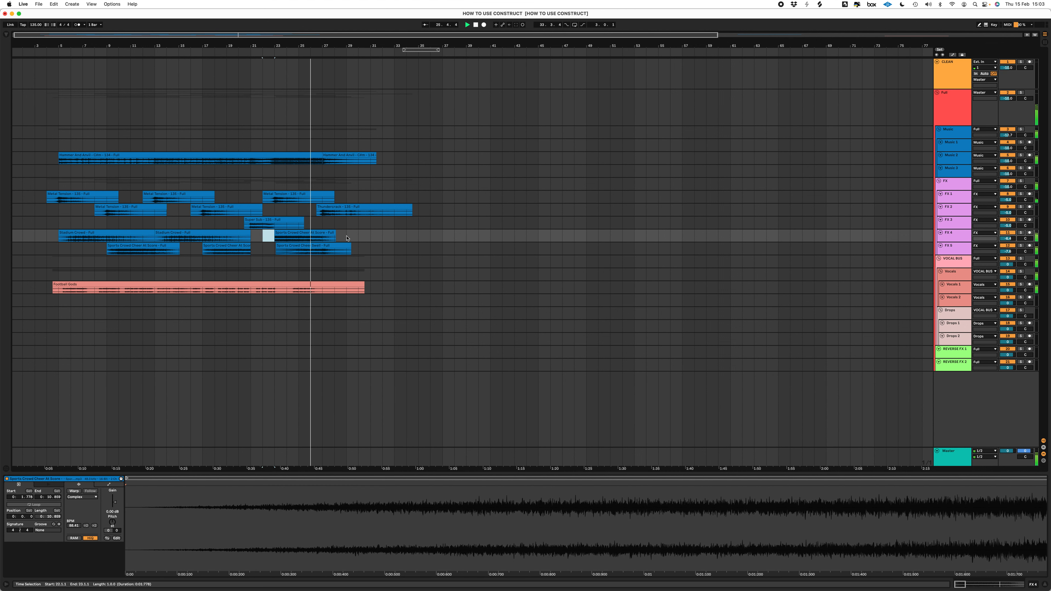
left_click_drag(346, 237, 323, 237)
key("Delete")
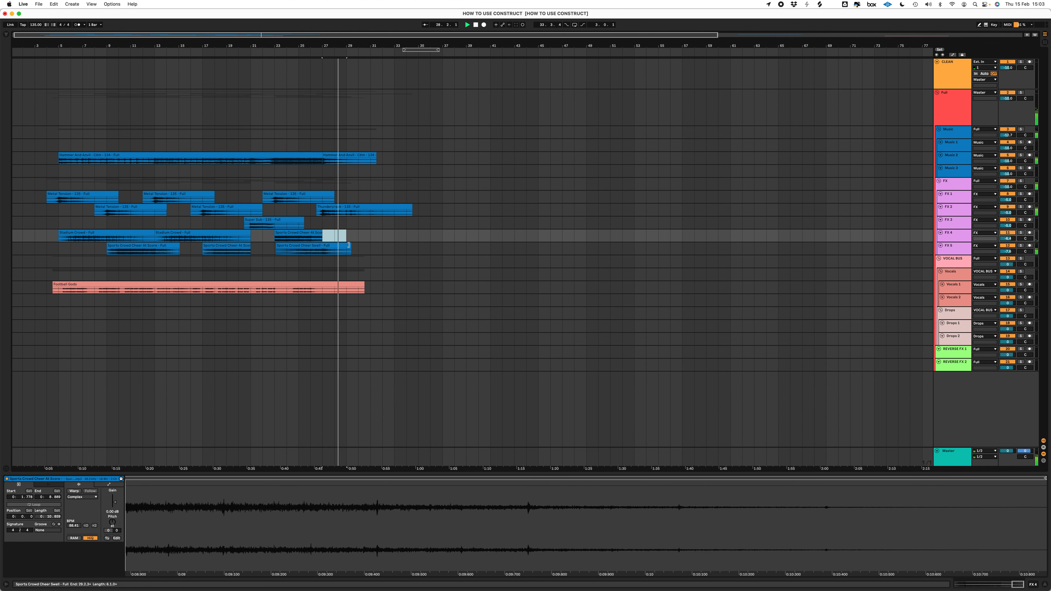
- Trim the end of the Thundercrack clip on FX 2 to bar 32 and fade it out from bar 28
left_click_drag(383, 165, 336, 210)
key("Delete")
key("super+alt+f")
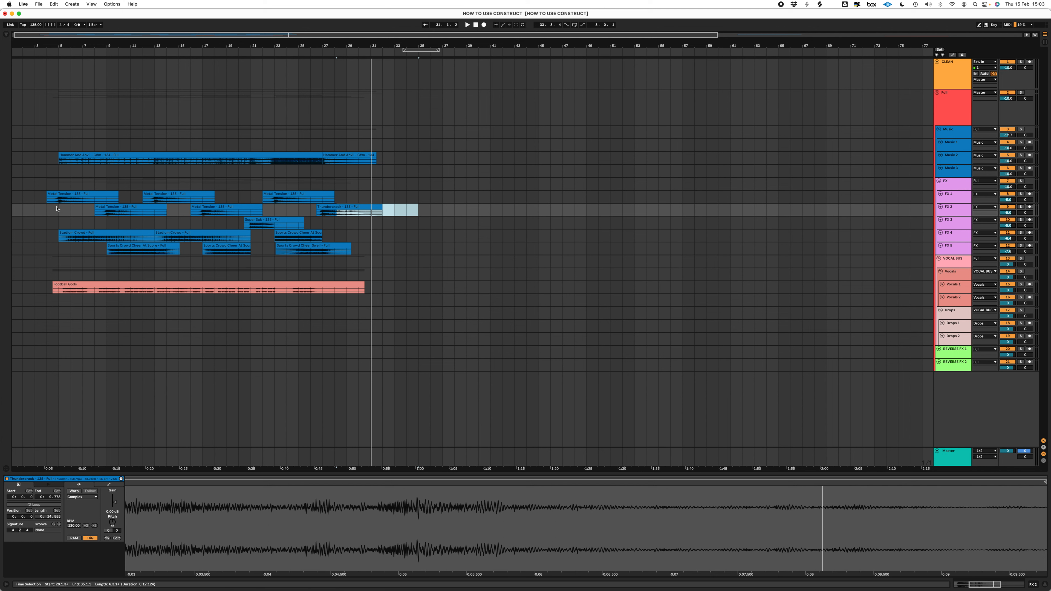
left_click(50, 174)
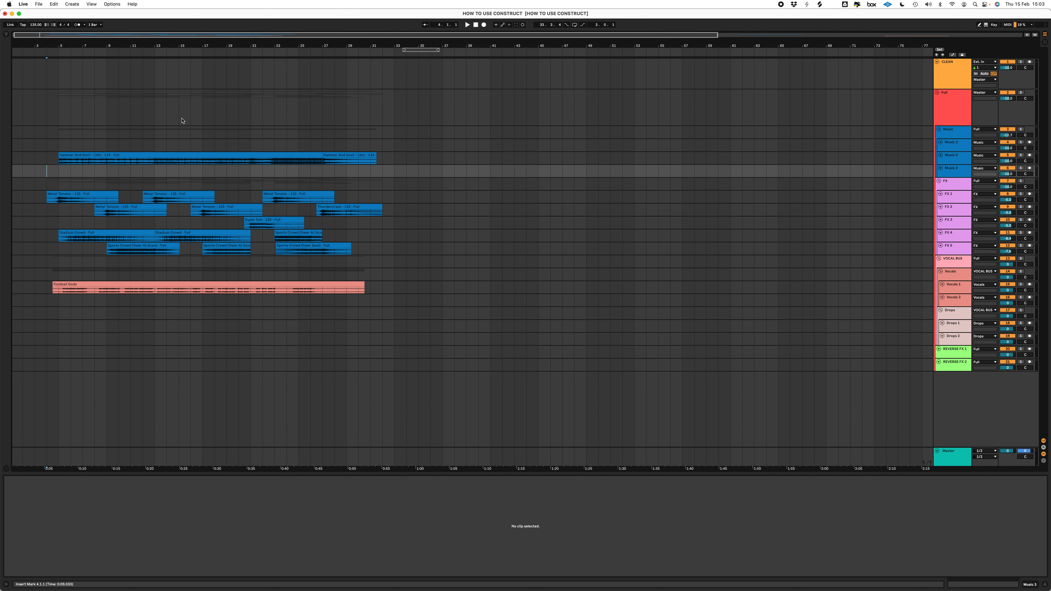
scroll(50, 136, "left", 1)
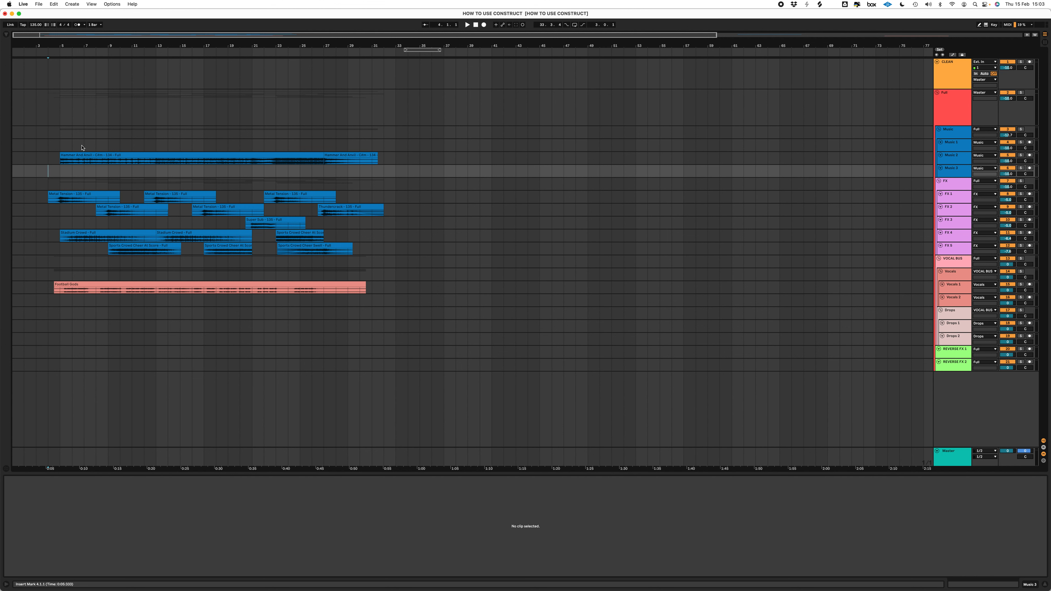
left_click(496, 137)
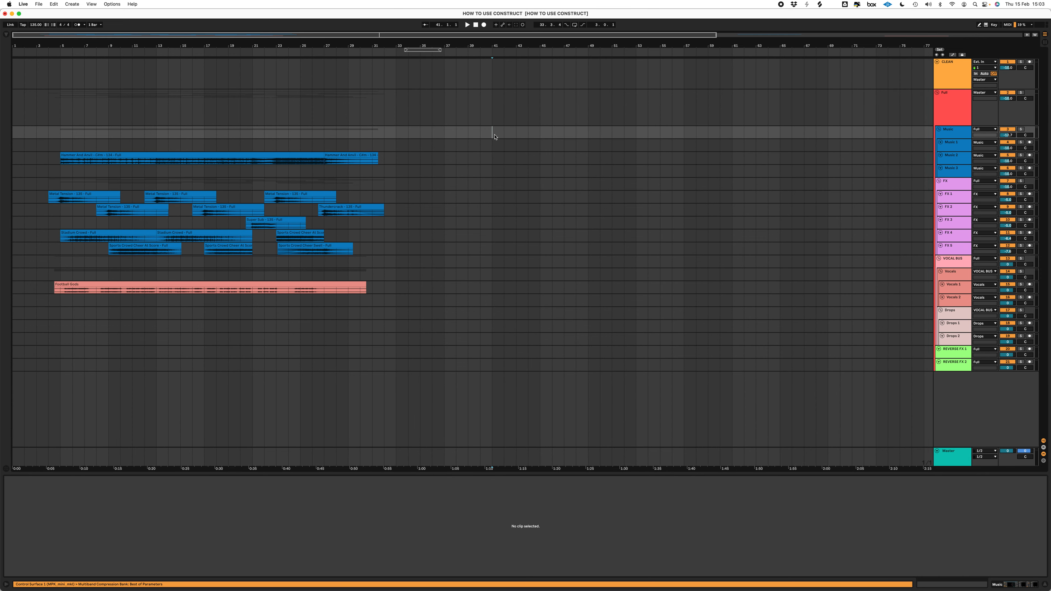
- Add a locator named FOOTBALL at bar 3 and a locator named CHR at bar 37
right_click(38, 54)
key("Down")
key("Down")
key("Return")
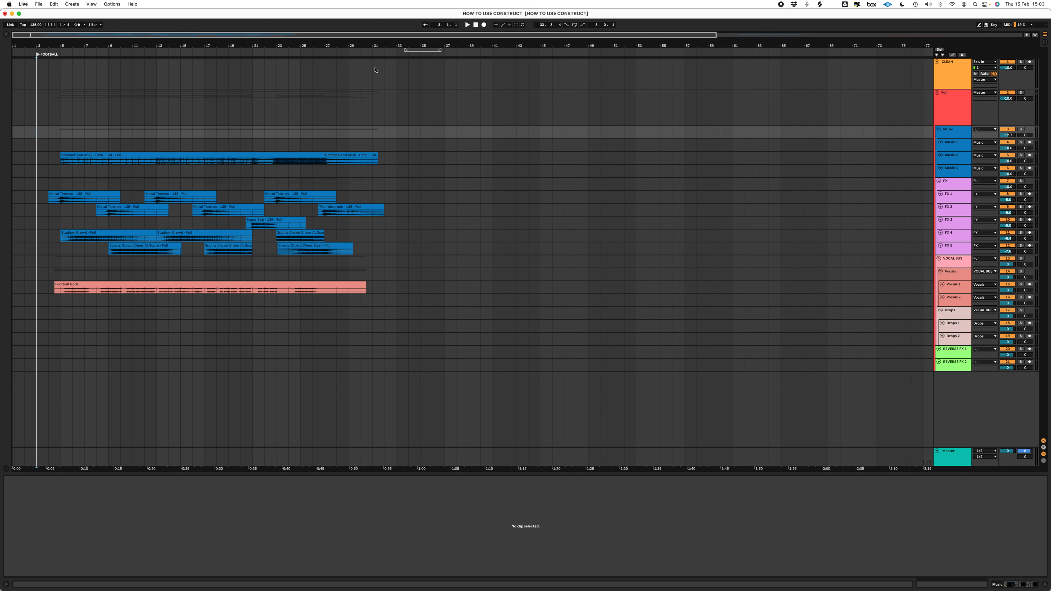
right_click(445, 58)
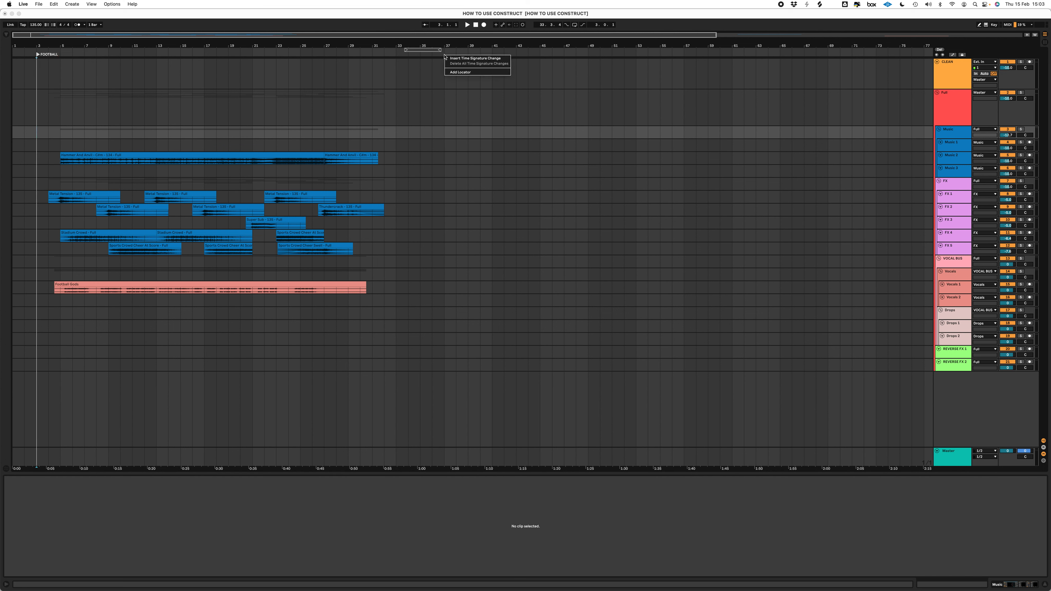
left_click(454, 72)
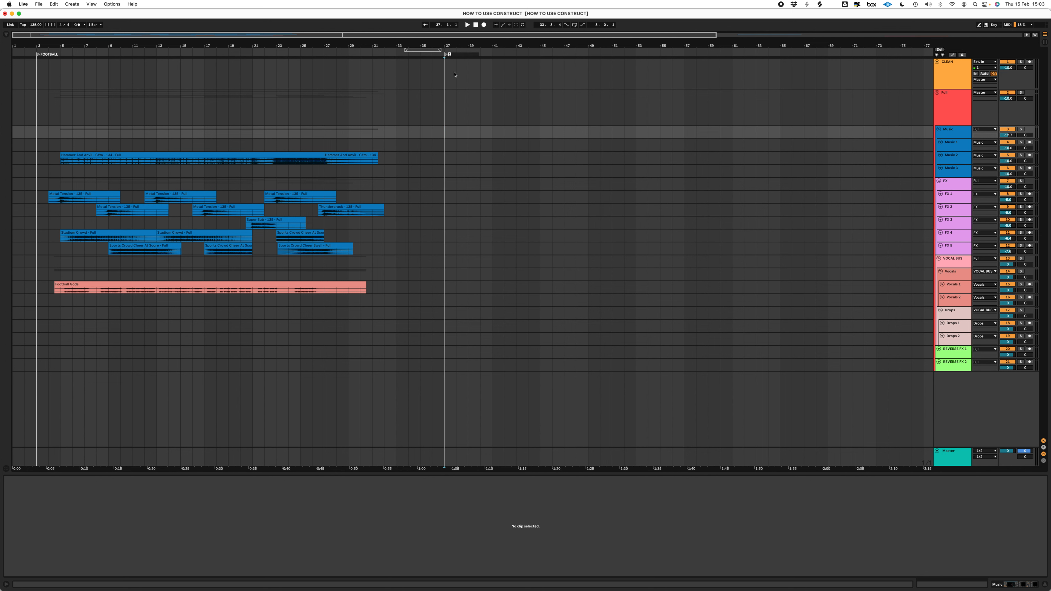
- Delete the leftover clip at bar 80 on FX 1 and move the Urbana Voicing clip to bar 41 on Vocals 2
scroll(500, 138, "right", 10)
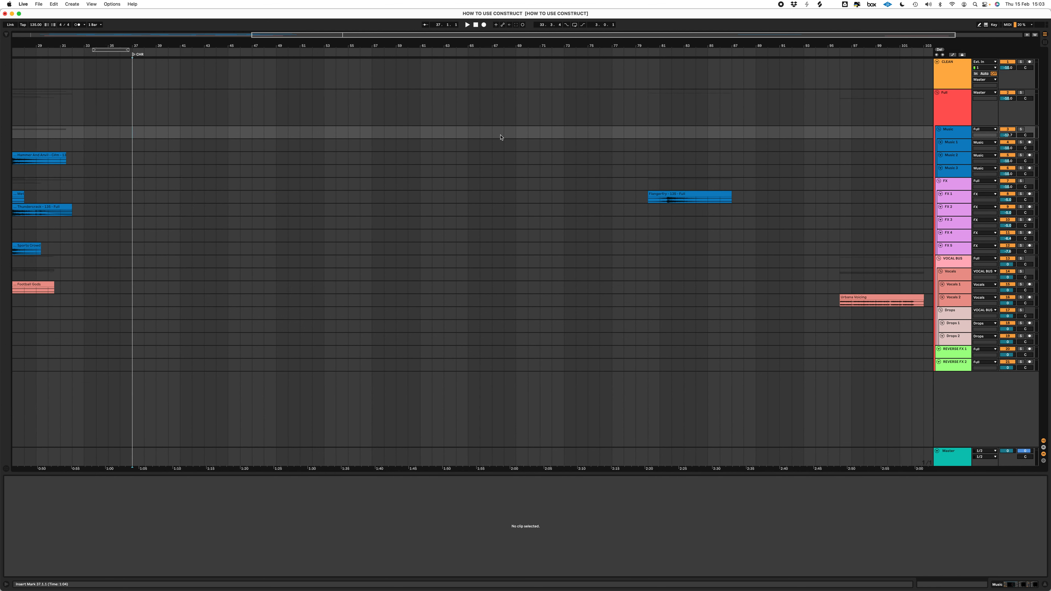
left_click(649, 191)
key("Delete")
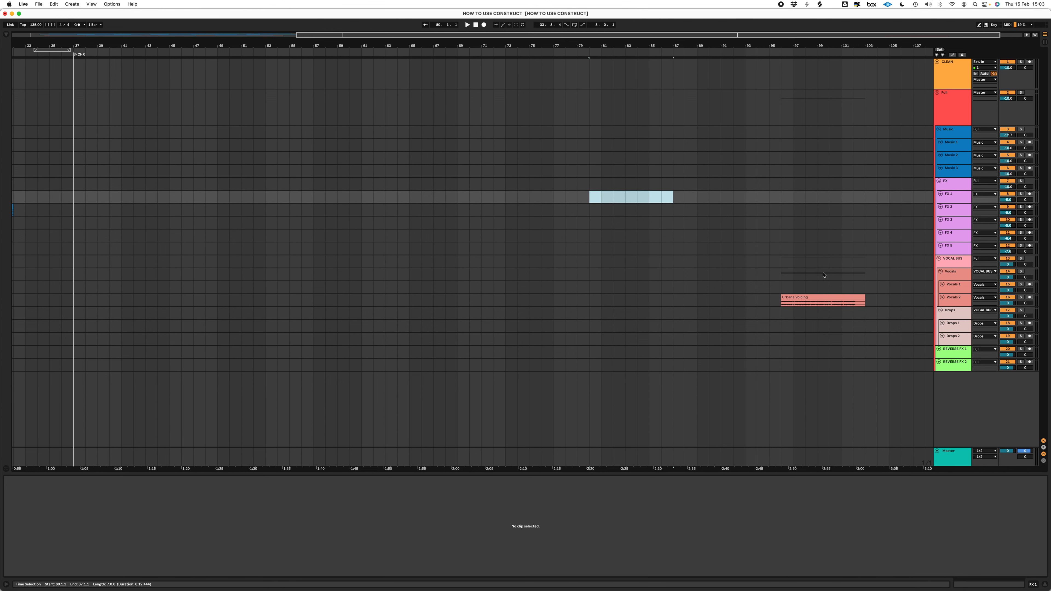
left_click(799, 296)
key("Delete")
left_click(122, 303)
key("super+v")
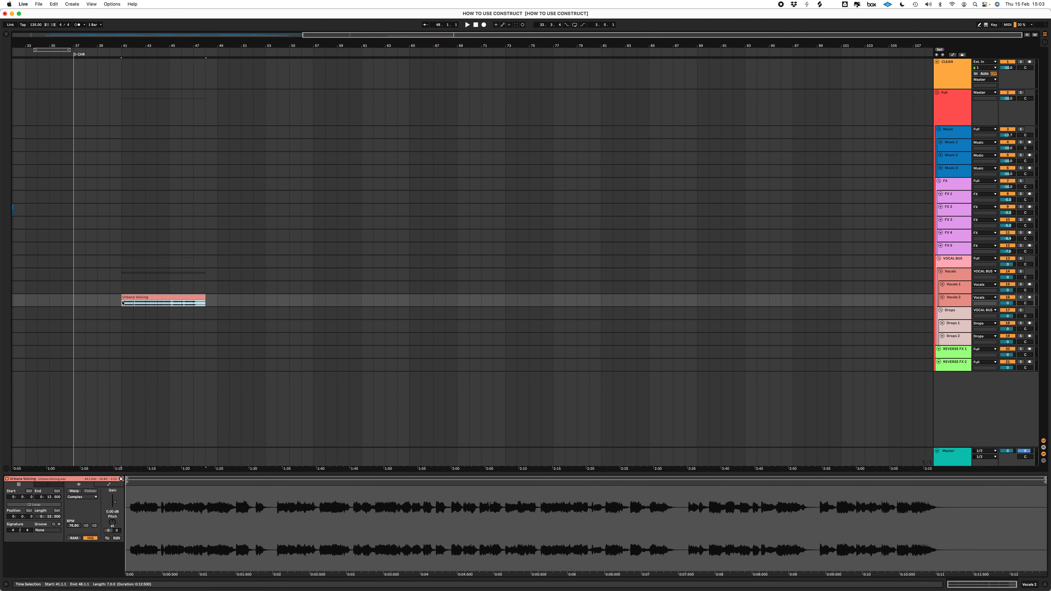
- Play the Urbana Voicing clip from bar 41 to listen to the vocal
key("space")
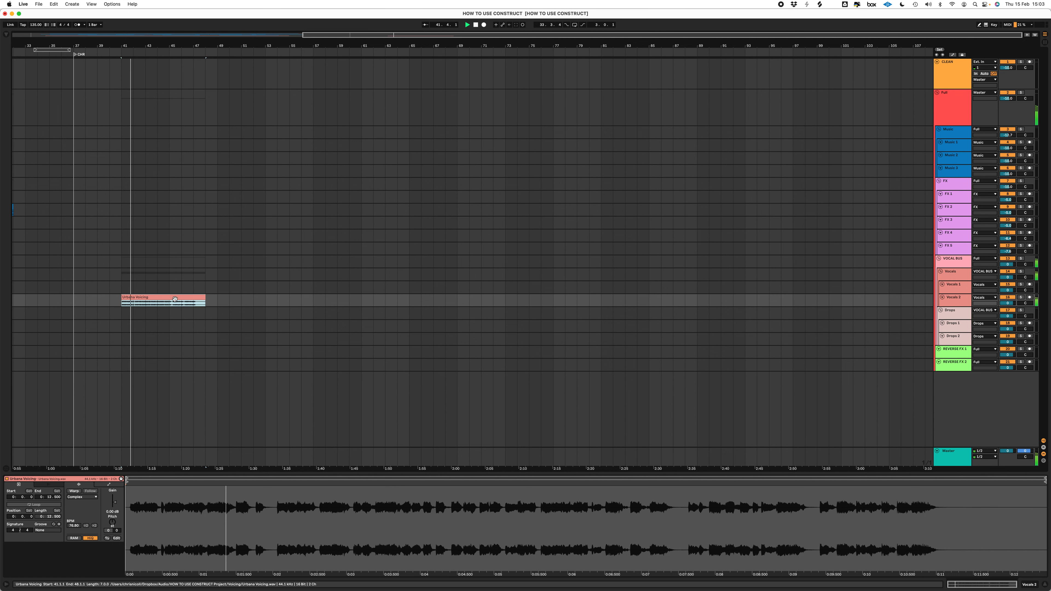
scroll(175, 299, "left", 2)
key("plus")
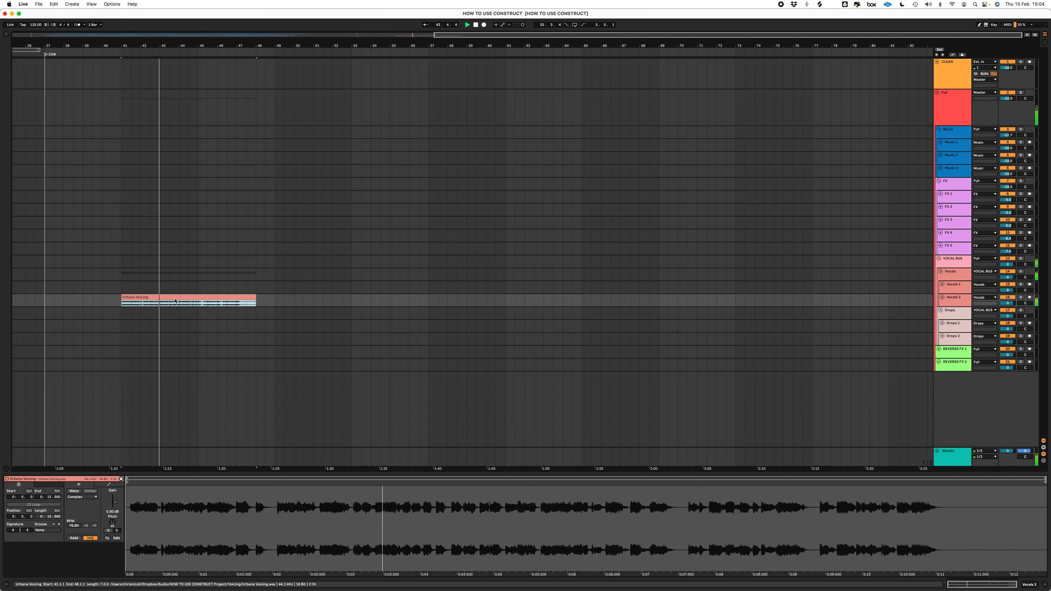
scroll(175, 300, "left", 6)
scroll(174, 301, "left", 3)
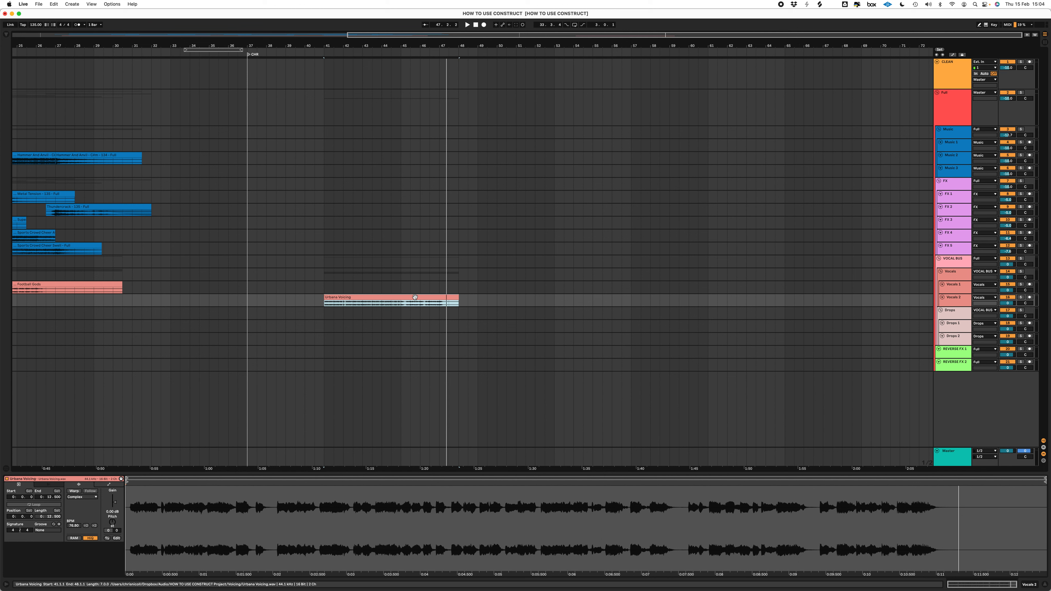
- Switch to WIZZFX Construct in Chrome and search the library for house
key("super+Tab")
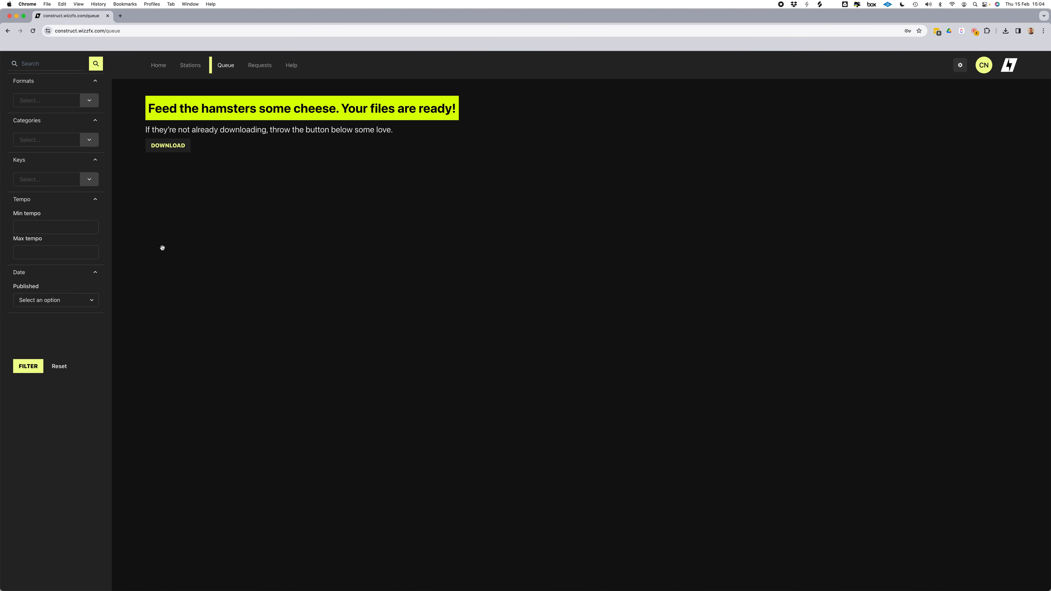
left_click(159, 67)
left_click(44, 63)
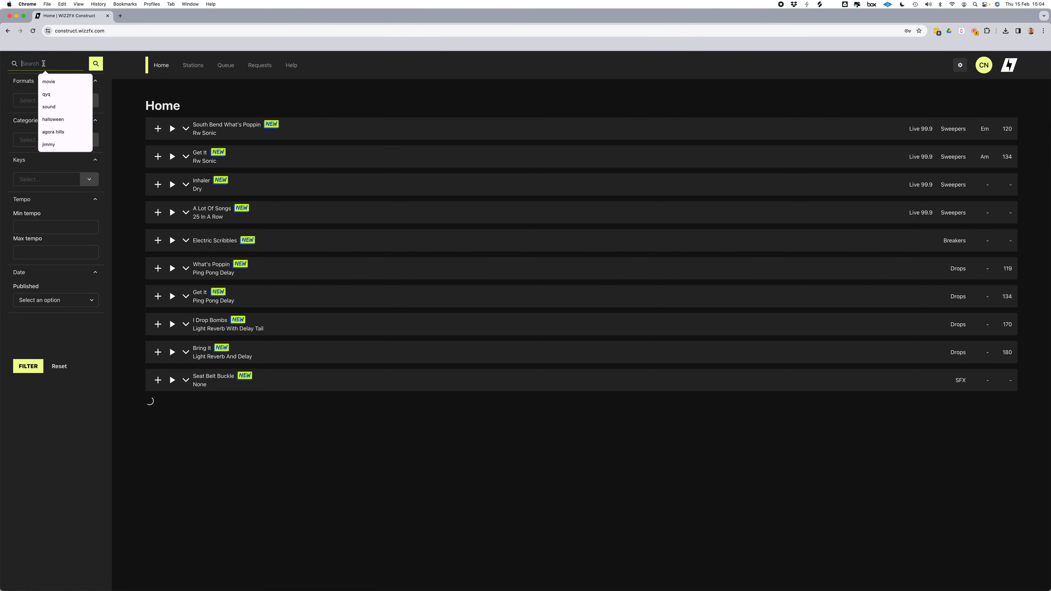
type("house")
key("Return")
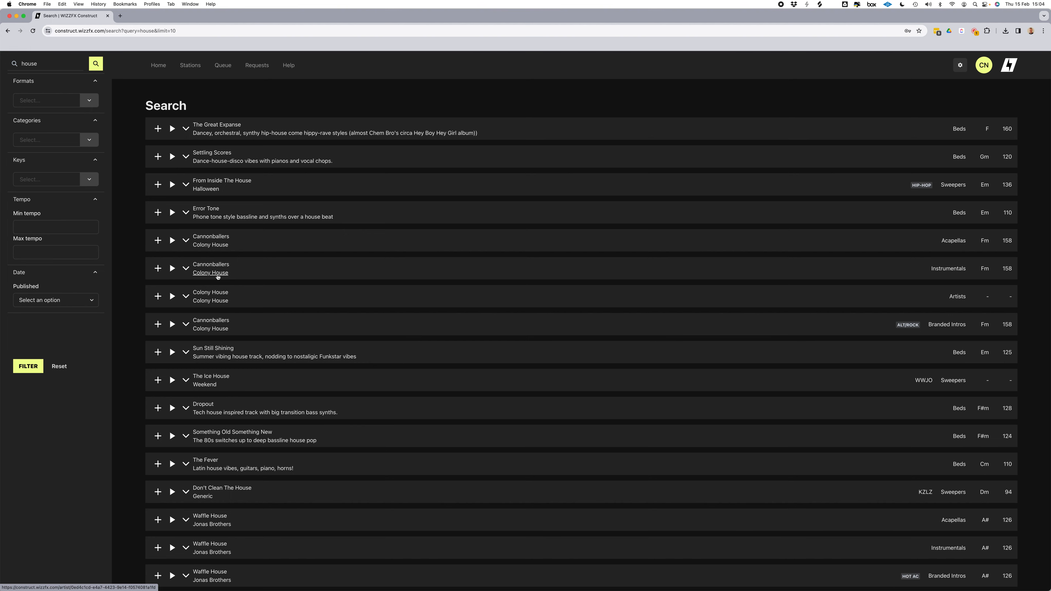
- Filter the house search results to the Beds category
left_click(53, 140)
scroll(44, 228, "down", 3)
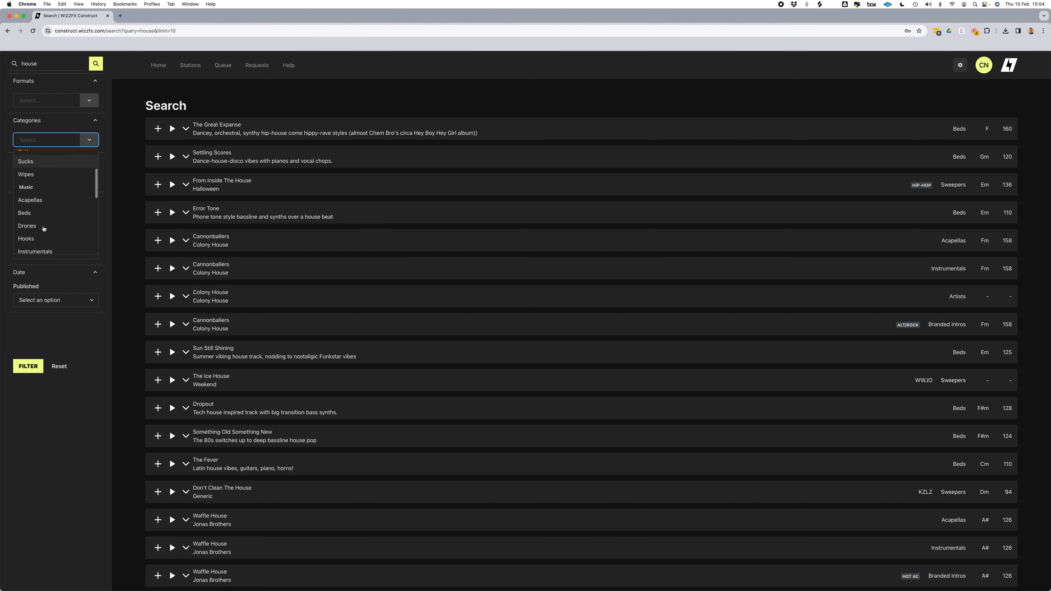
left_click(38, 214)
left_click(21, 368)
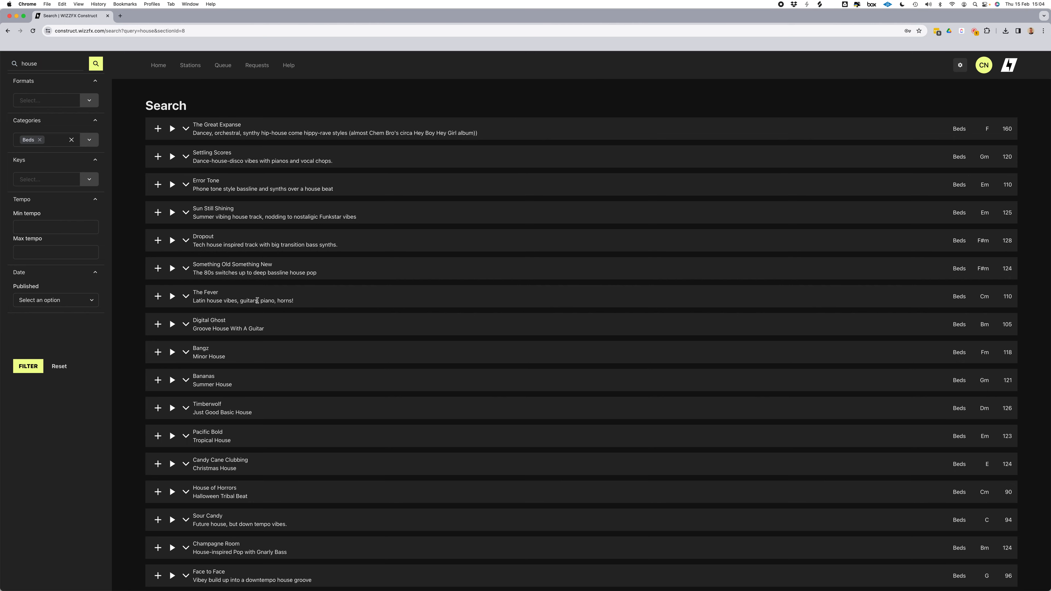
- Add the Full version of The Fever bed to the download queue
left_click(181, 302)
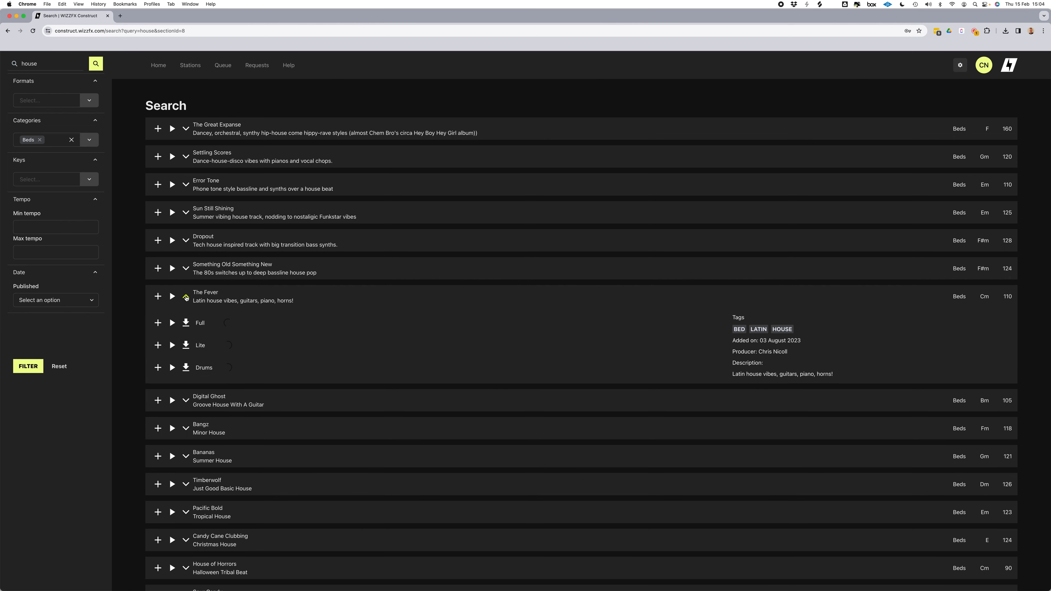
left_click(158, 323)
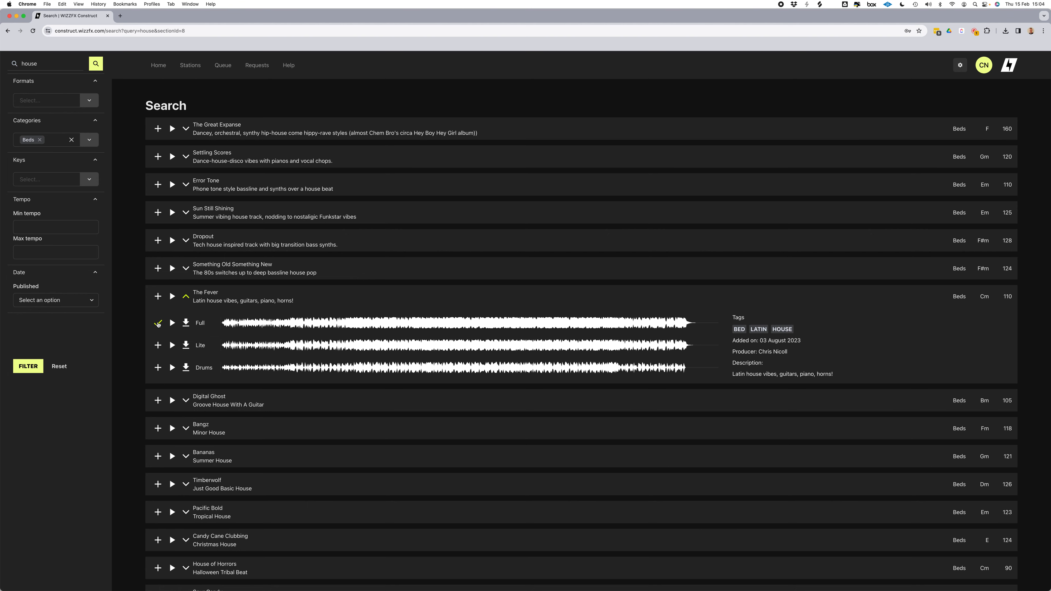
left_click(186, 297)
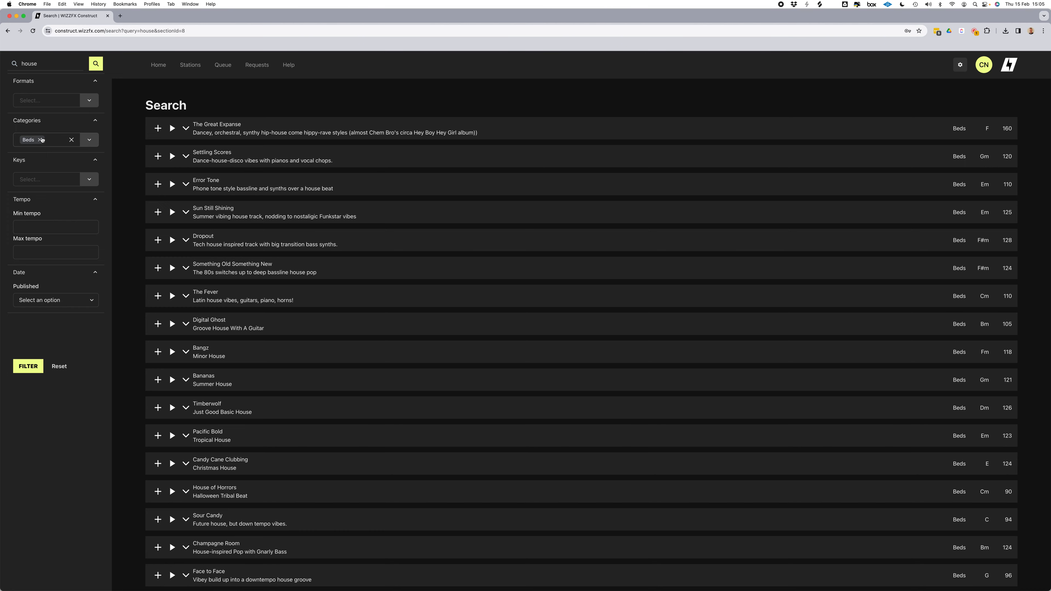
- Start a fresh library search filtered to the Breakers, Wipes and Impacts categories
left_click(167, 67)
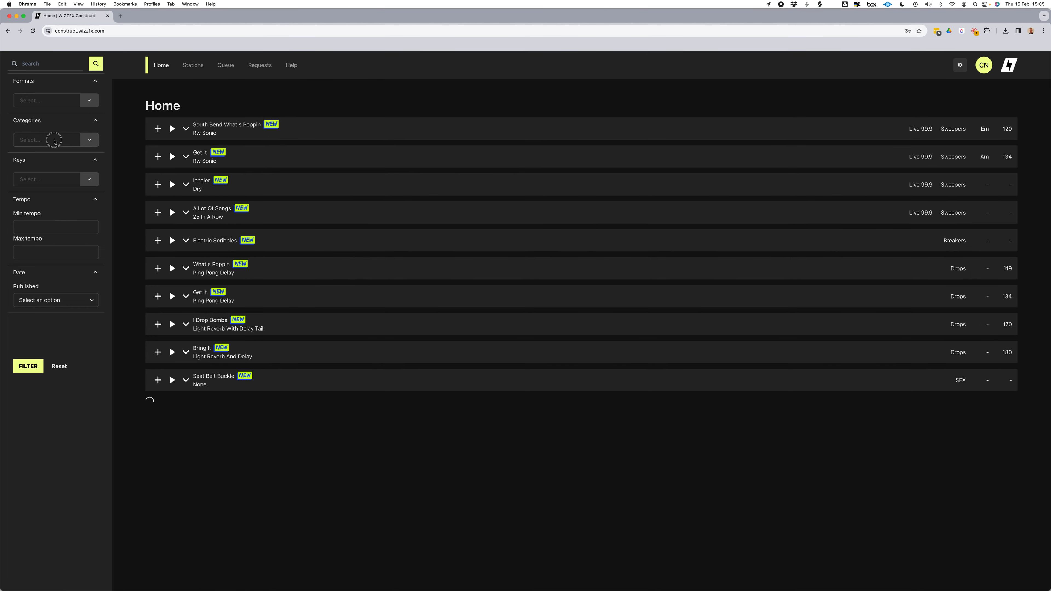
left_click(54, 139)
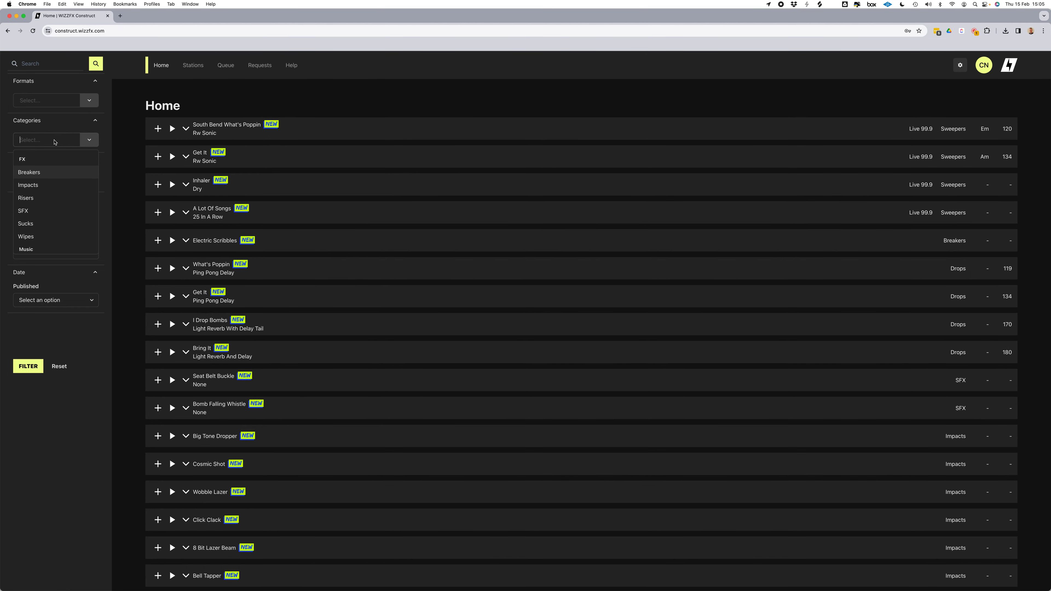
left_click(23, 176)
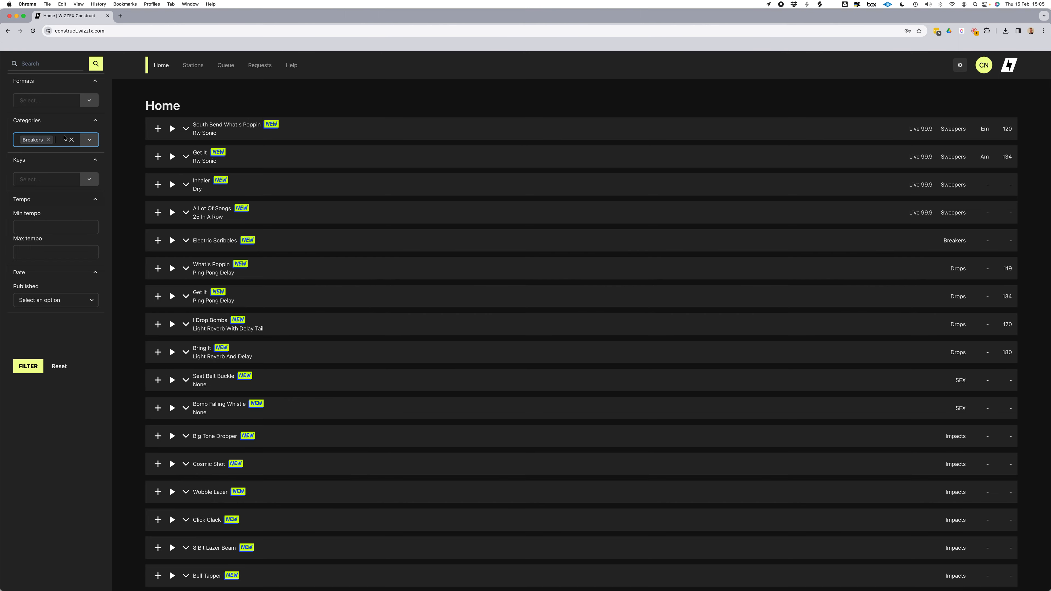
type("wipe")
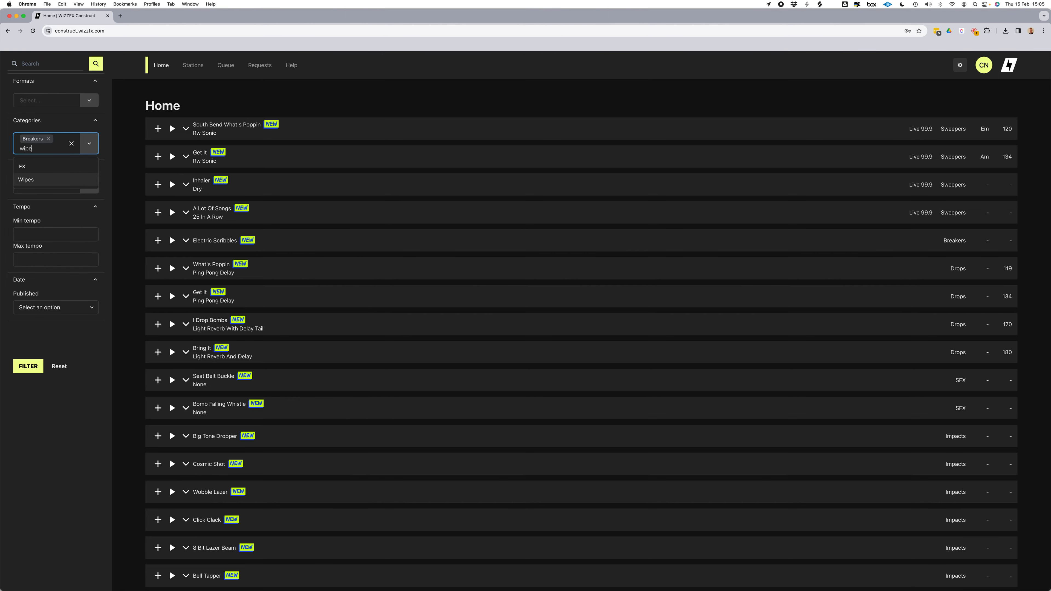
left_click(26, 179)
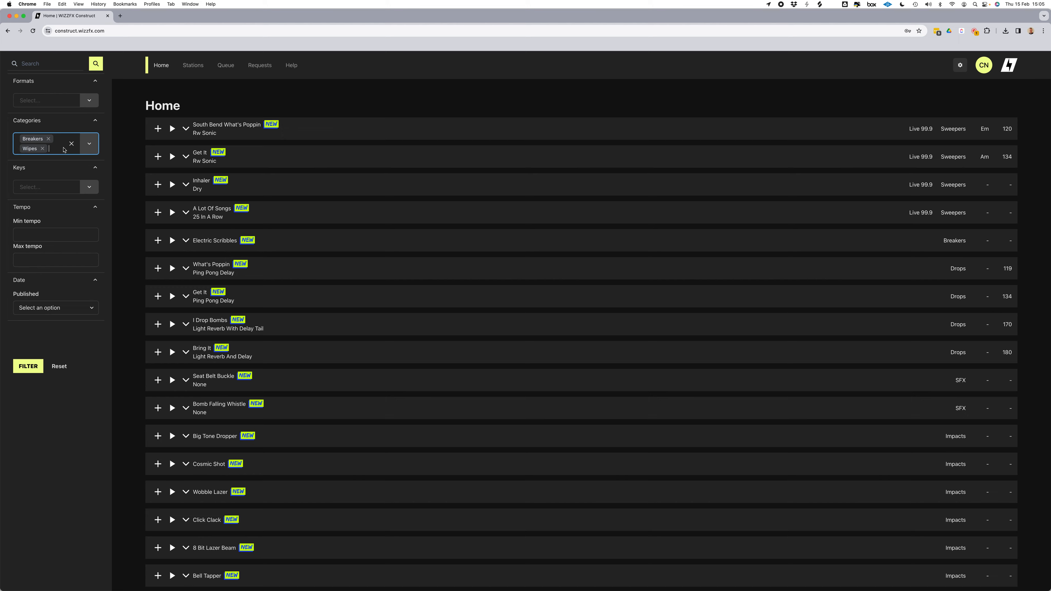
type("impact")
key("Return")
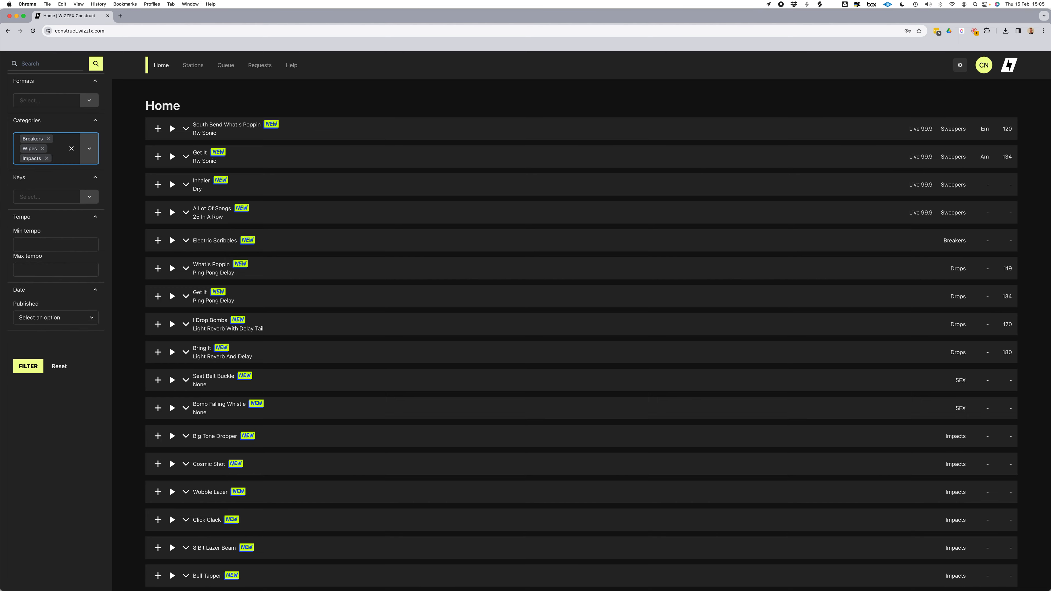
left_click(41, 367)
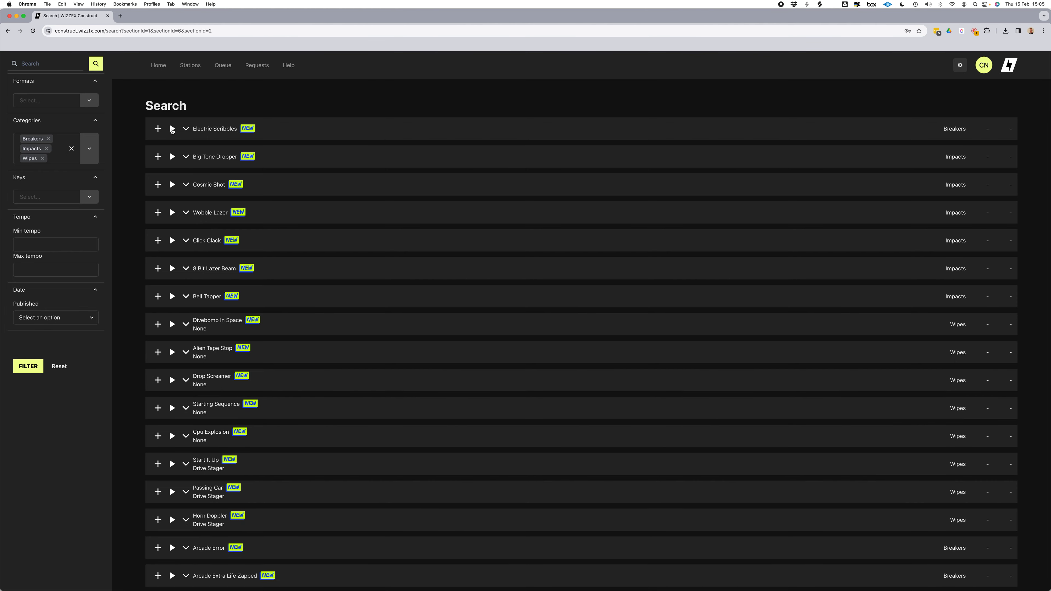
- Preview the Electric Scribbles breaker and the Cpu Explosion wipe and add both to the queue
left_click(173, 129)
left_click(157, 129)
left_click(172, 436)
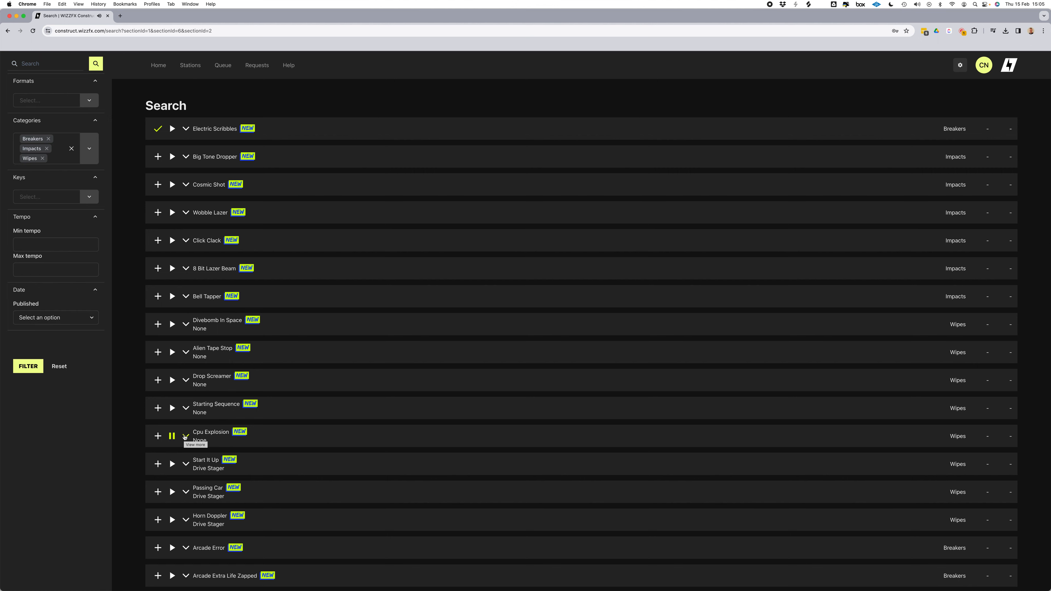
left_click(160, 438)
- Audition more effects, add Divebomb In Space and Wobble Lazer to the queue, and review the queue
left_click(172, 381)
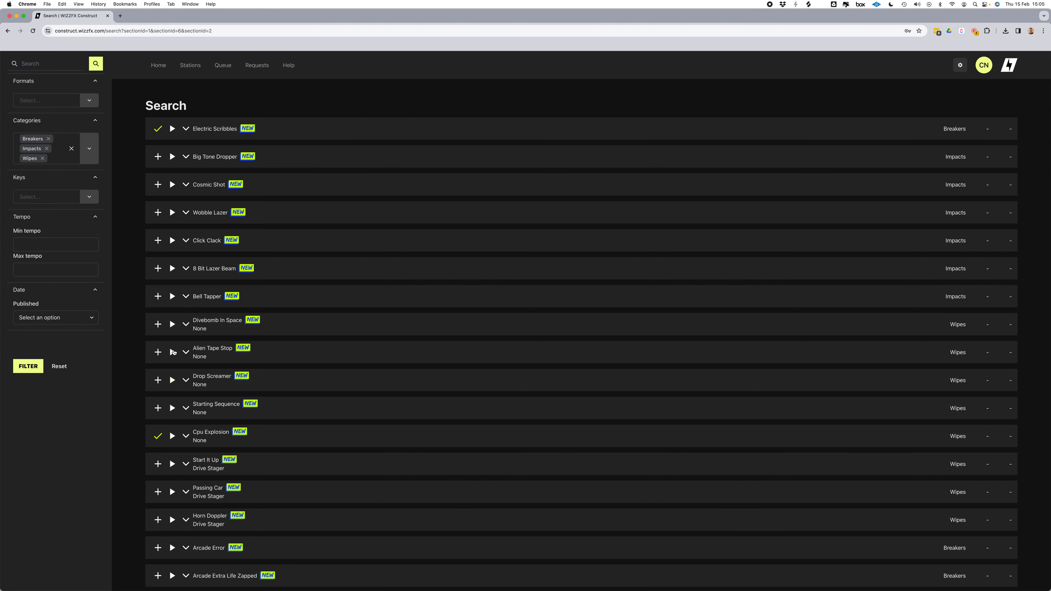
left_click(173, 324)
left_click(158, 324)
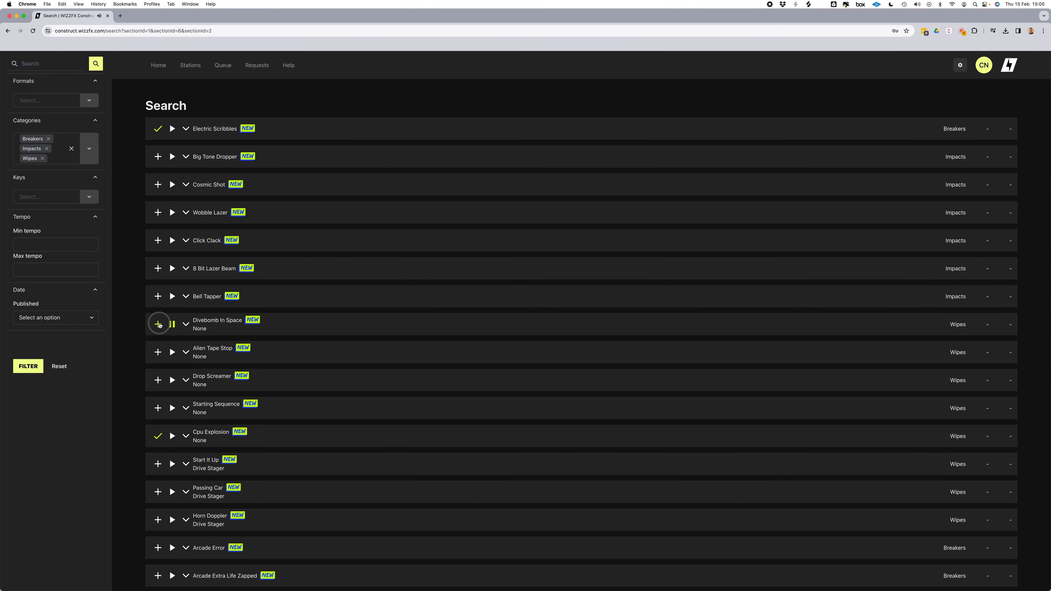
scroll(161, 329, "down", 1)
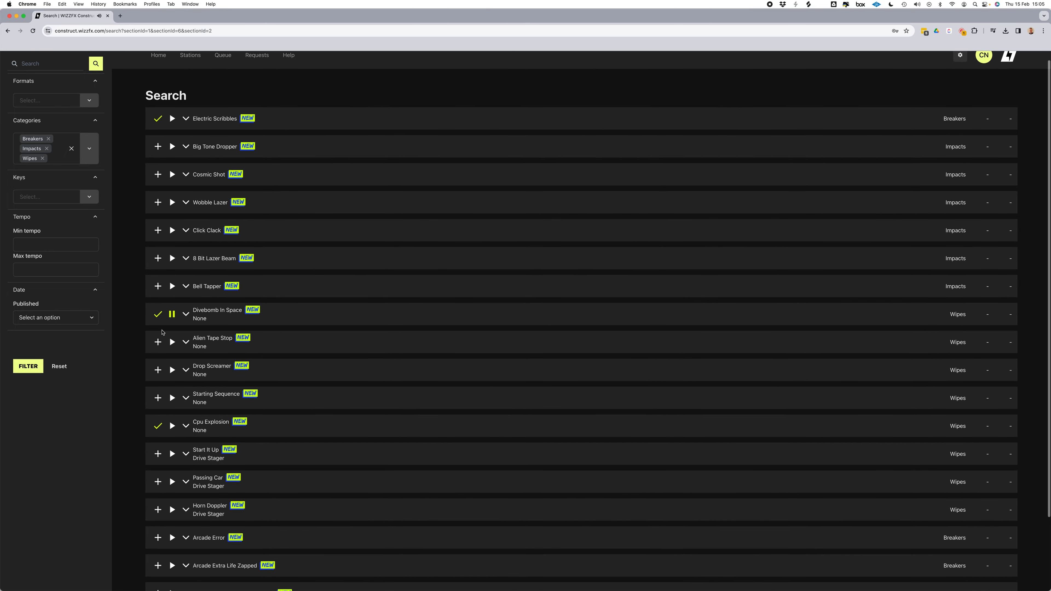
scroll(170, 261, "up", 1)
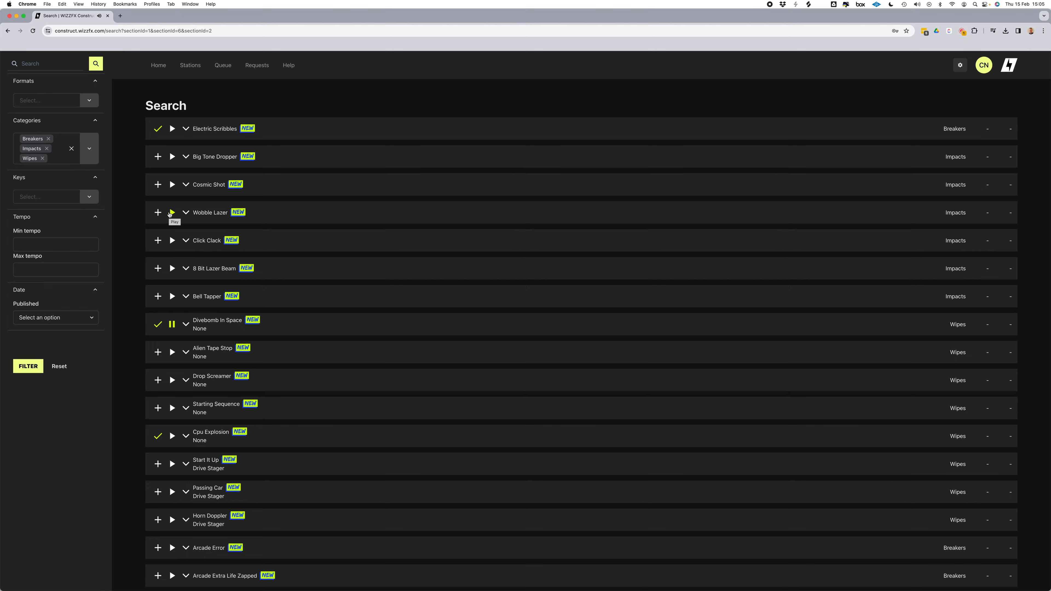
left_click(170, 213)
left_click(158, 213)
left_click(225, 65)
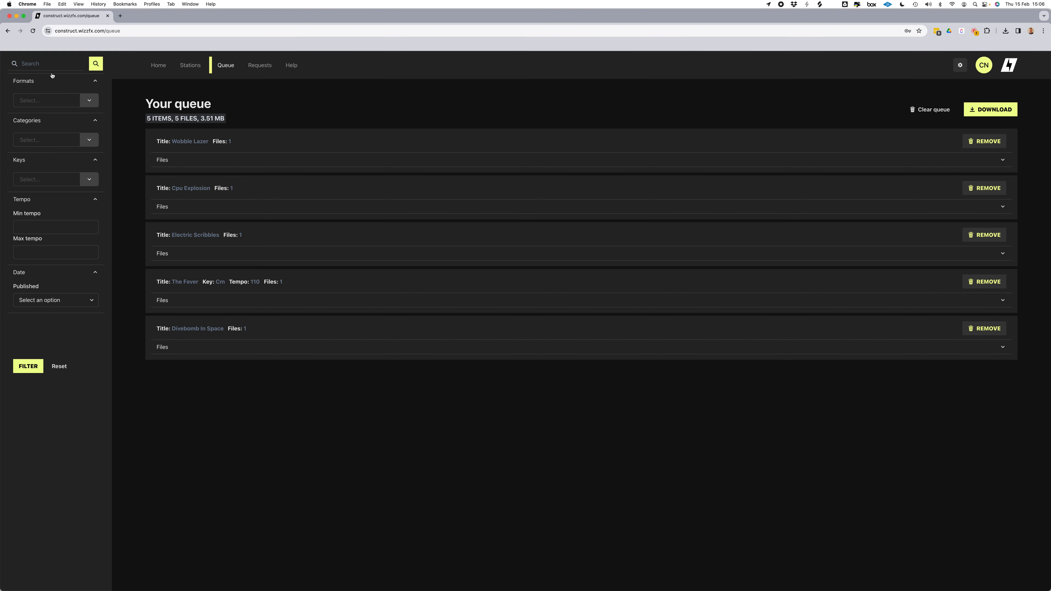
- Return to the library home and filter it to the Sings and Drops categories in the key of Cm
left_click(161, 69)
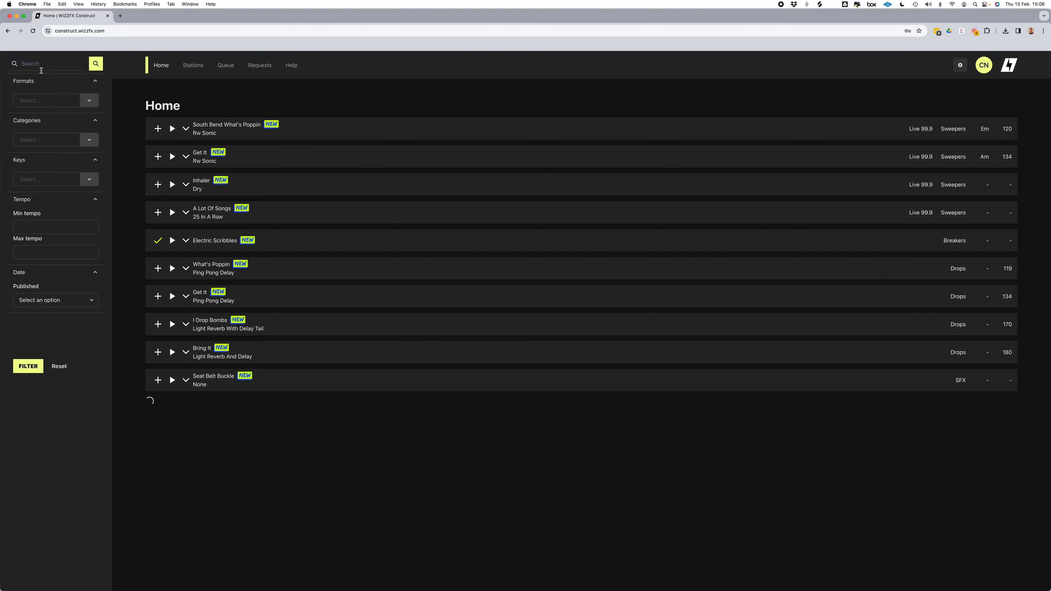
left_click(89, 141)
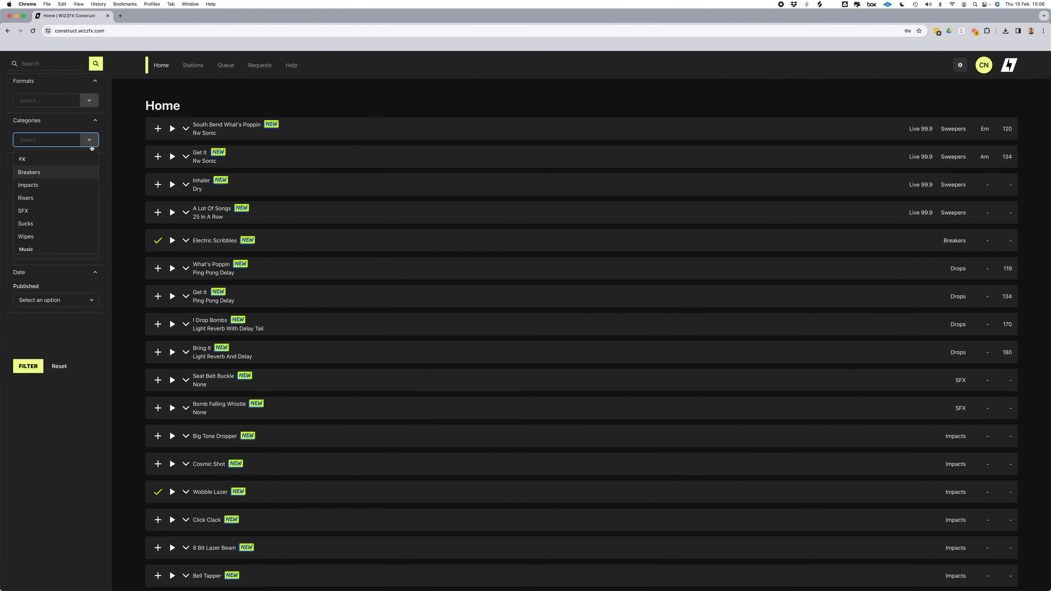
scroll(63, 201, "down", 3)
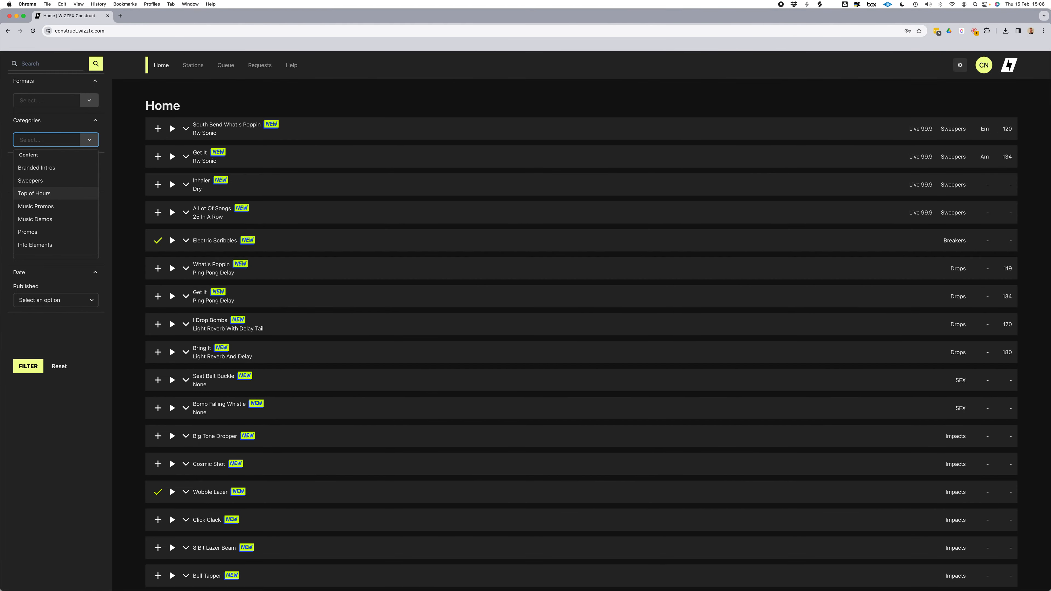
type("sings")
left_click(57, 174)
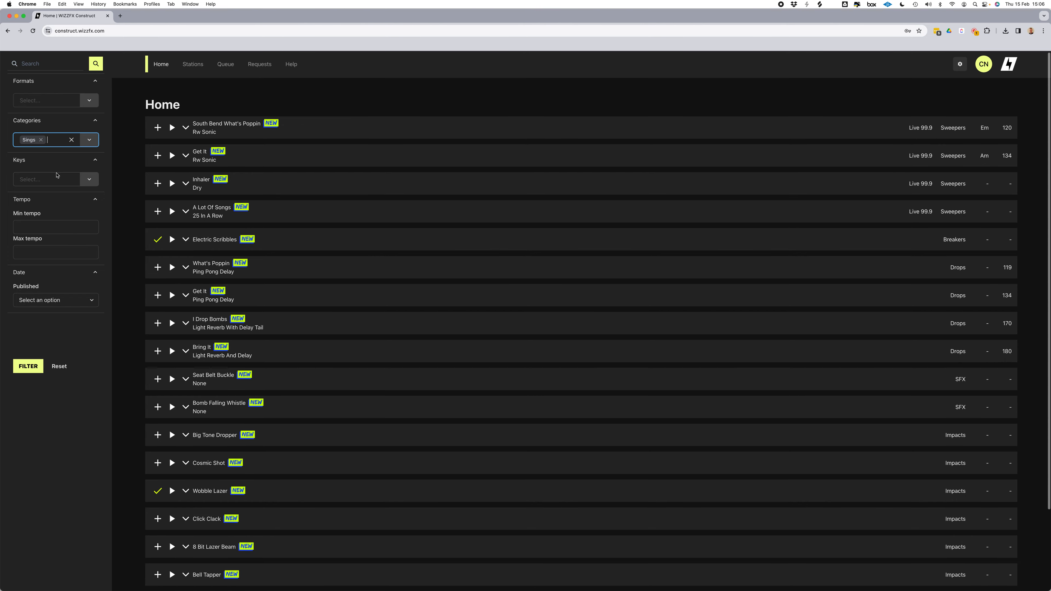
type("drops")
left_click(42, 180)
left_click(42, 188)
type("cm")
left_click(40, 220)
left_click(28, 367)
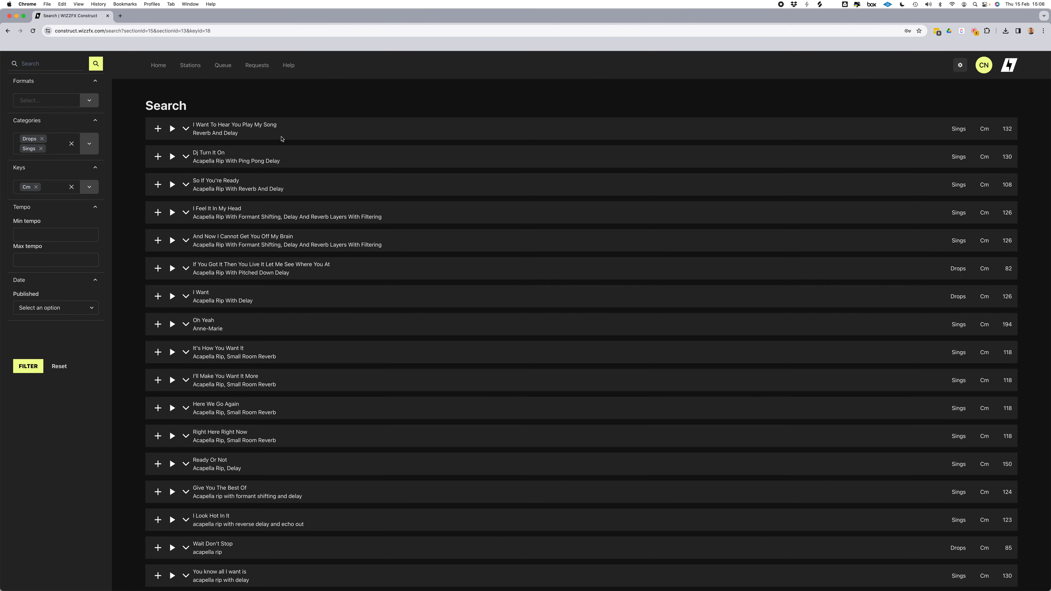
- Audition several of the Cm vocals and add Ready Or Not to the queue
left_click(172, 157)
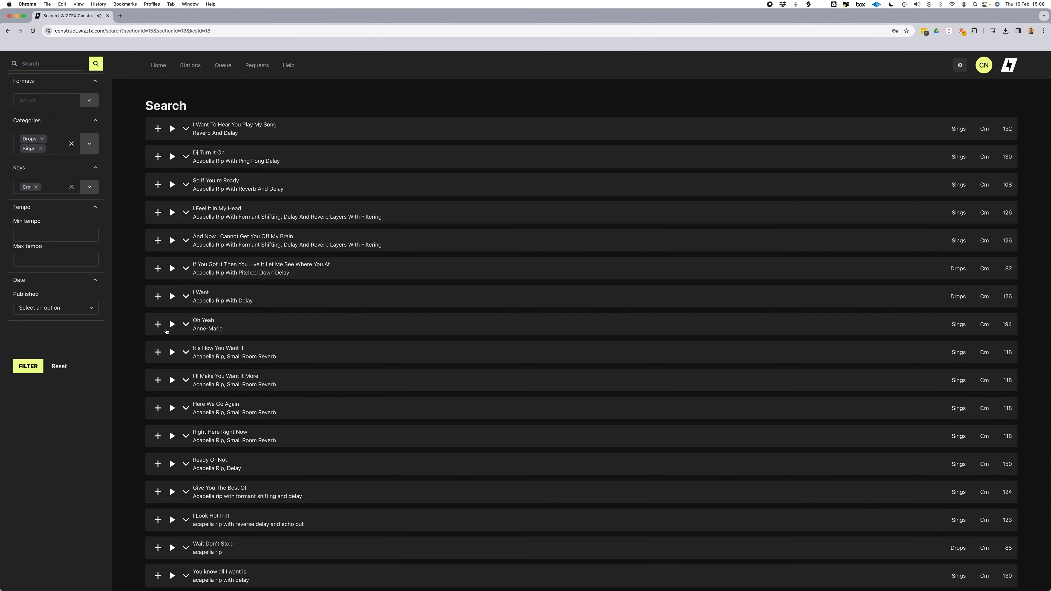
left_click(172, 184)
scroll(182, 324, "down", 2)
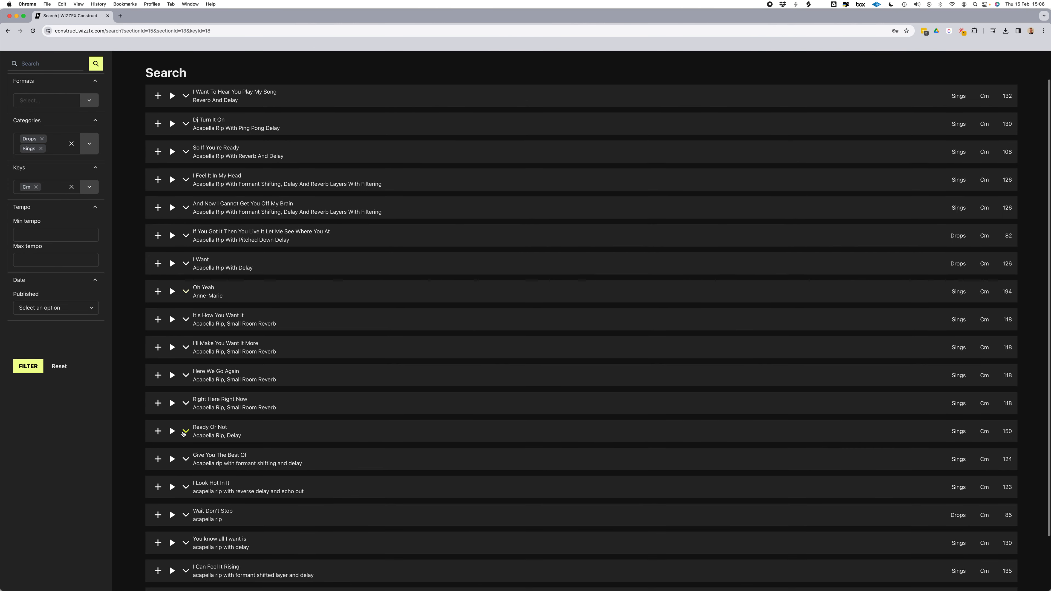
left_click(172, 432)
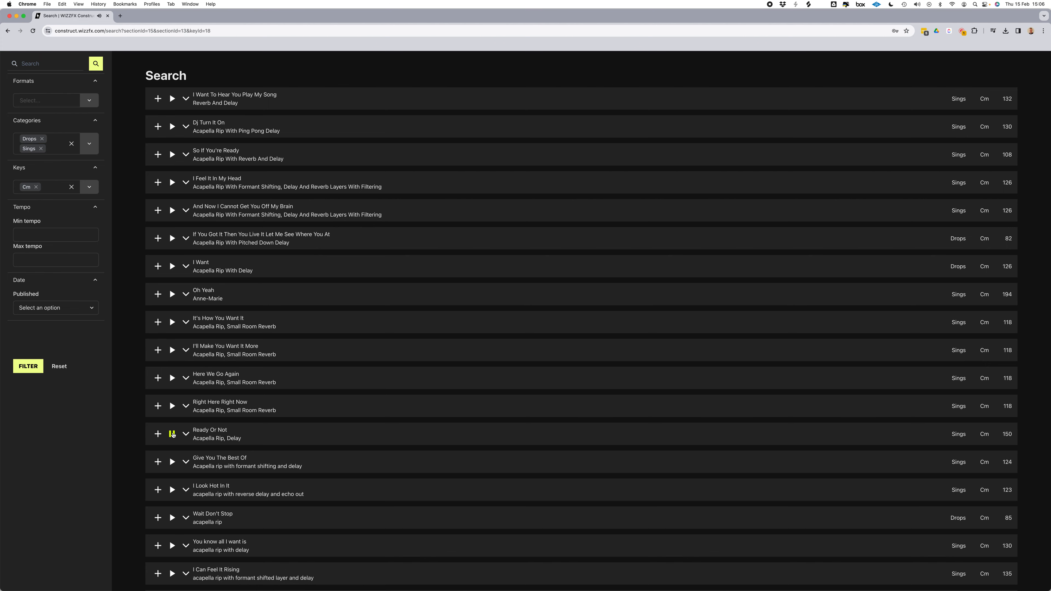
left_click(173, 434)
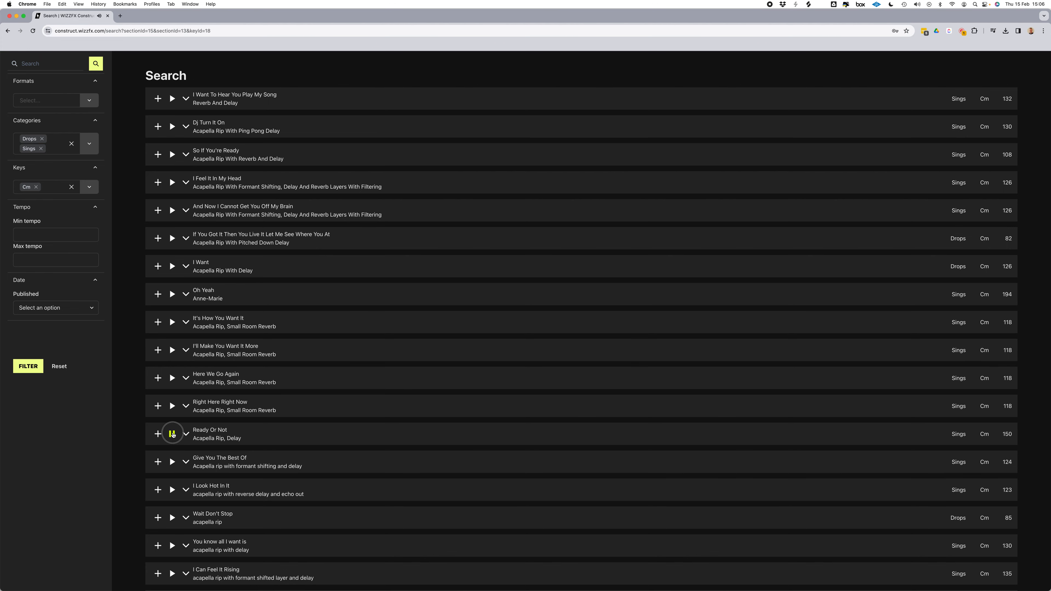
left_click(158, 434)
- Preview the Right Here Right Now vocal and add it to the queue
left_click(172, 406)
left_click(173, 406)
left_click(157, 407)
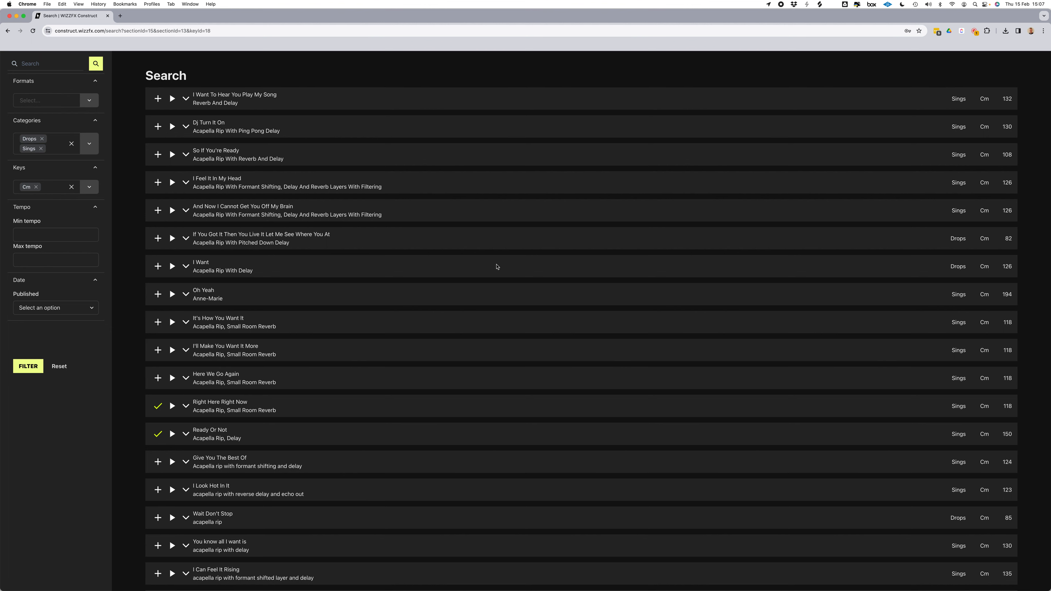
- Download all the queued files as a zip and show the browser's recent downloads
scroll(235, 75, "up", 2)
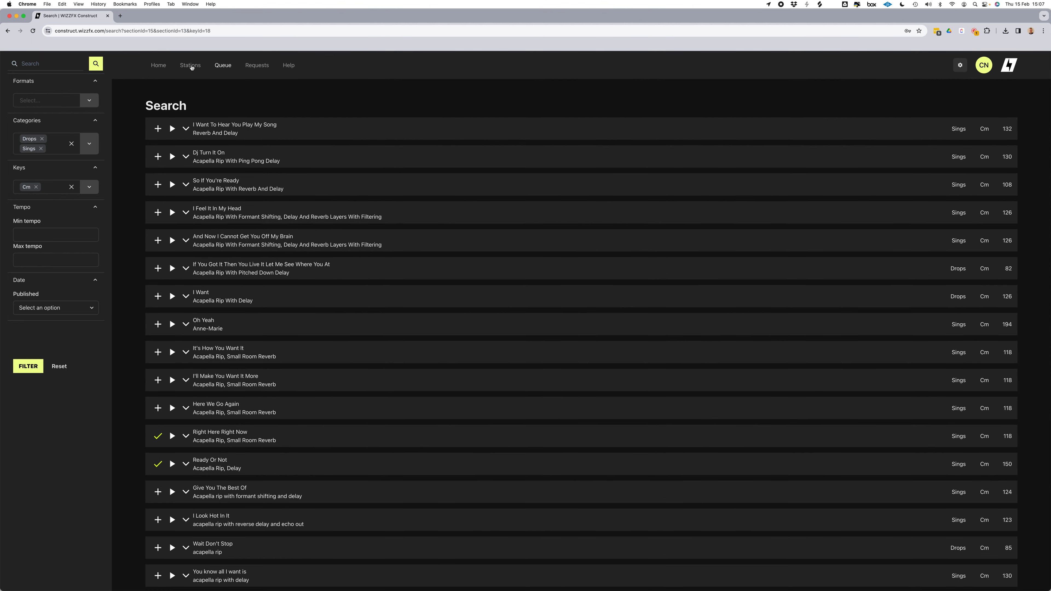
left_click(217, 66)
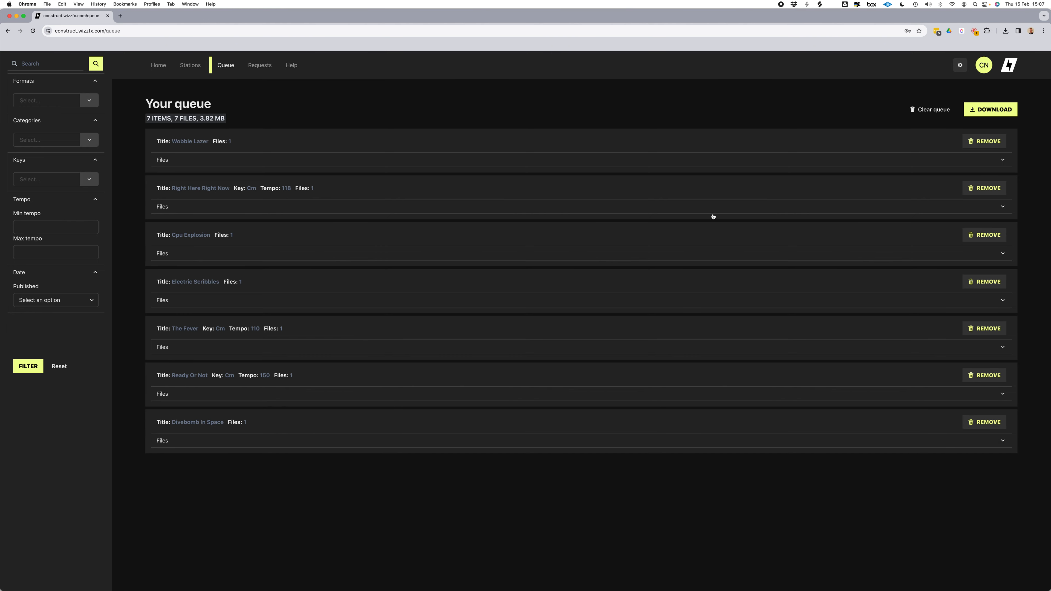
left_click(978, 111)
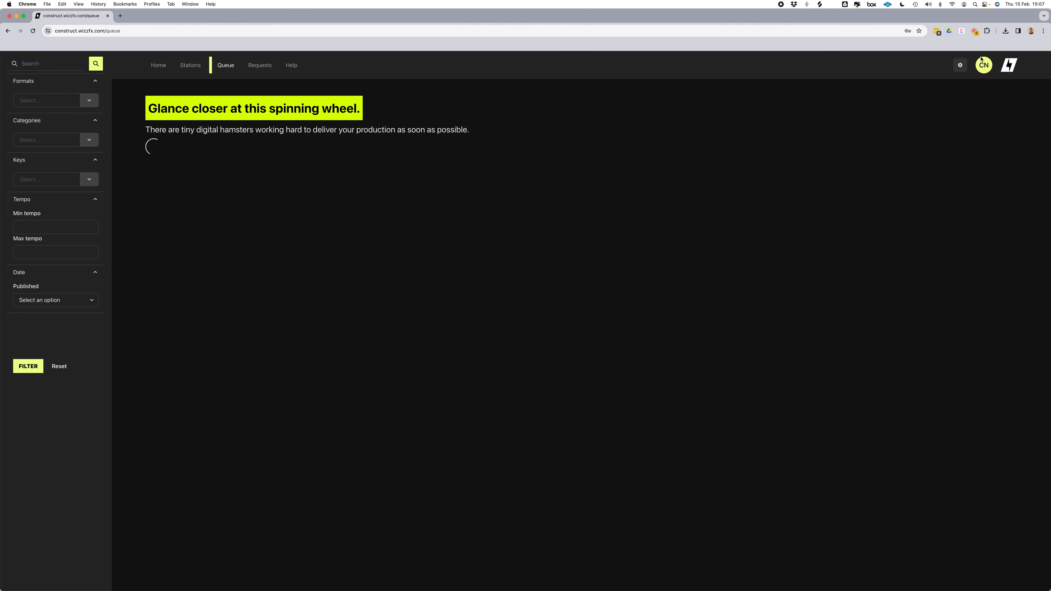
left_click(1005, 32)
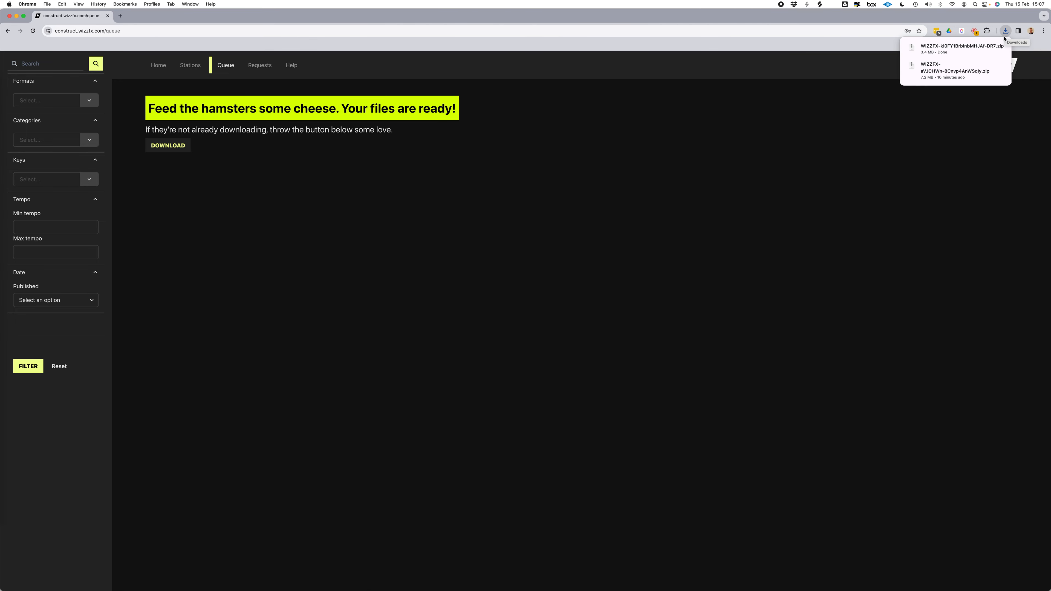
- Show the newly downloaded WIZZFX zip in Finder's Downloads folder and extract it
left_click(987, 47)
key("super+o")
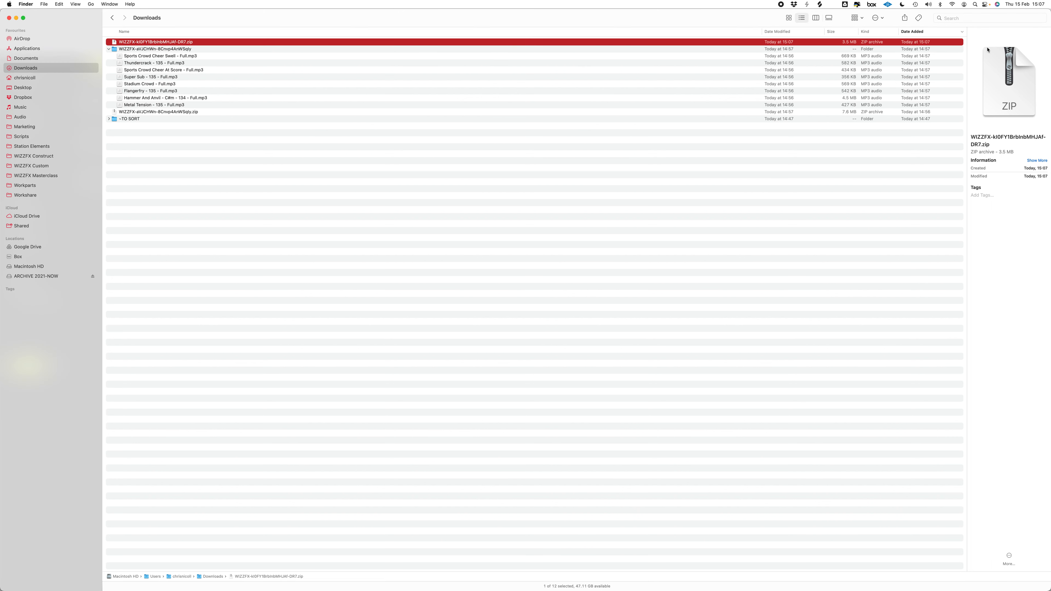
key("Up")
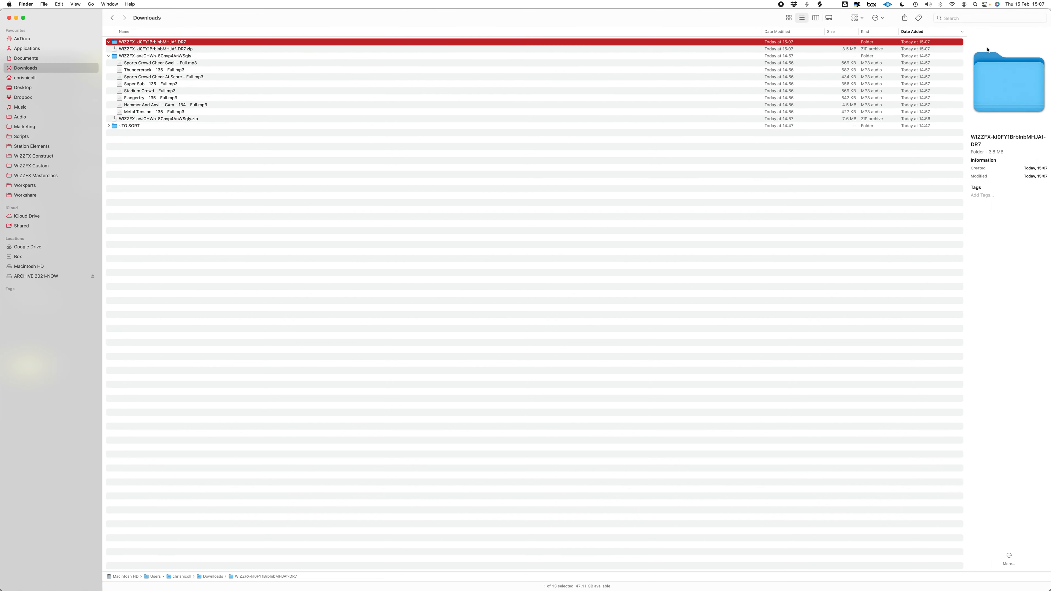
- Select all the audio files in the extracted WIZZFX folder, switch to Ableton Live and place them on Music 1 from about bar 60
key("Right")
key("Down")
left_click(174, 91, "shift")
key("super+Tab")
left_click_drag(156, 69, 702, 144)
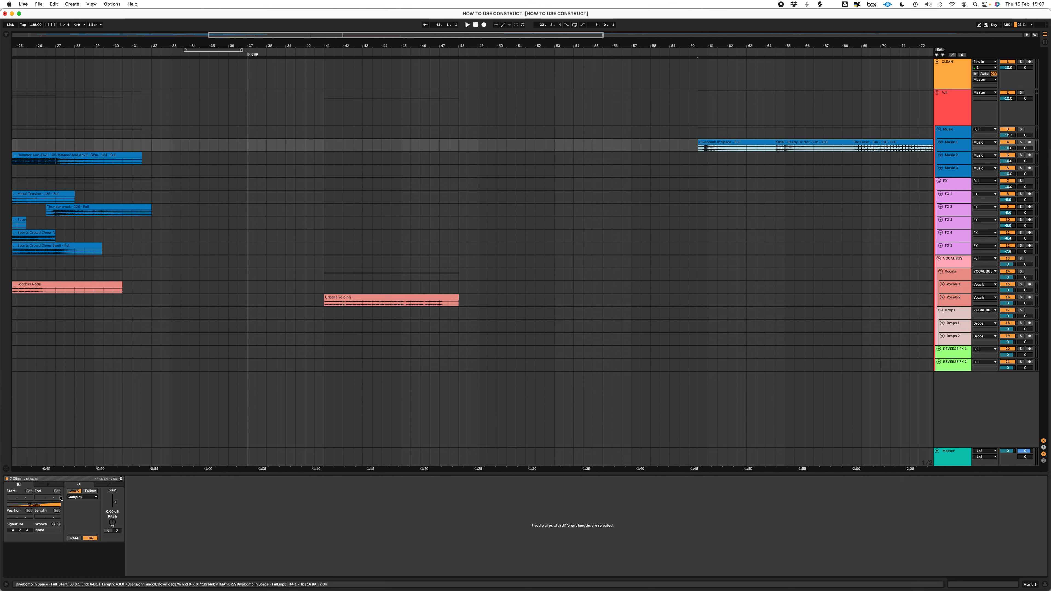
- Turn off Warp for all seven imported audio clips
left_click(74, 492)
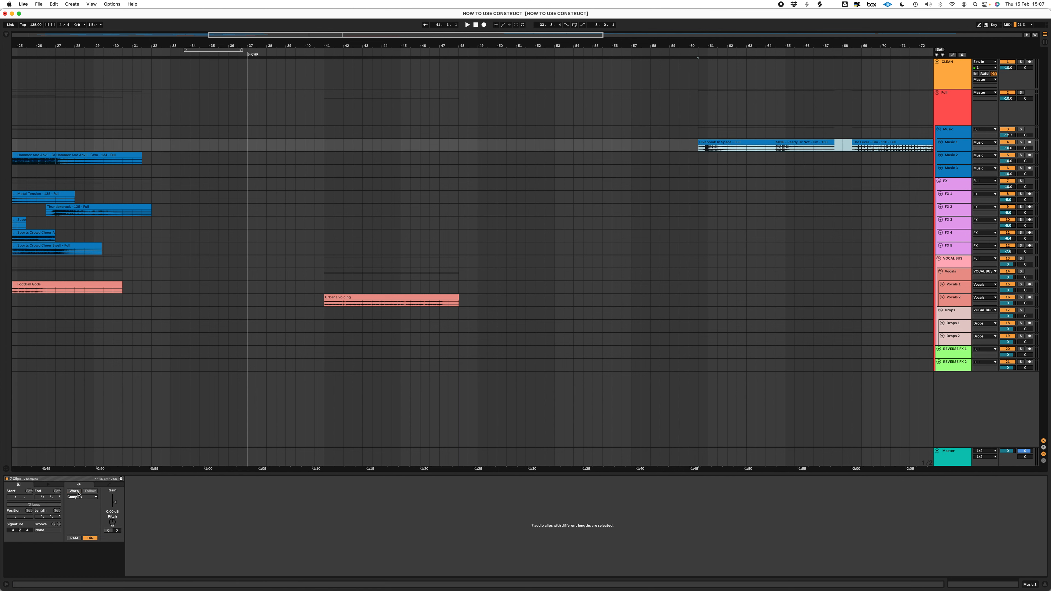
left_click(481, 285)
key("minus")
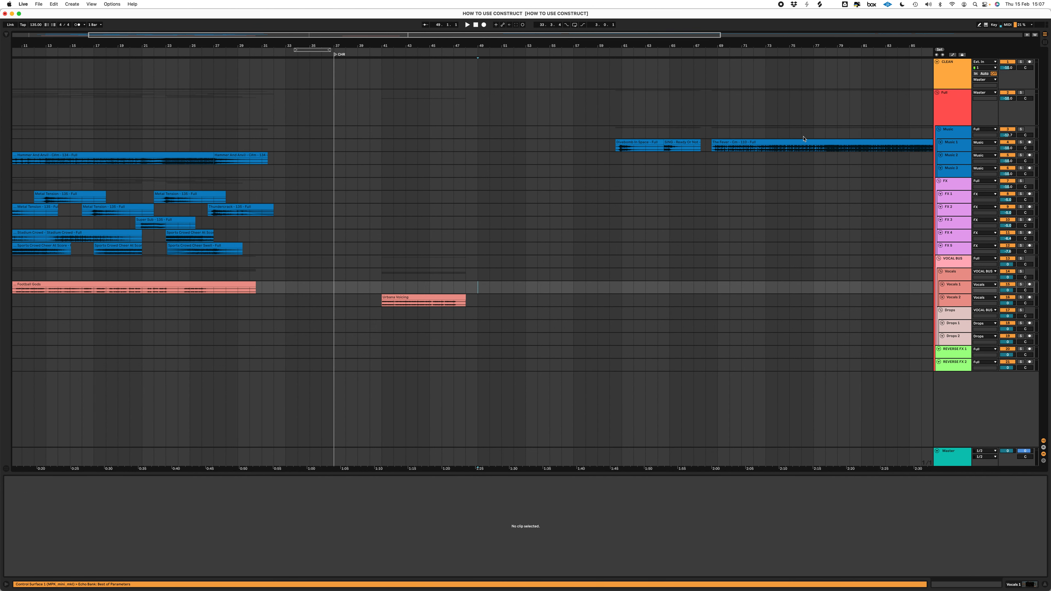
- Automate the Master track's song tempo to step to 110 BPM at the CHR marker at bar 37
left_click(744, 149)
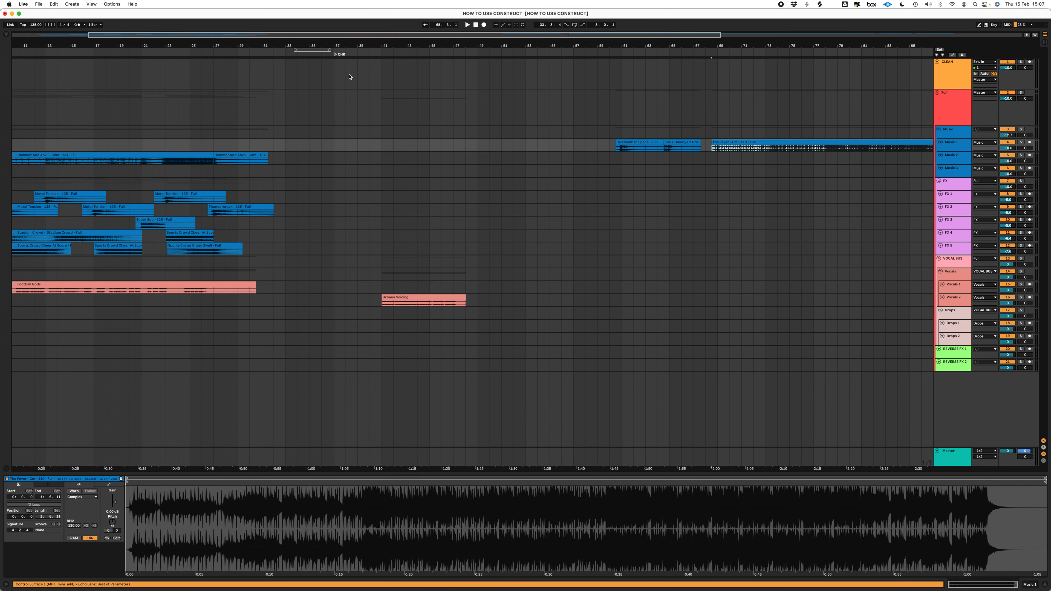
key("a")
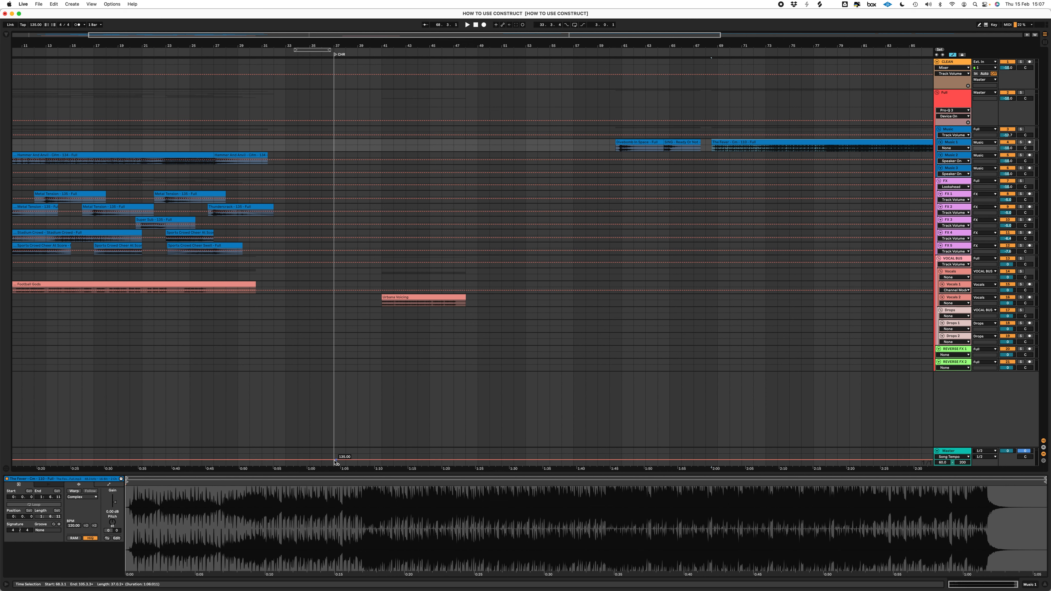
left_click(960, 449)
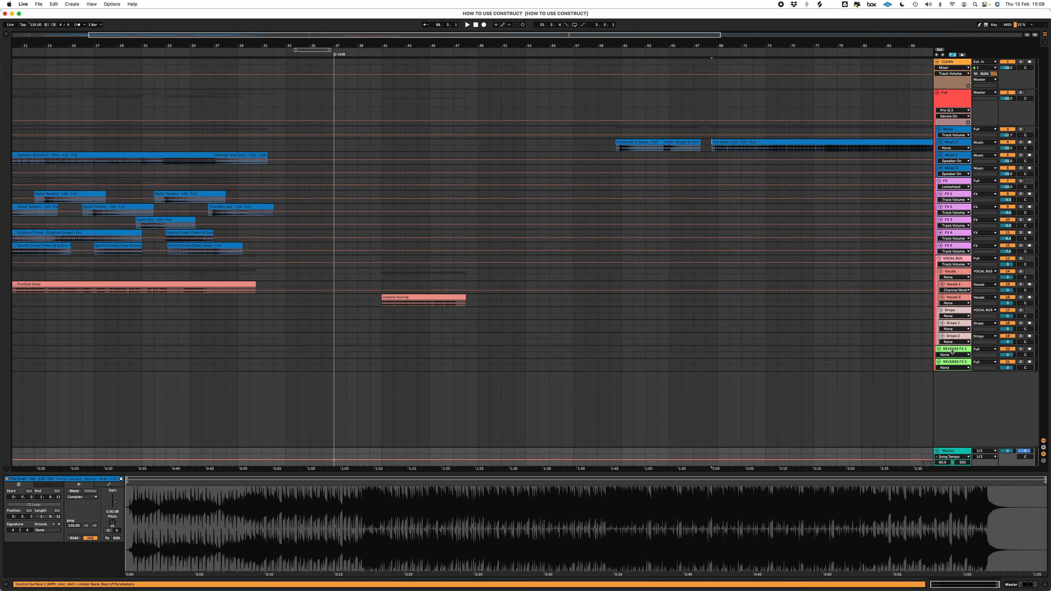
left_click_drag(958, 448, 953, 353)
left_click_drag(348, 409, 334, 428)
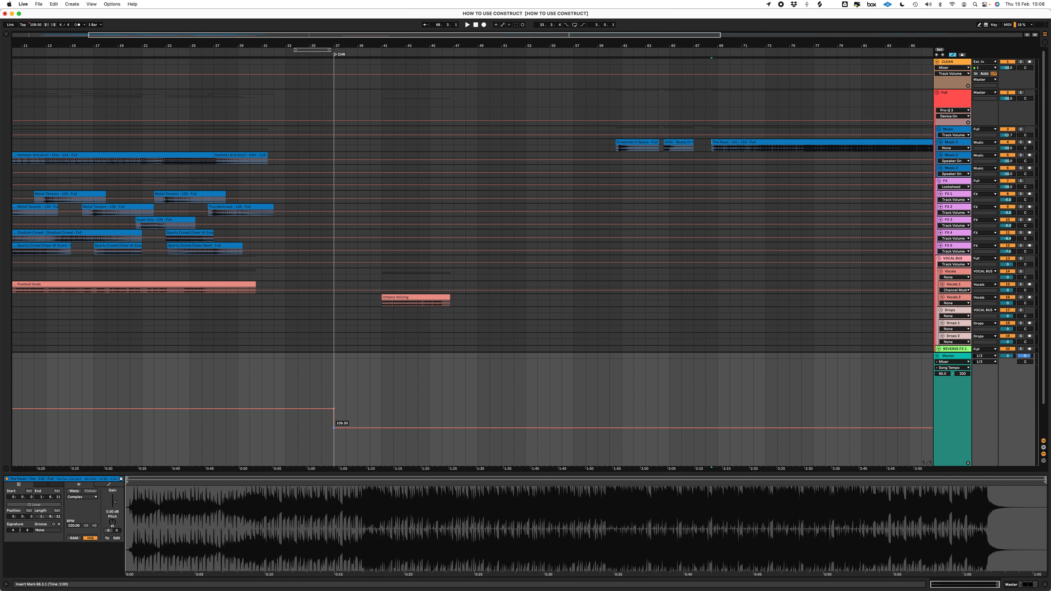
key("a")
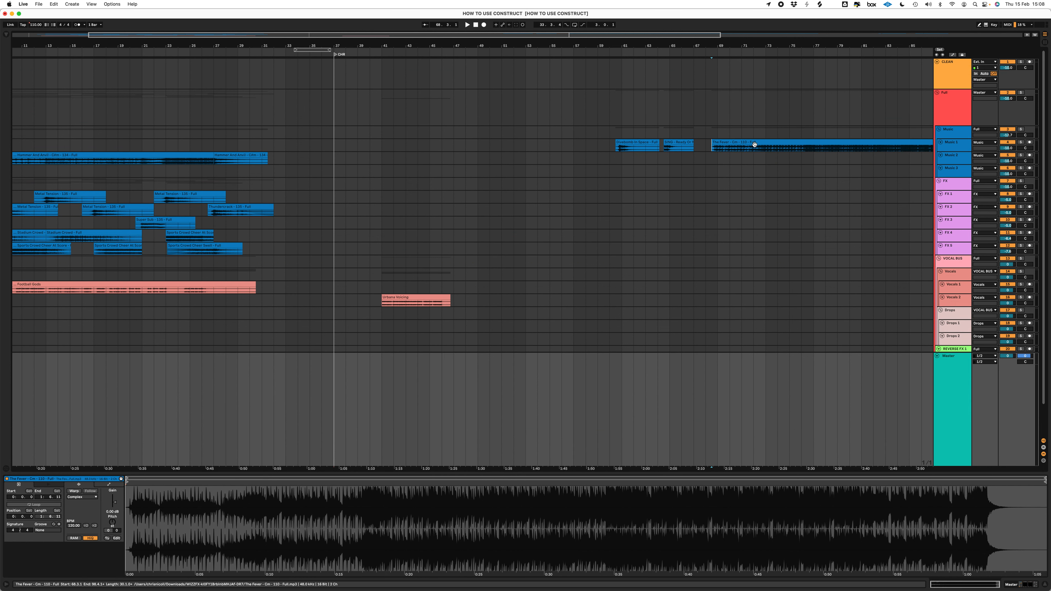
- Move The Fever clip from Music 1 to Music 2 at bar 40 and play it
key("Delete")
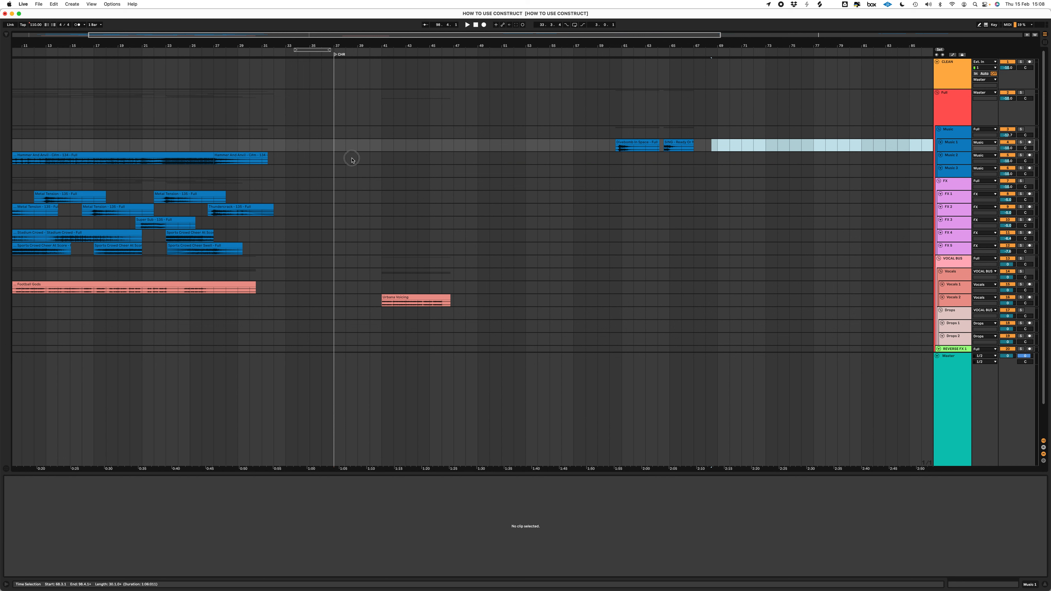
left_click(351, 159)
key("ctrl+v")
key("space")
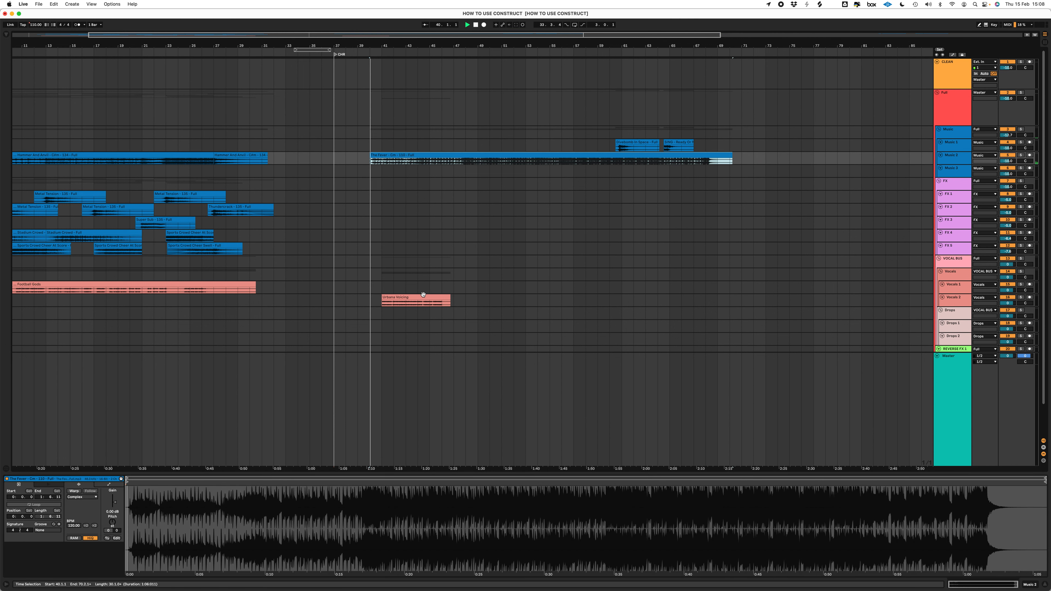
- Deactivate the Urbana Voicing clip and play The Fever bed from its start
left_click(418, 300)
key("0")
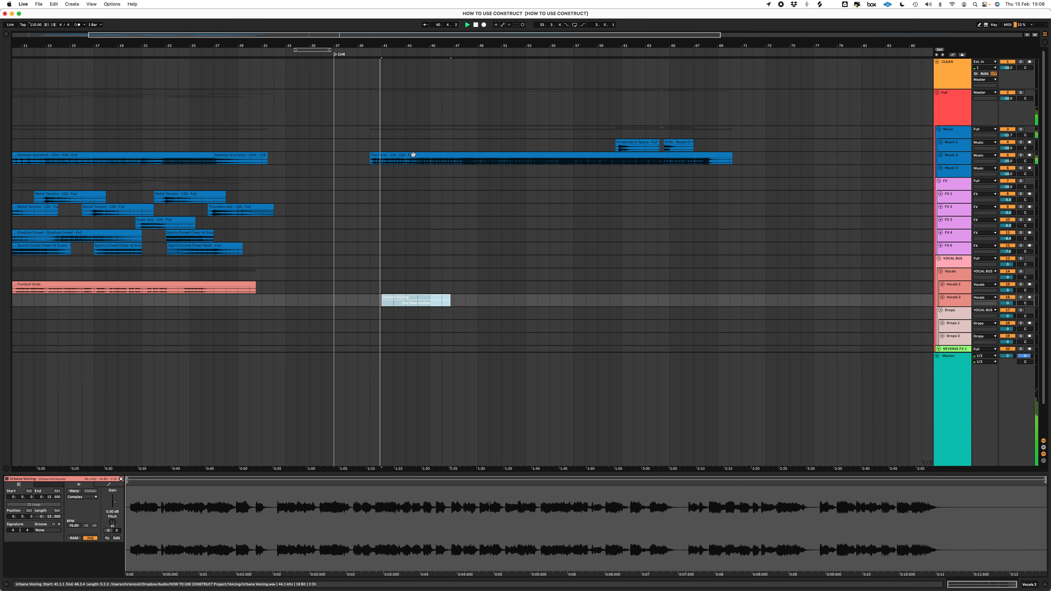
left_click(393, 183)
key("plus")
key("plus")
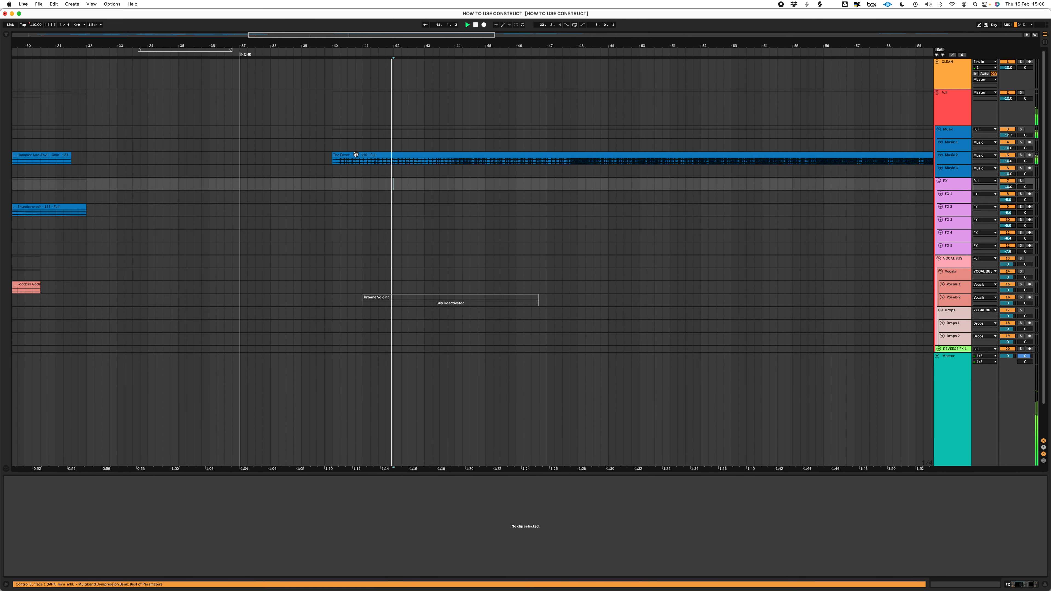
key("space")
left_click(345, 166)
key("space")
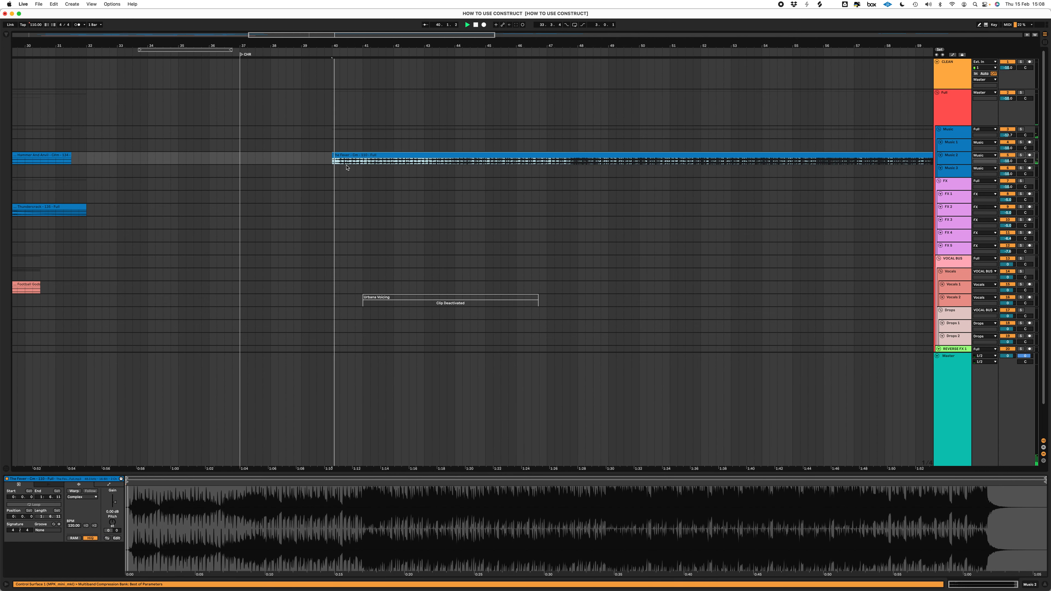
- Shift The Fever clip on Music 2 slightly earlier so its first beat lands on bar 40
key("plus")
key("plus")
left_click(342, 156)
left_click_drag(343, 158, 339, 166)
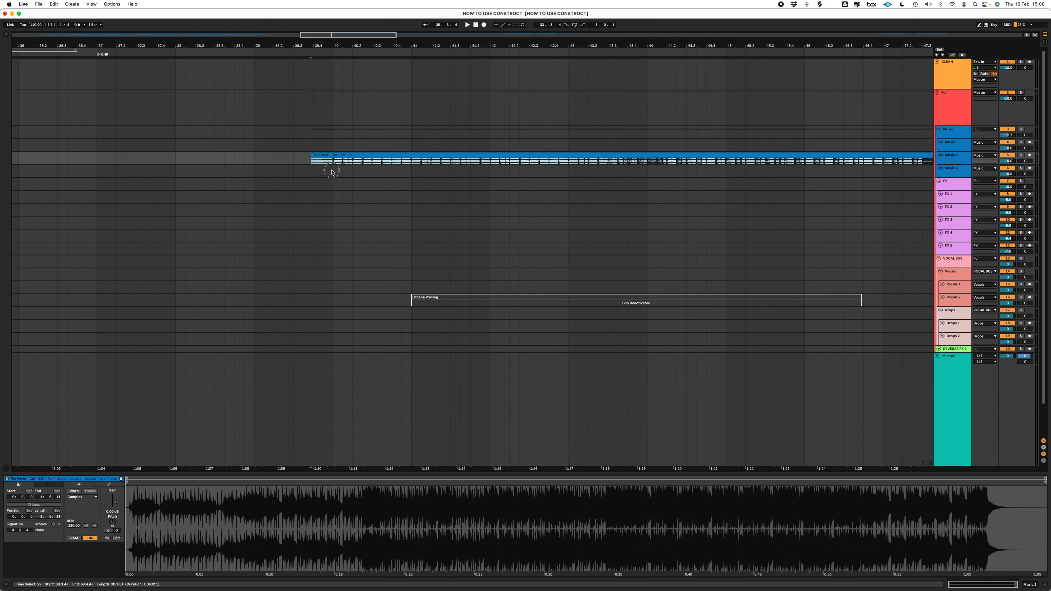
left_click(332, 171)
- Audition The Fever and split it just before bar 48, where the track builds up
left_click(716, 166)
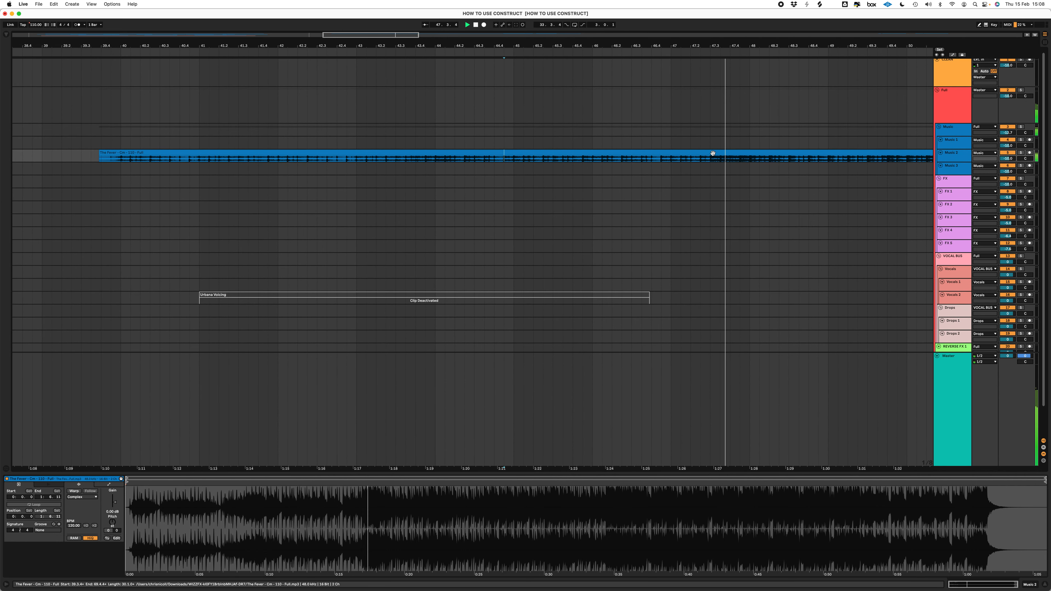
left_click(741, 160)
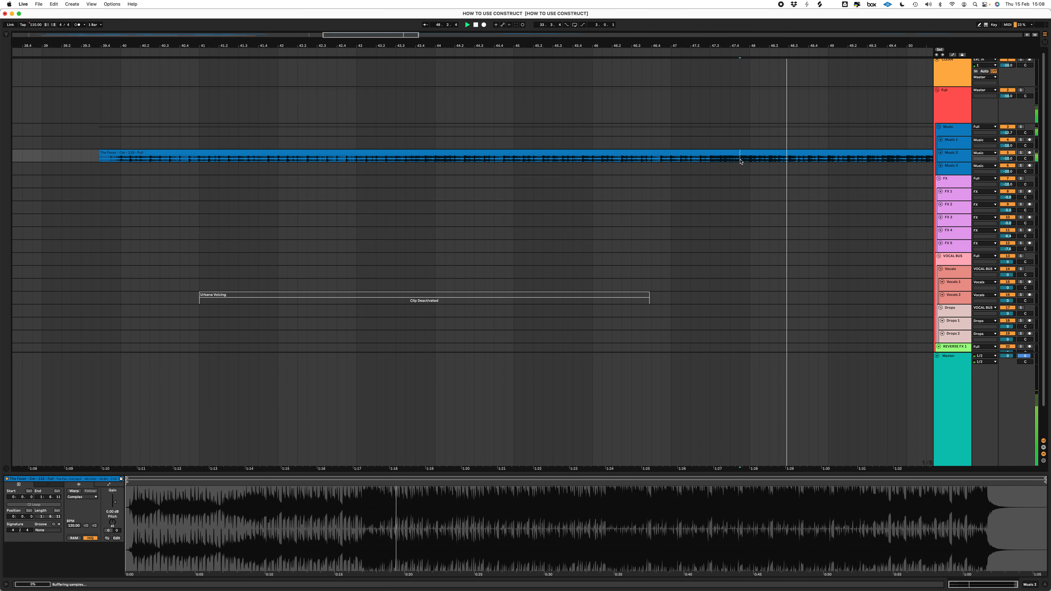
key("super+e")
key("space")
key("space")
key("minus")
key("minus")
key("minus")
key("minus")
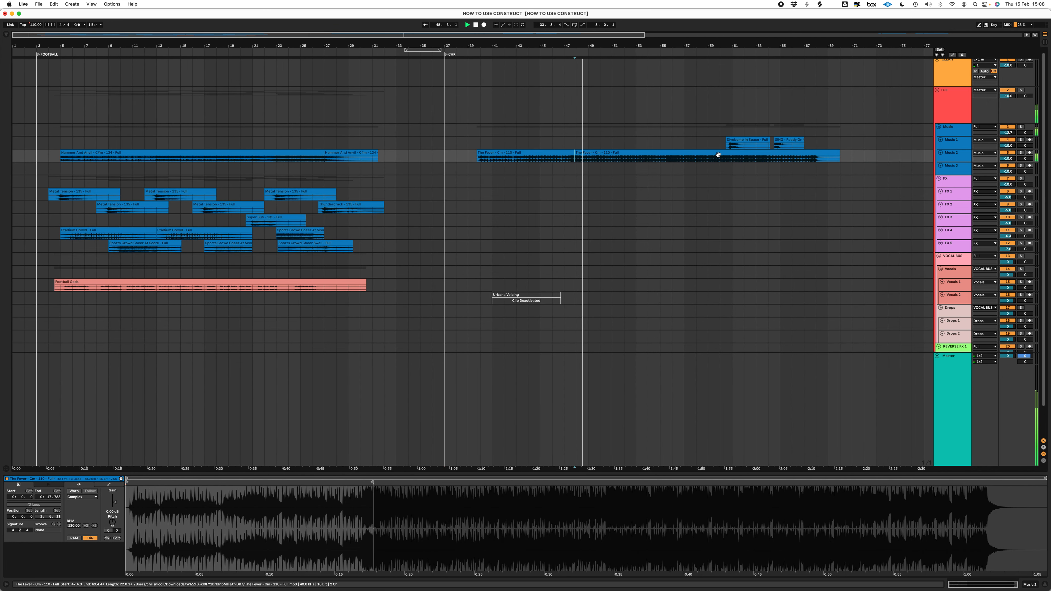
- Audition the rest of The Fever and split it at bar 56
left_click(666, 161)
key("plus")
key("plus")
key("plus")
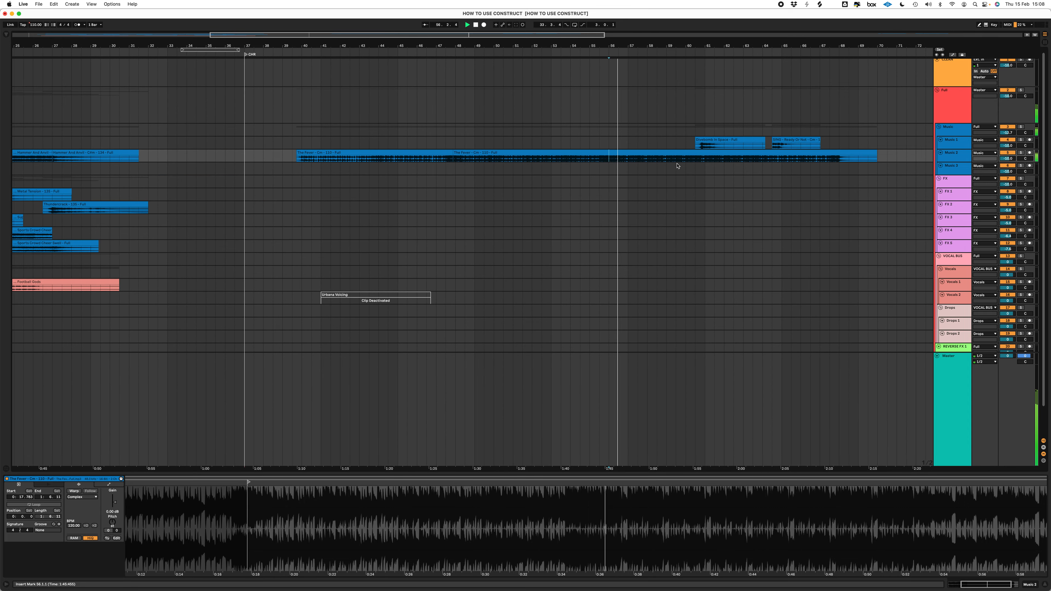
left_click(560, 161)
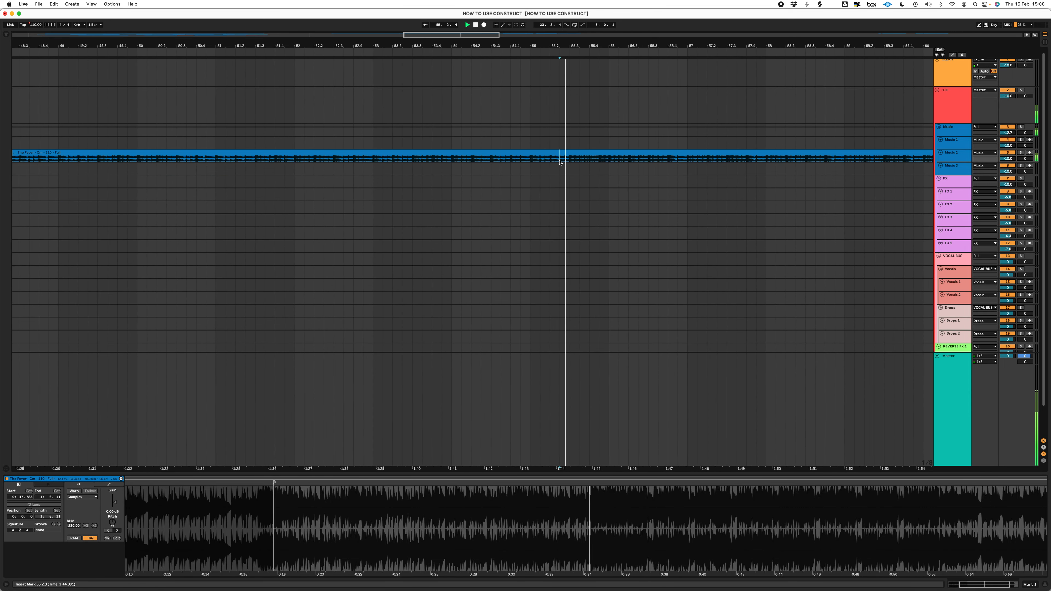
left_click(599, 161)
key("super+e")
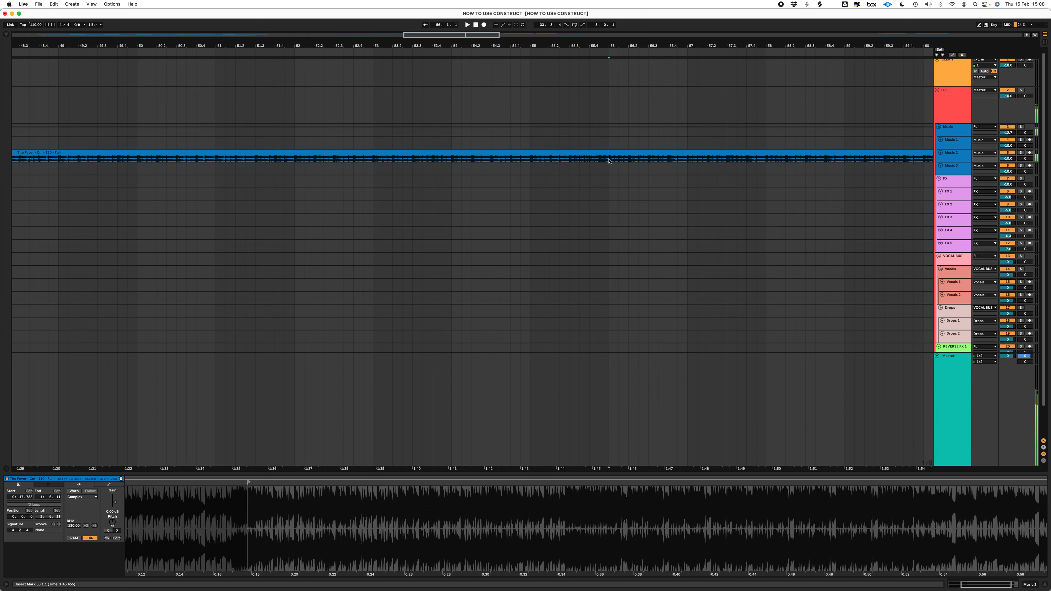
- Delete the section of The Fever between bar 48 and bar 56
left_click(574, 154)
scroll(495, 166, "down", 8)
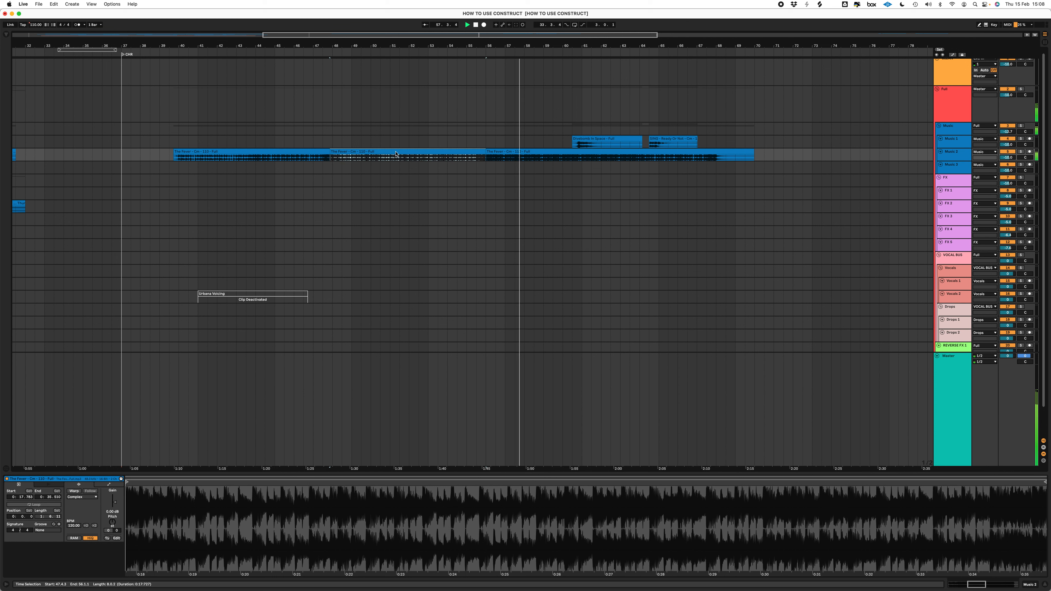
key("Delete")
- Split The Fever at bar 60 and cut its ending from bar 68 onwards
scroll(559, 161, "left", 1)
scroll(567, 161, "down", 1)
scroll(566, 162, "down", 1)
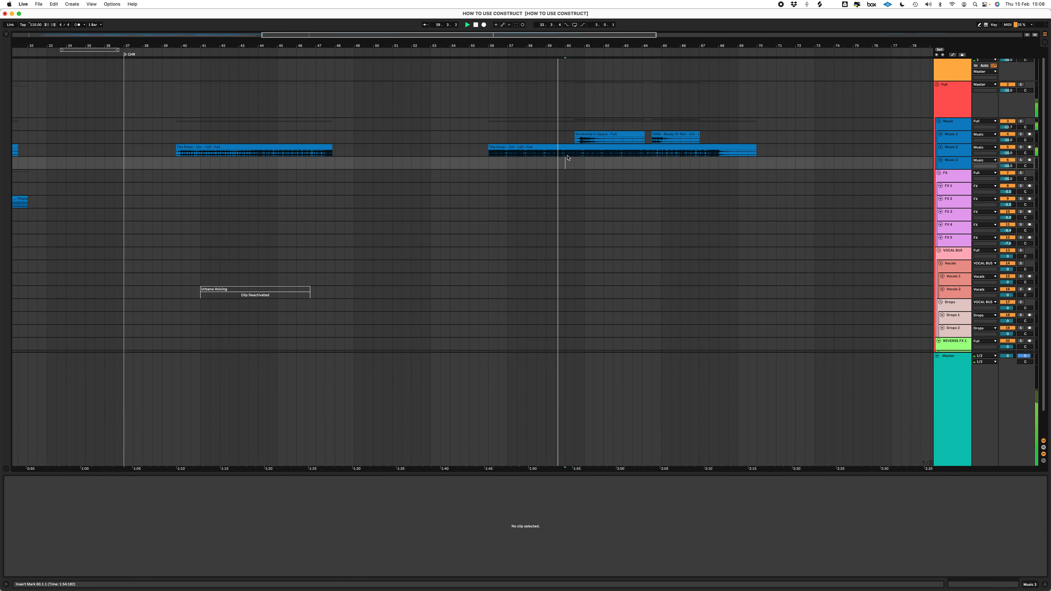
left_click(566, 156)
key("super+e")
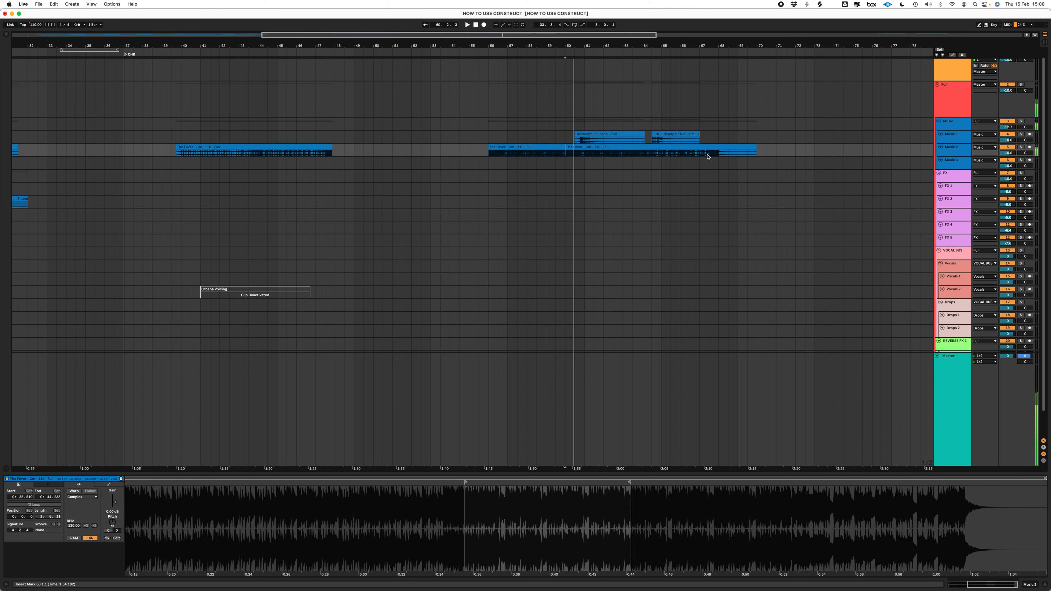
left_click(737, 149)
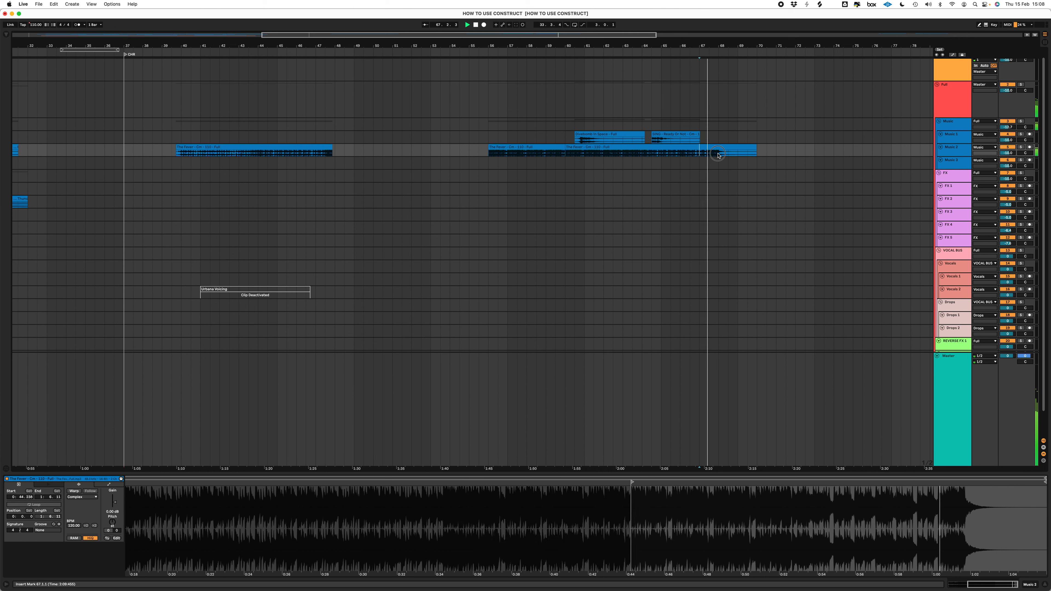
key("Delete")
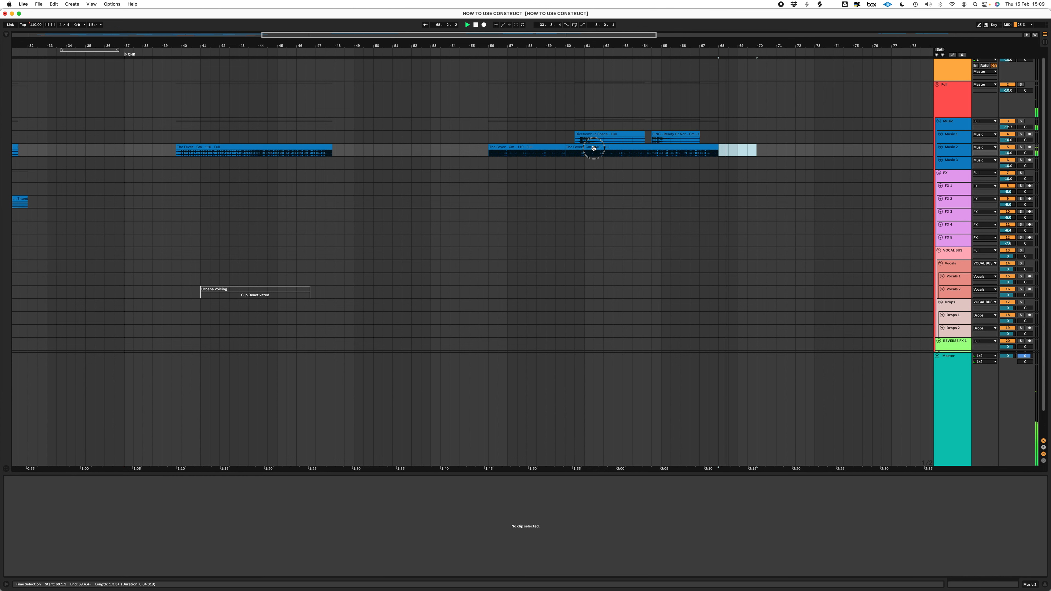
- Try The Fever's ending directly after the section at bar 60, removing the remaining audio behind it, and audition the transition
left_click(595, 150)
key("super+v")
left_click(554, 163)
key("space")
left_click(619, 149)
key("Delete")
- Remove the two The Fever clips spanning bars 56 to 62 on Music 2
left_click(566, 153)
left_click(528, 150, "shift")
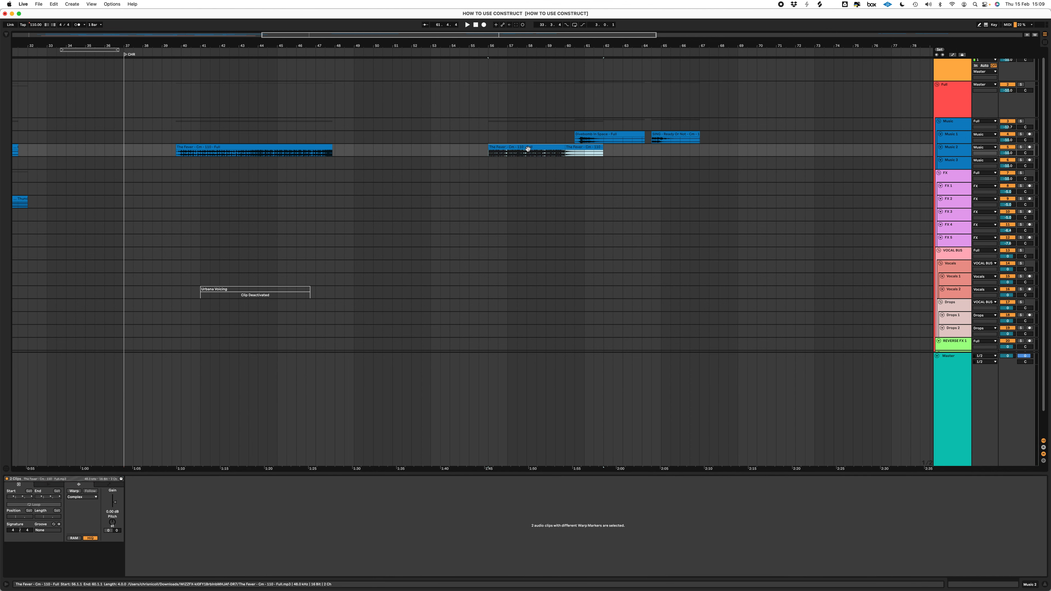
key("Delete")
- Split The Fever at bar 40, place its two-bar ending at bar 44 and play from just before the bed
left_click(183, 156)
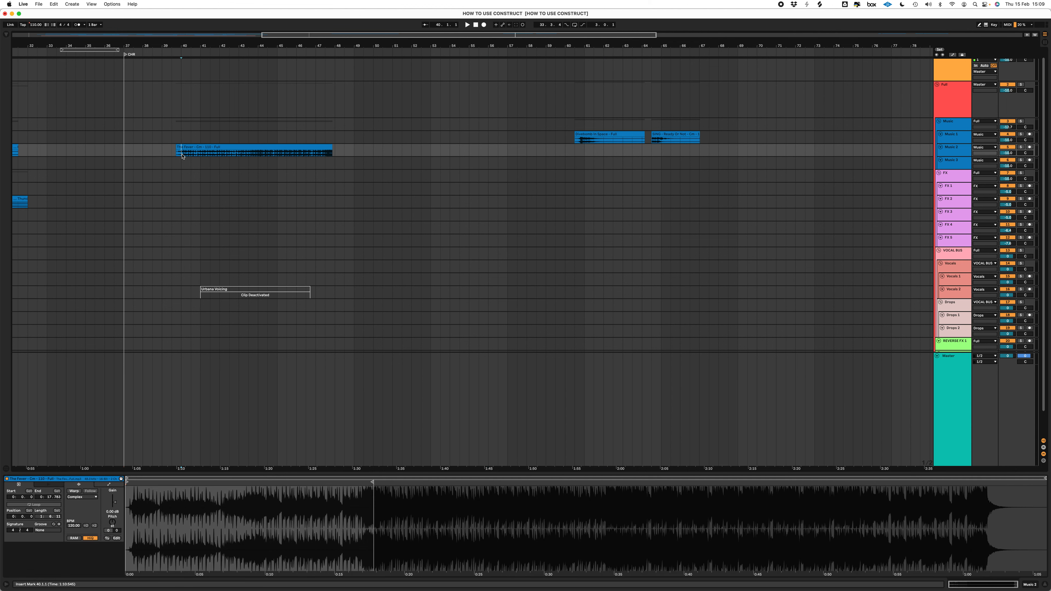
key("cmd+e")
left_click(175, 164)
key("space")
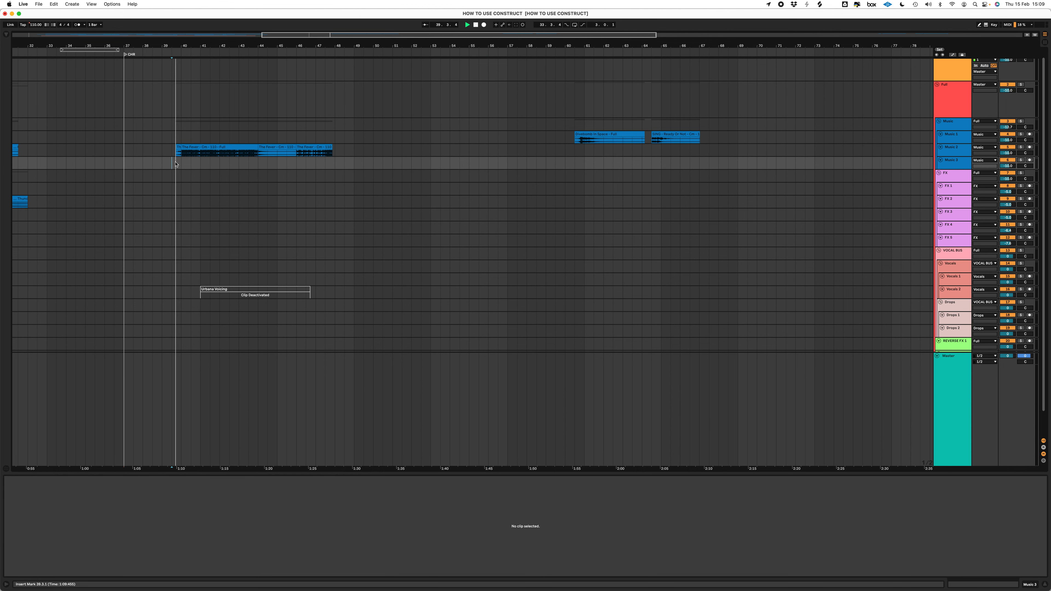
- Delete the leftover section of The Fever after the ending, from about bar 46
key("plus")
key("plus")
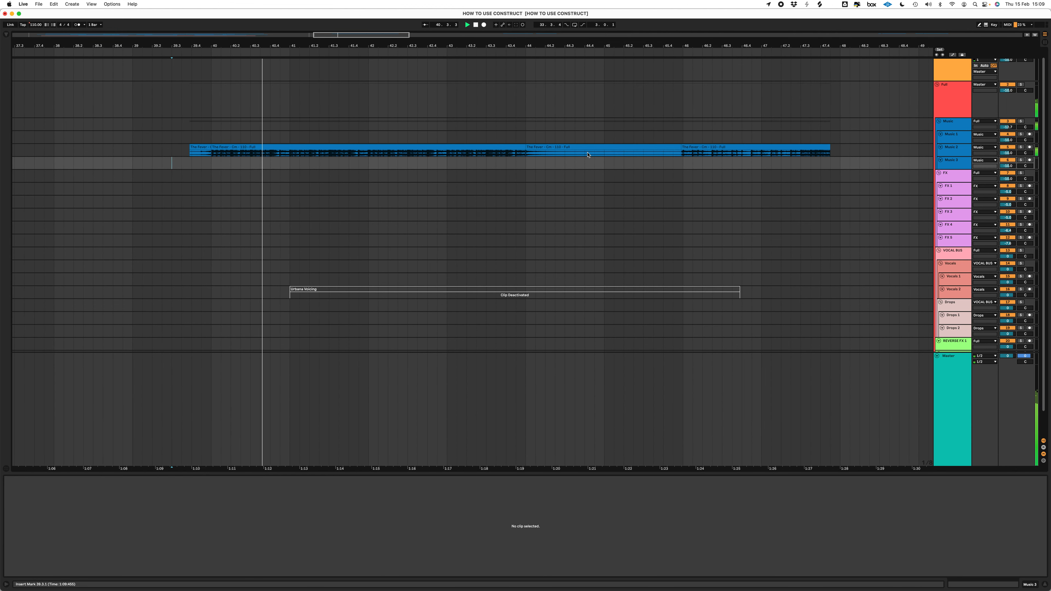
left_click(707, 146)
key("Delete")
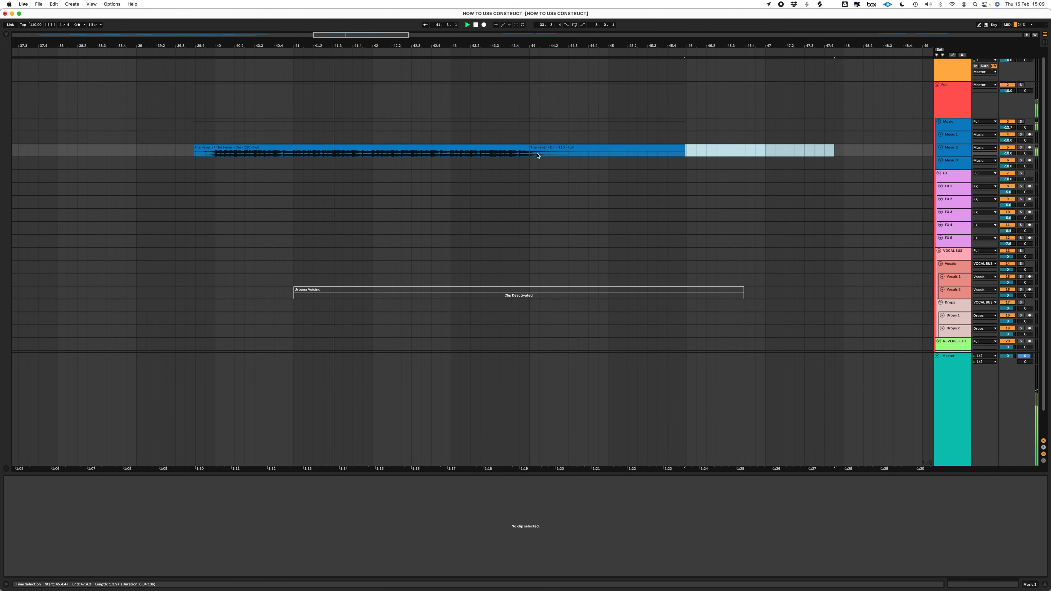
- Reactivate the Urbana Voicing clip on Vocals 2 and move it two beats earlier to 40.3.1
left_click(389, 290)
scroll(390, 291, "down", 1)
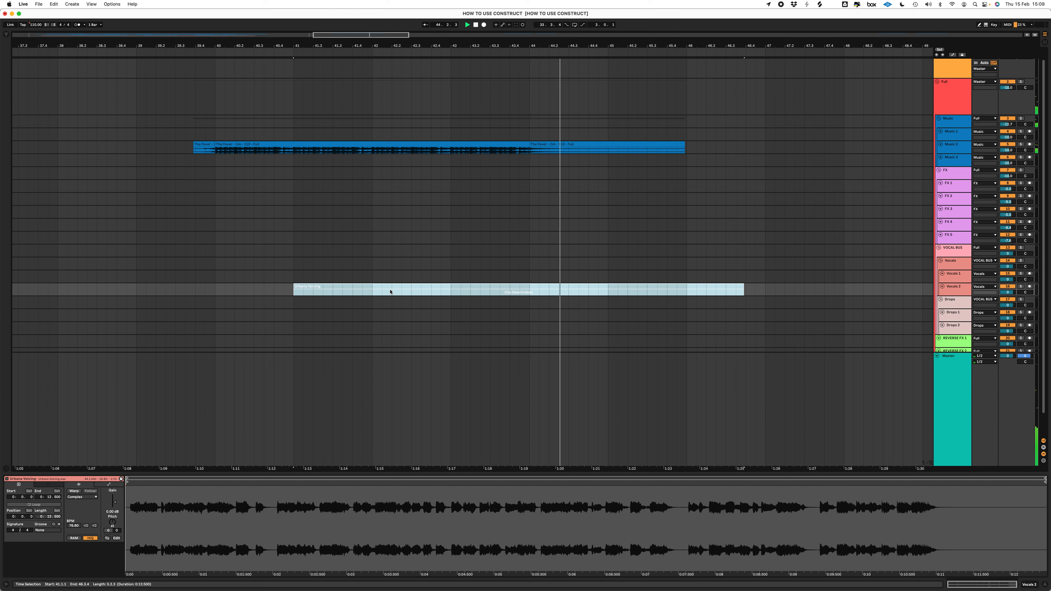
key("0")
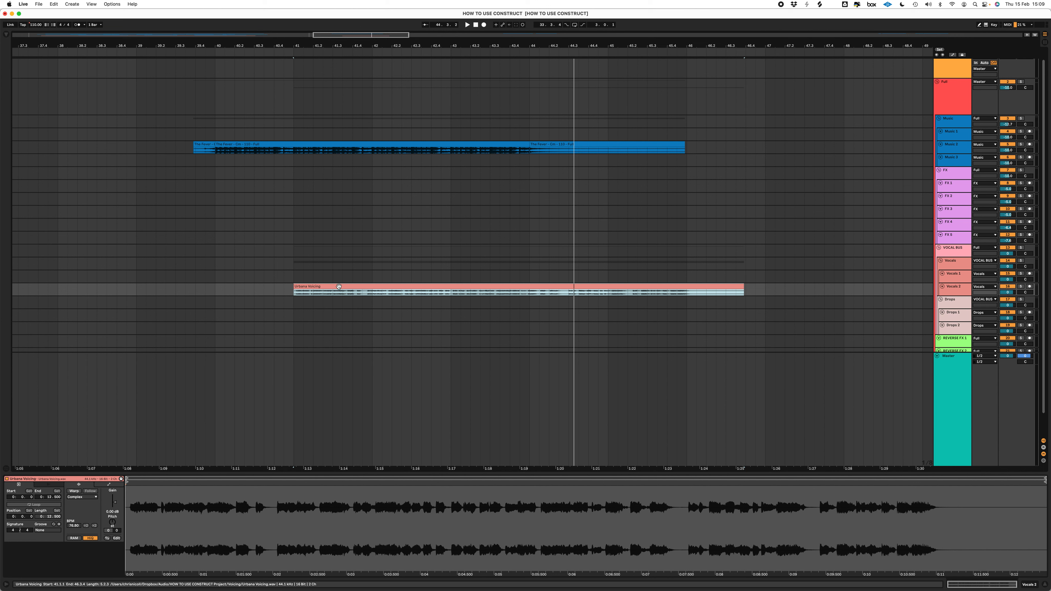
key("Left")
key("Left")
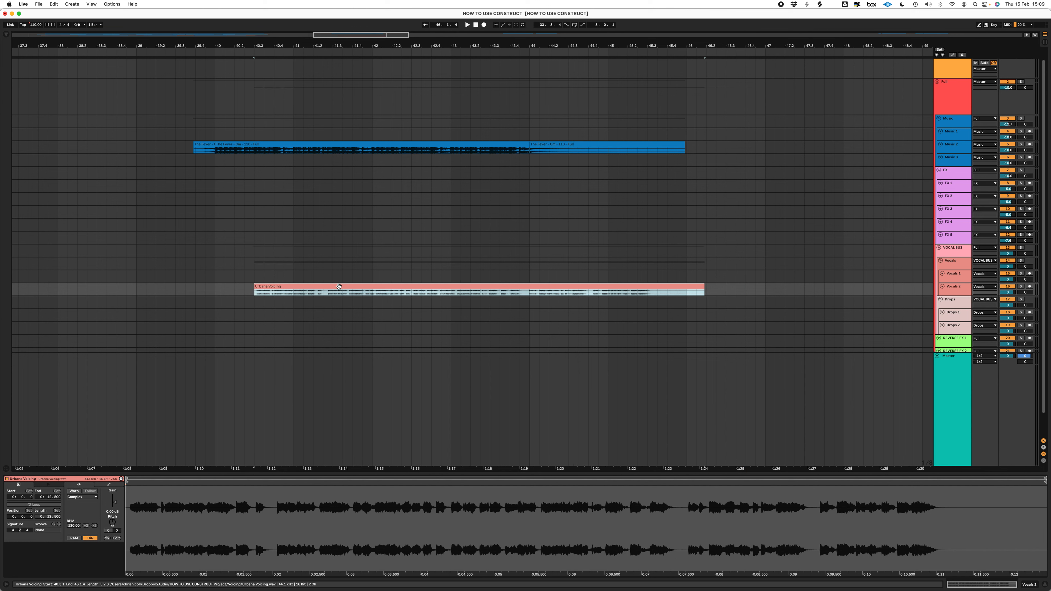
- Extend the start of The Fever's ending on Music 2 back to 43.4.1 and audition it with the voice
left_click(198, 277)
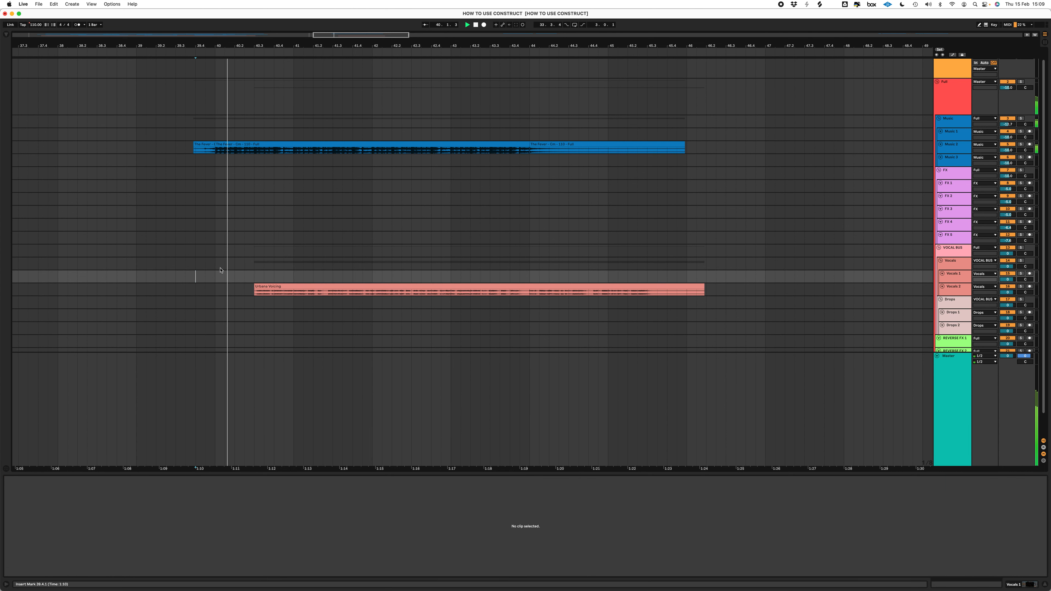
left_click(254, 265)
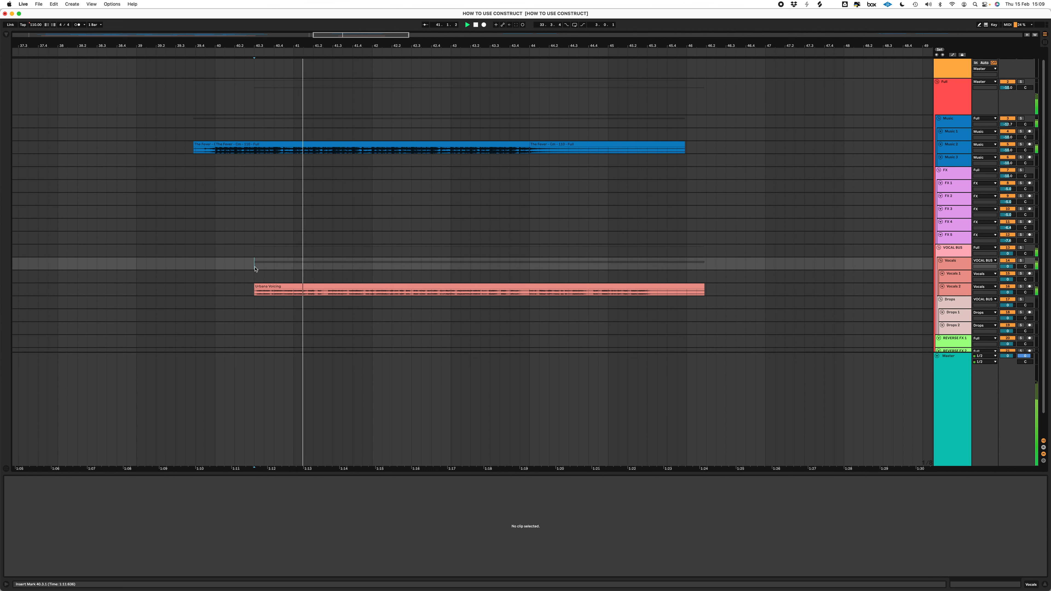
key("minus")
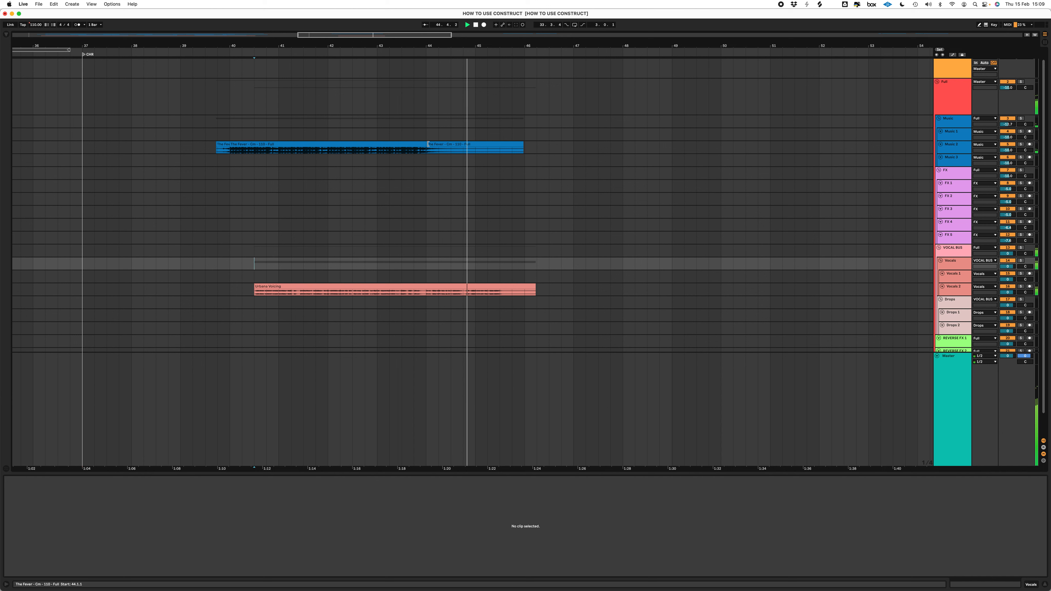
mouse_move(415, 143)
left_mouse_down()
mouse_move(380, 143)
mouse_move(398, 150)
left_mouse_up()
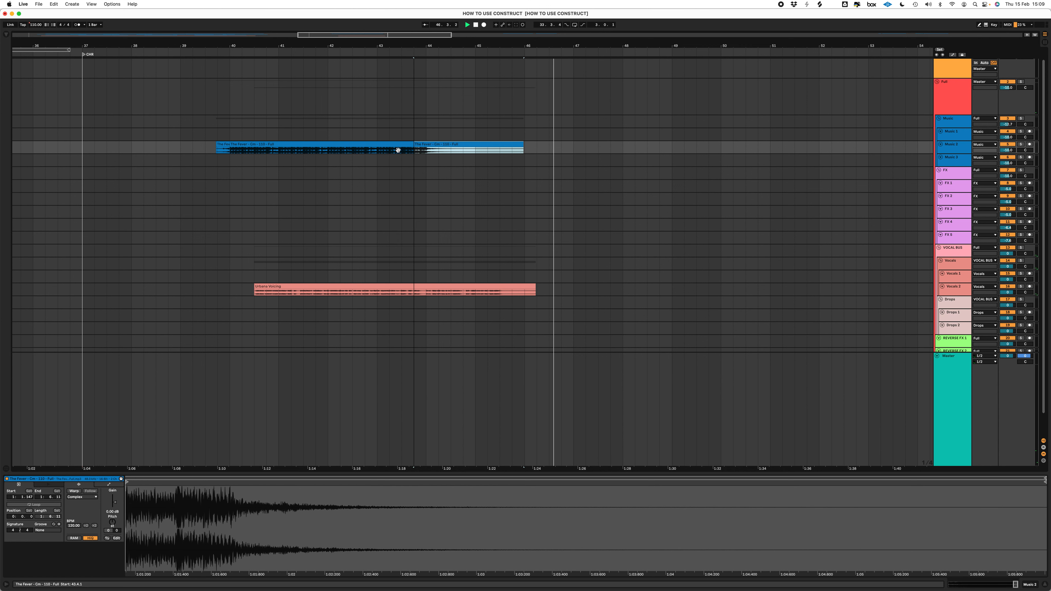
left_click(374, 162)
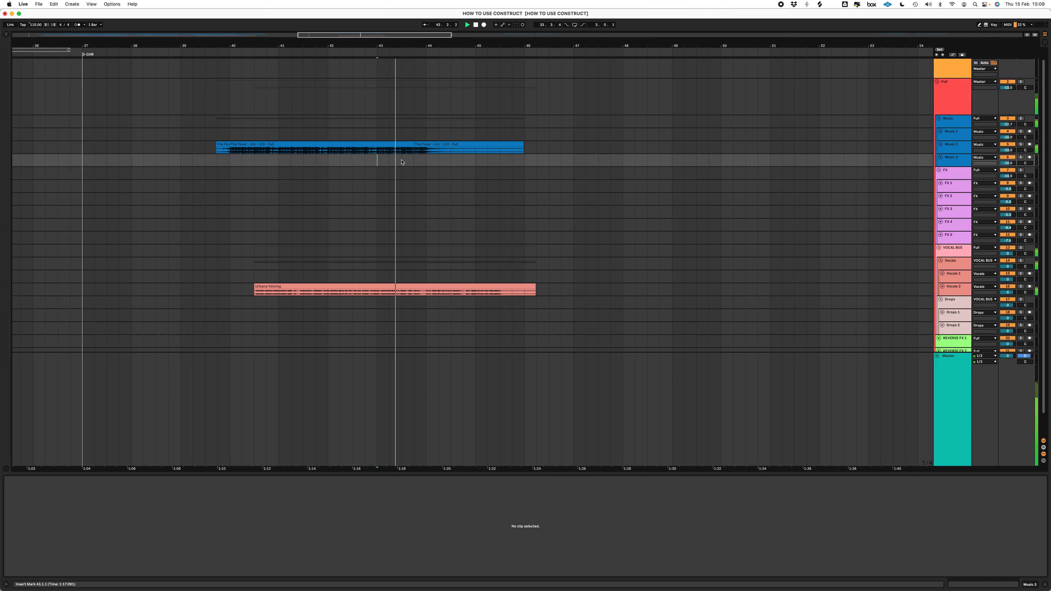
left_click(413, 163)
- Move the Wobble Laser clip on Music 1 from about bar 111 to bar 68, beside Divebomb in Space
key("minus")
key("minus")
key("minus")
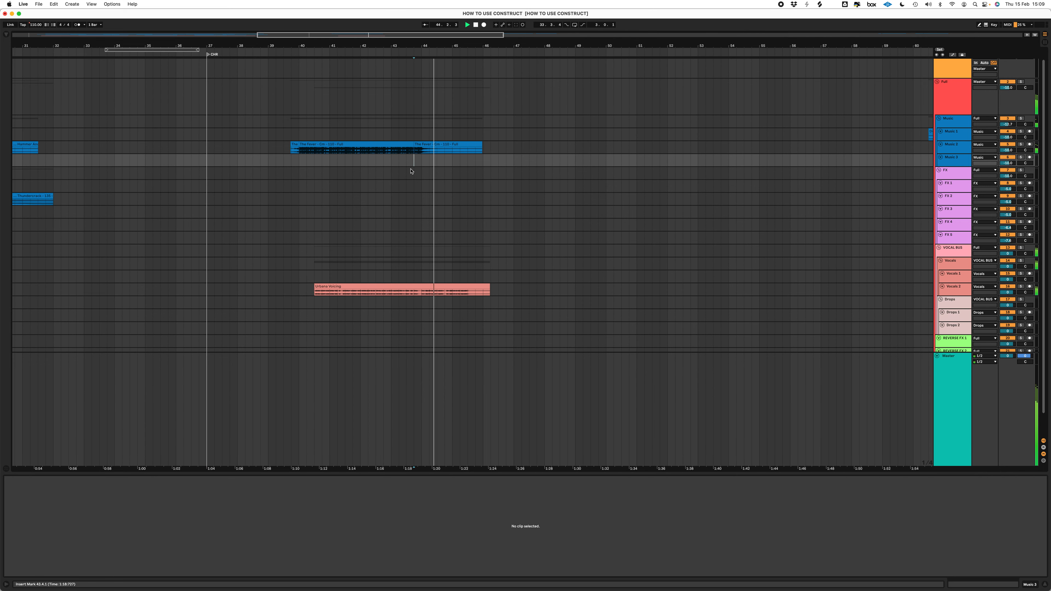
key("minus")
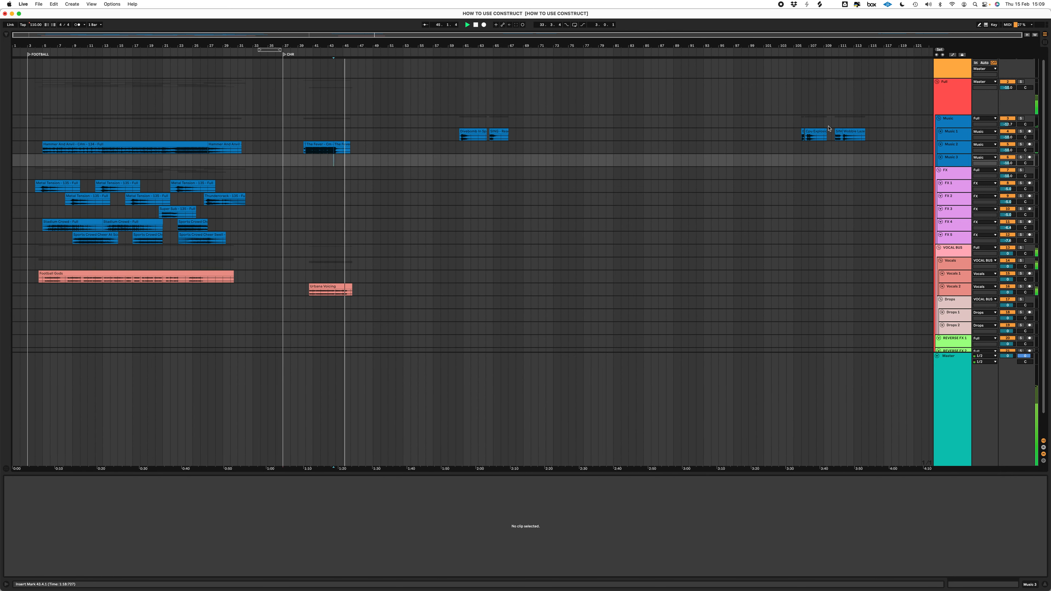
left_click(853, 131)
key("super+x")
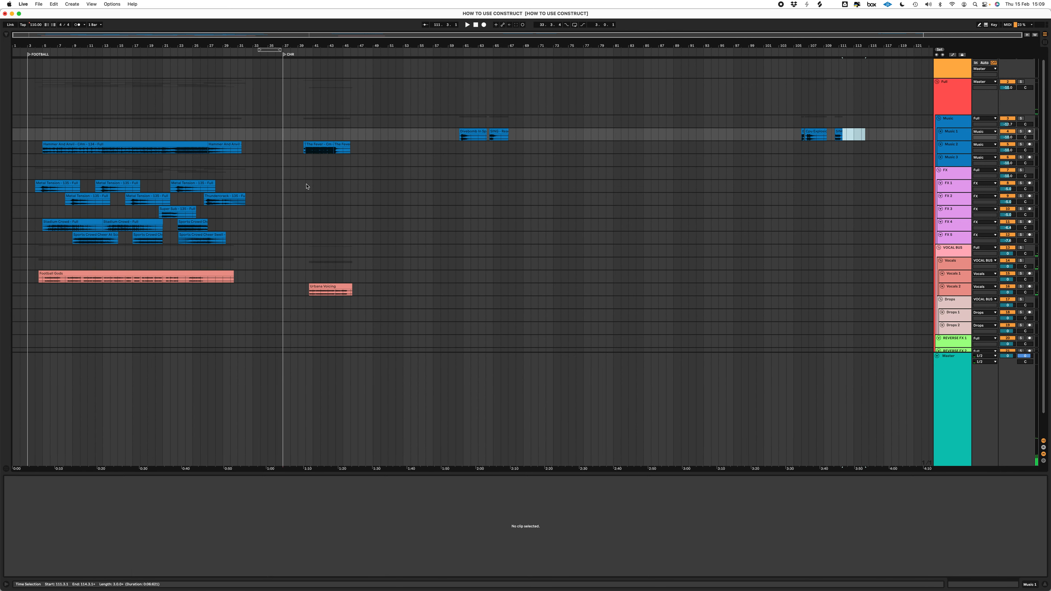
left_click(373, 179)
left_click(495, 131)
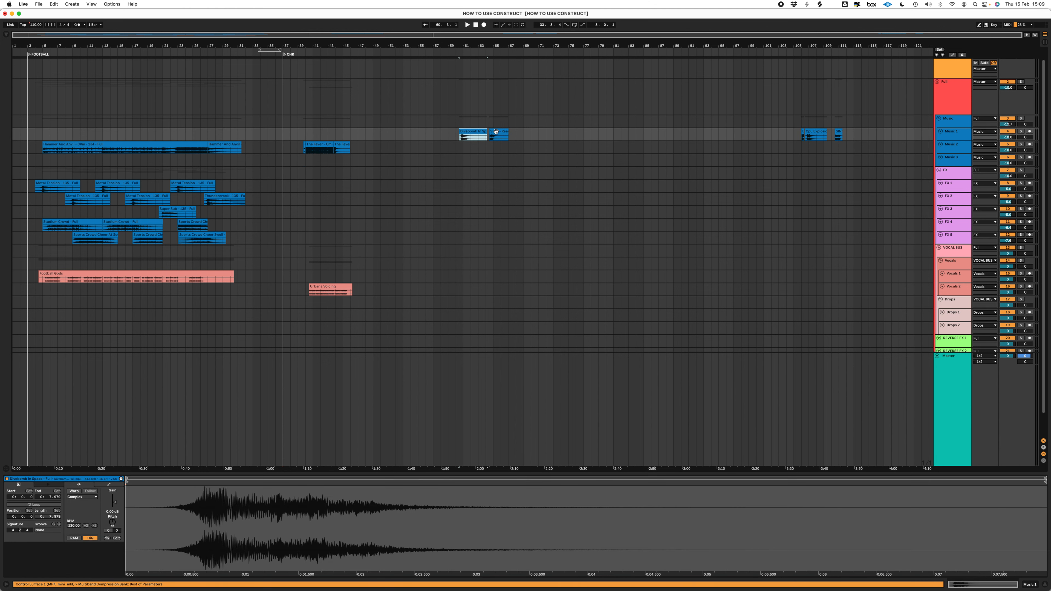
left_click(843, 133)
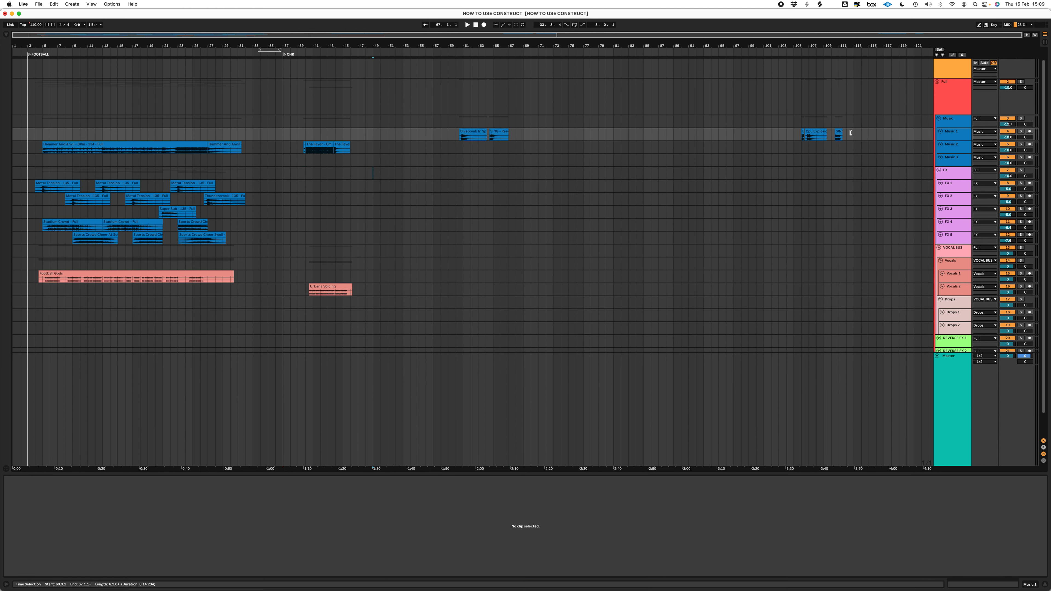
key("super+v")
left_click(517, 137)
key("super+v")
- Move the Cpu Explosion clip on Music 1 from about bar 106 to bar 72, after Wobble Laser
left_click(813, 132)
key("super+x")
left_click(547, 136)
key("super+v")
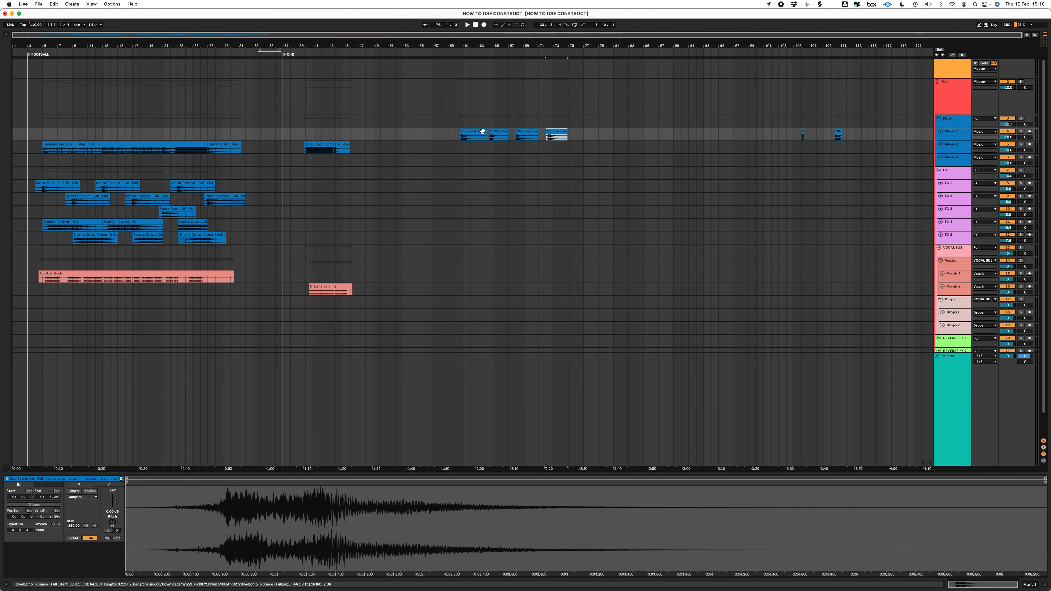
- Set the clip right after Divebomb in Space aside at bar 95 and put the short Electric Scribbles clip in its place at bar 65
left_click(498, 131)
key("super+x")
left_click(720, 135)
key("super+v")
left_click(802, 132)
key("super+x")
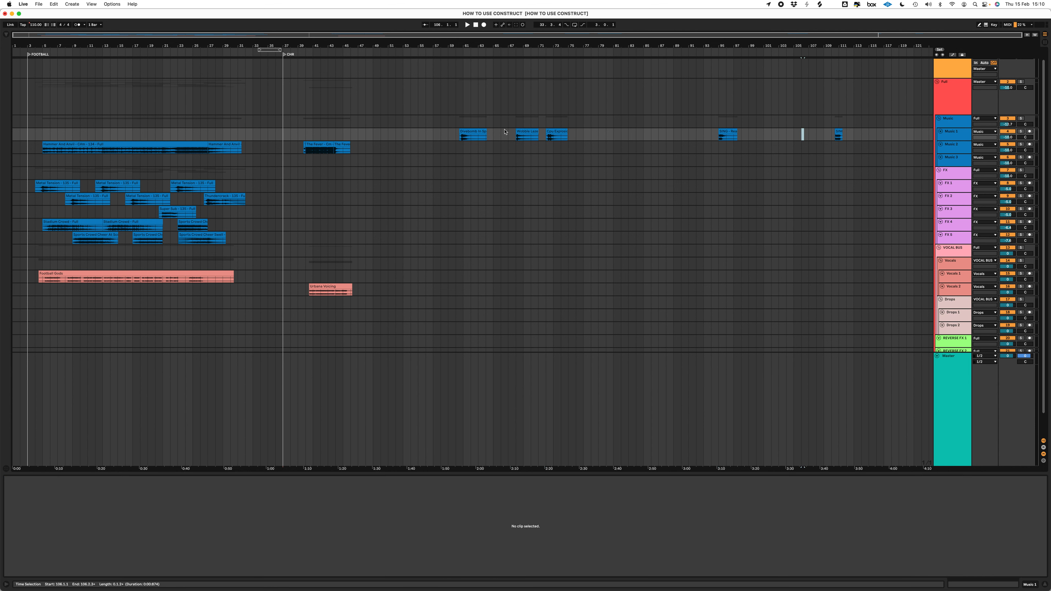
- Move the four effect clips between bars 58 and 79 on Music 1 to FX 2, pasting the range at bar 41
left_click_drag(444, 136, 605, 140)
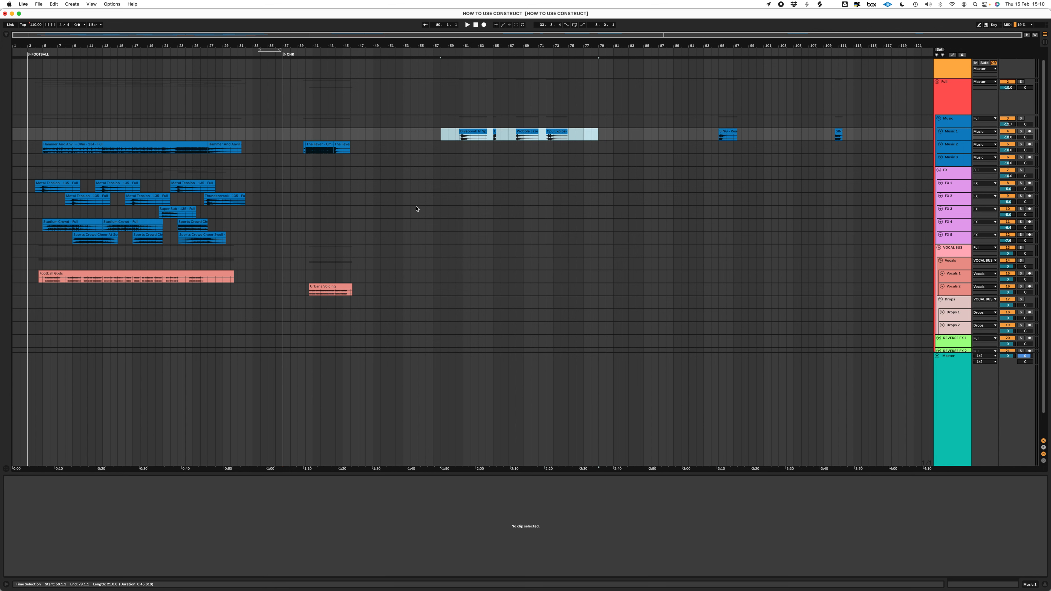
key("super+x")
left_click(312, 200)
key("super+v")
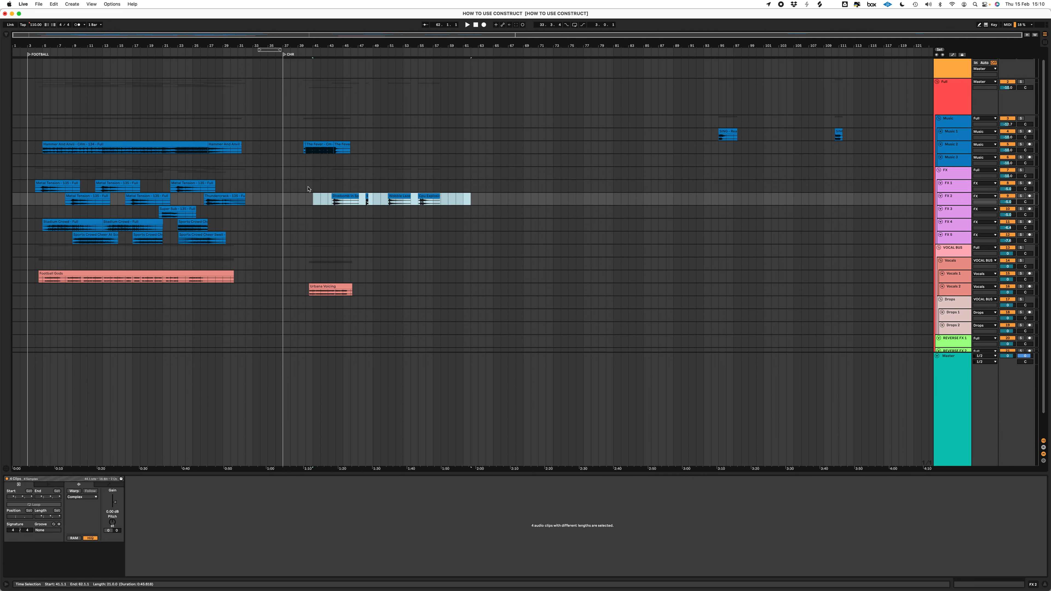
- Move the short Electric Scribbles clip on FX 2 from bar 48 to 39.3.1, before The Fever
left_click(307, 189)
key("plus")
key("plus")
key("plus")
scroll(352, 189, "left", 4)
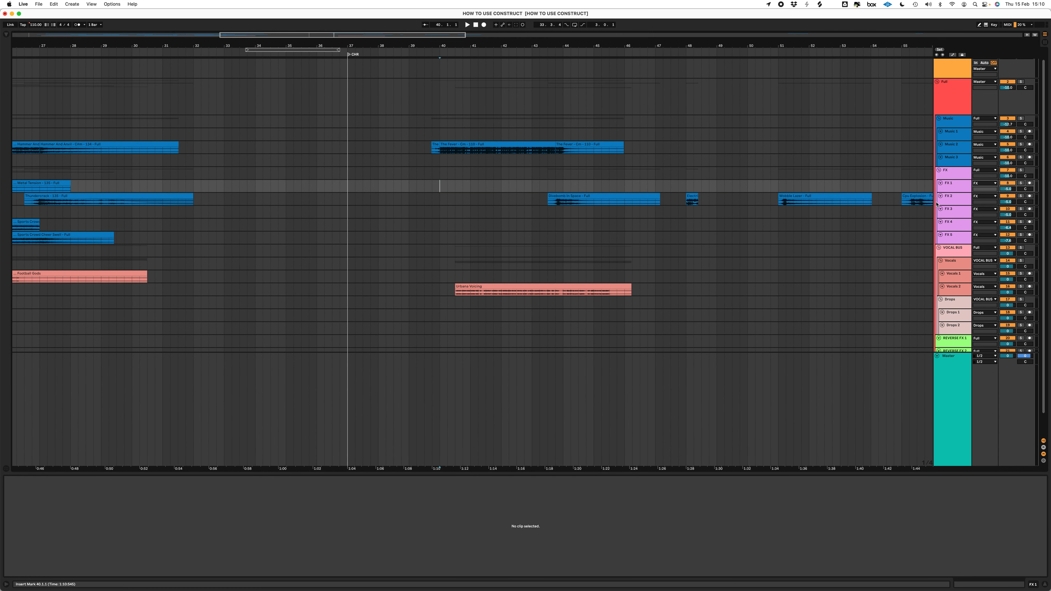
left_click(693, 197)
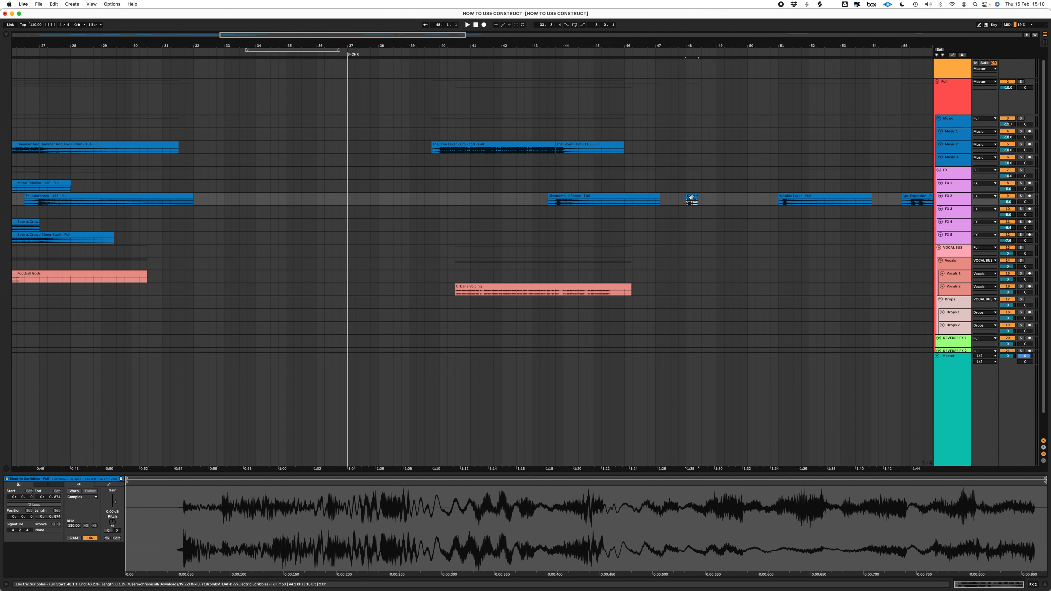
key("plus")
key("plus")
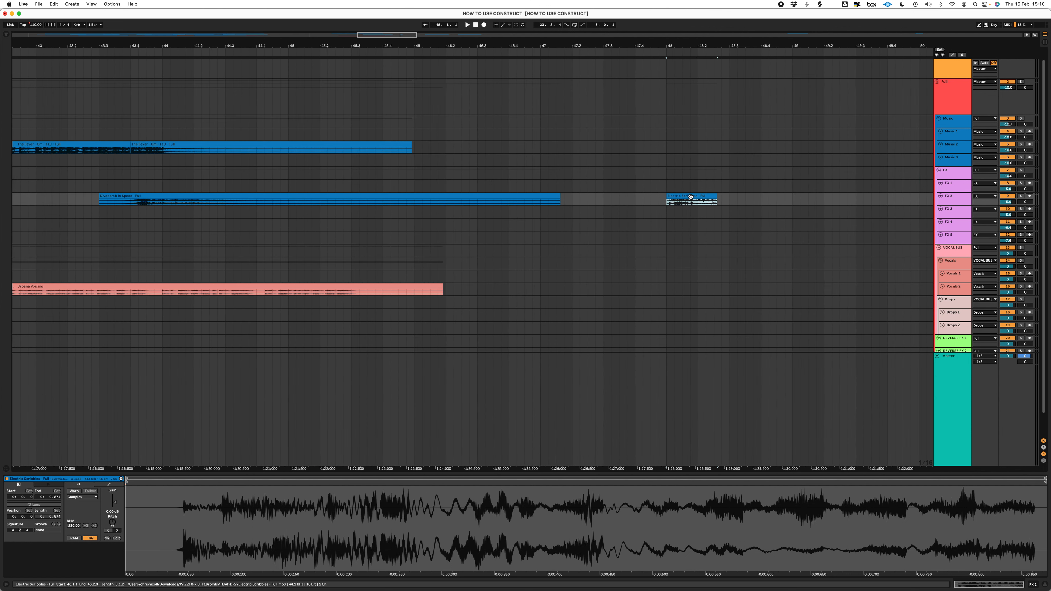
key("minus")
key("minus")
key("Delete")
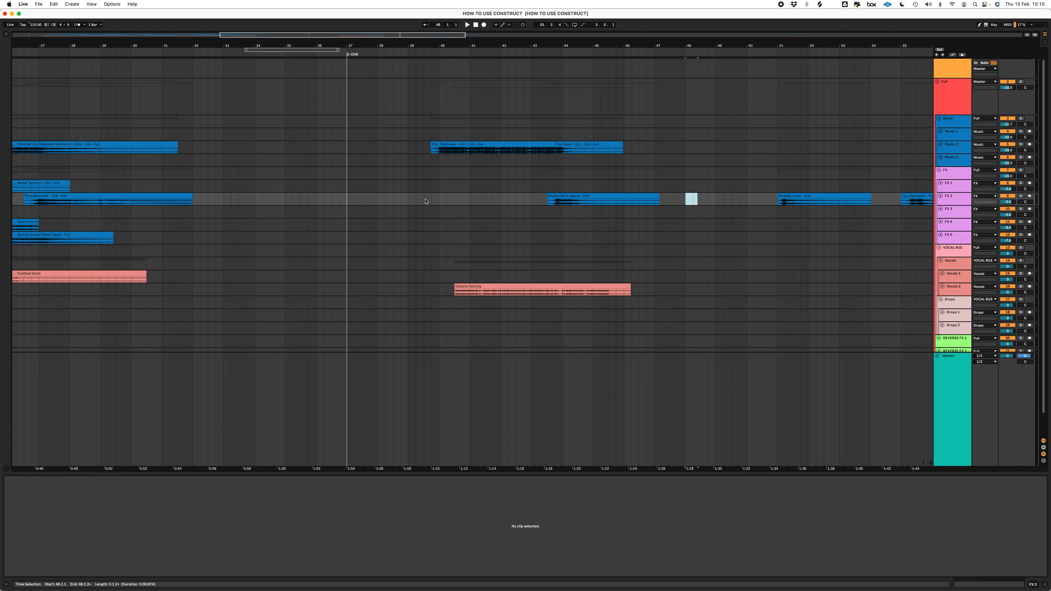
left_click(426, 202)
key("super+v")
key("plus")
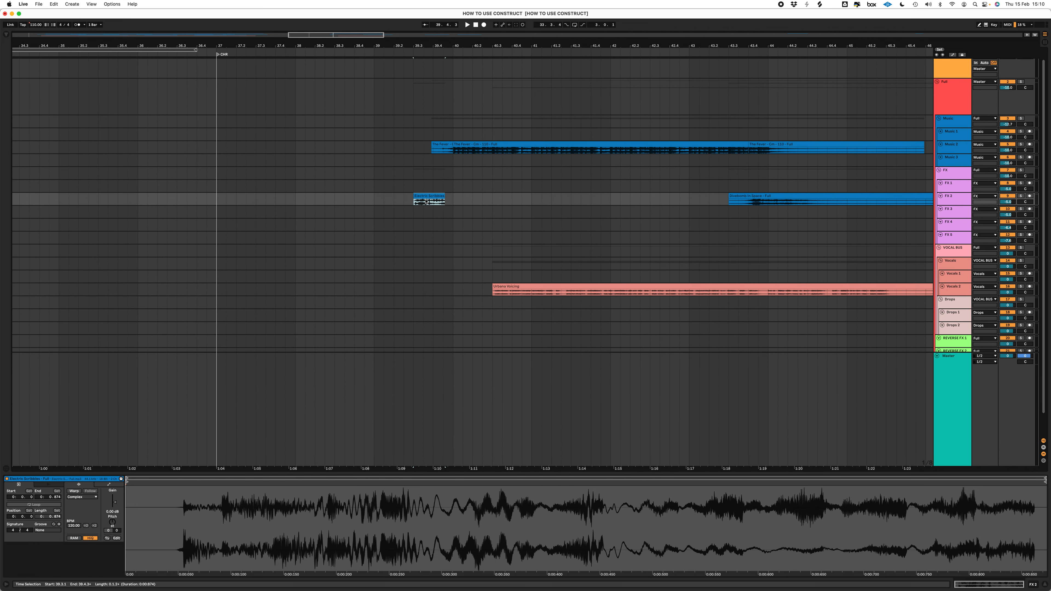
- Shift Electric Scribbles so it ends at bar 40 and play the intro from just before it
left_click(418, 185)
key("space")
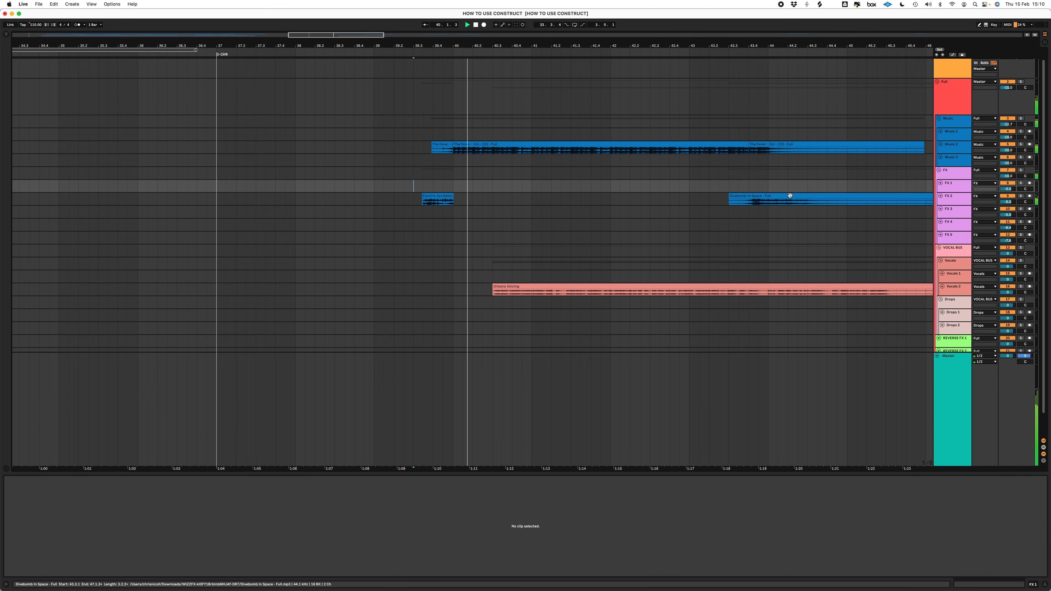
key("space")
- Move the Cpu Explosion clip from bar 55 on FX 2 to FX 3 just before The Fever's start and play it
left_click(788, 197)
key("minus")
scroll(789, 198, "right", 5)
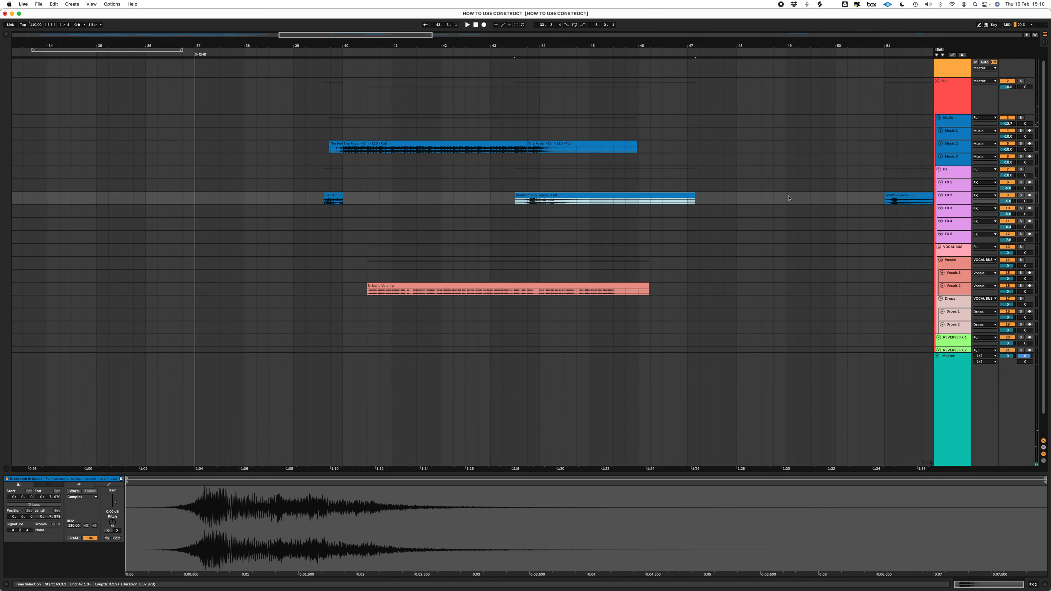
scroll(789, 198, "right", 2)
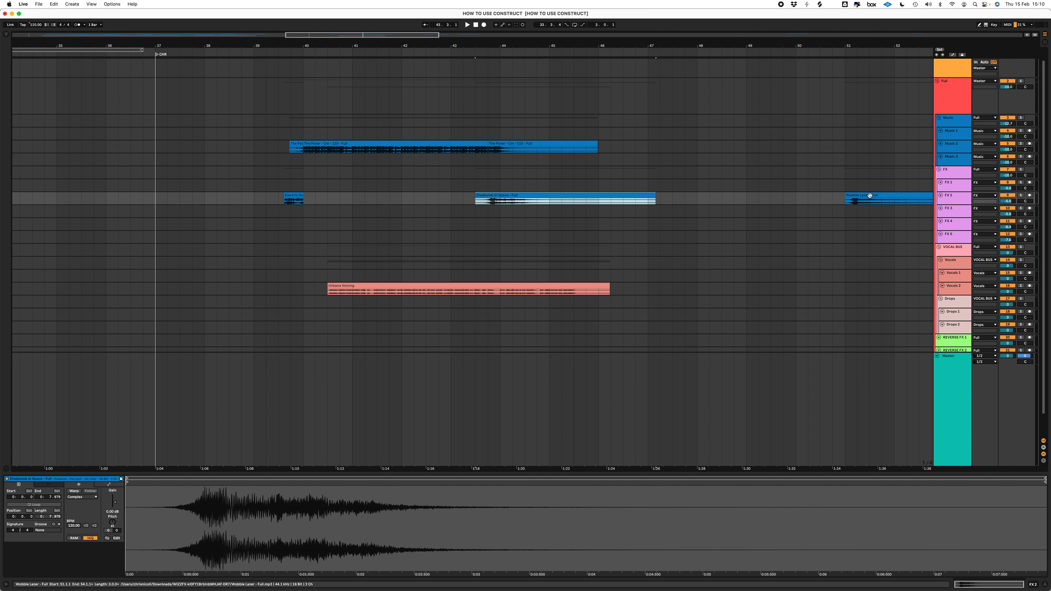
scroll(869, 195, "right", 3)
key("minus")
left_click_drag(758, 195, 276, 213)
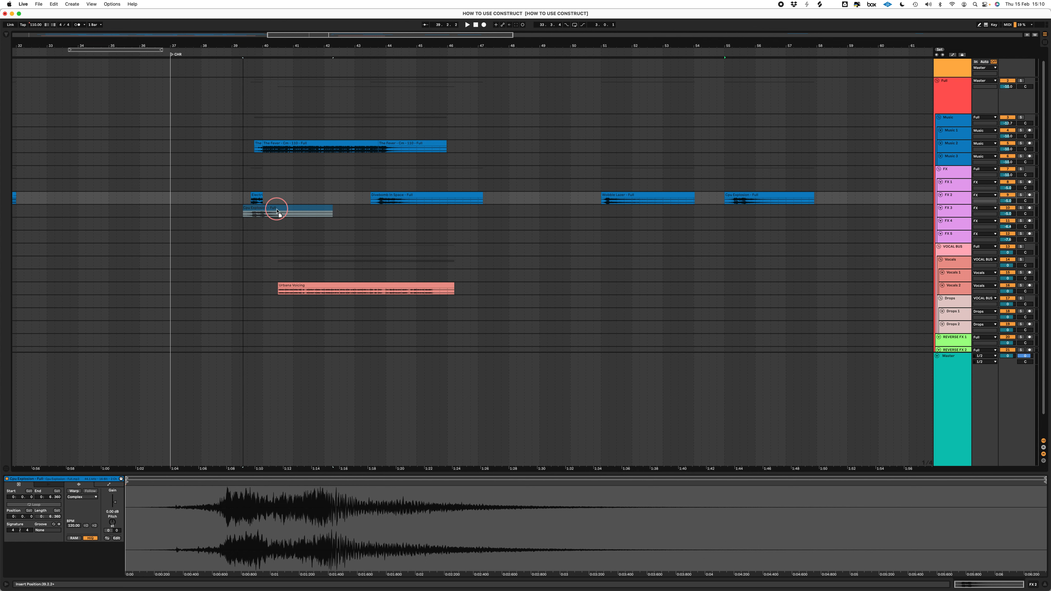
left_click_drag(277, 212, 276, 209)
key("space")
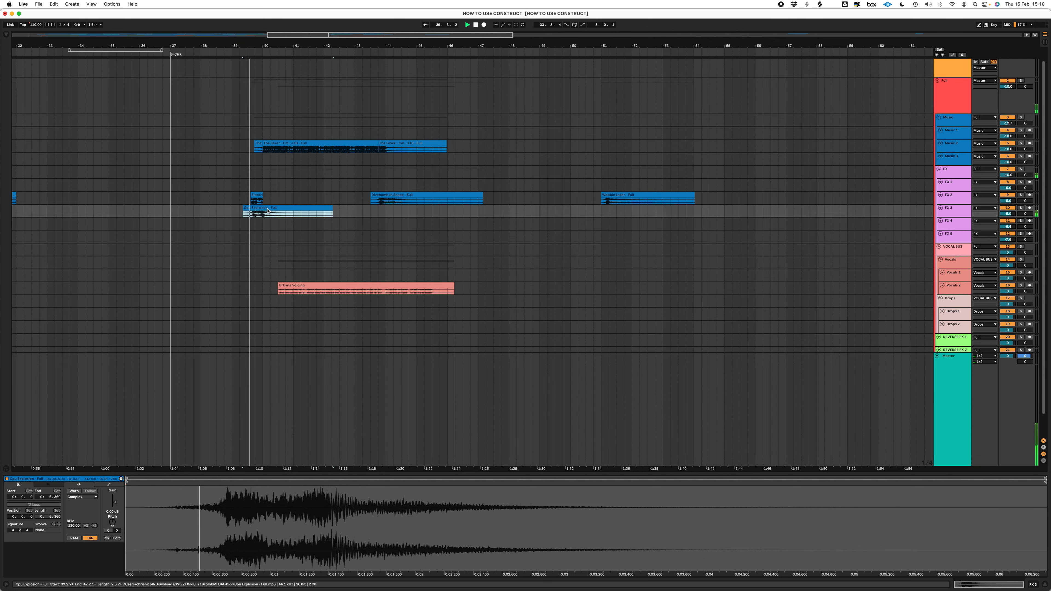
- Delete the quiet lead-in of Cpu Explosion on FX 3 so the clip starts together with The Fever
scroll(267, 211, "down", 1)
mouse_move(252, 210)
left_mouse_down()
mouse_move(221, 212)
mouse_move(244, 210)
left_mouse_up()
key("Delete")
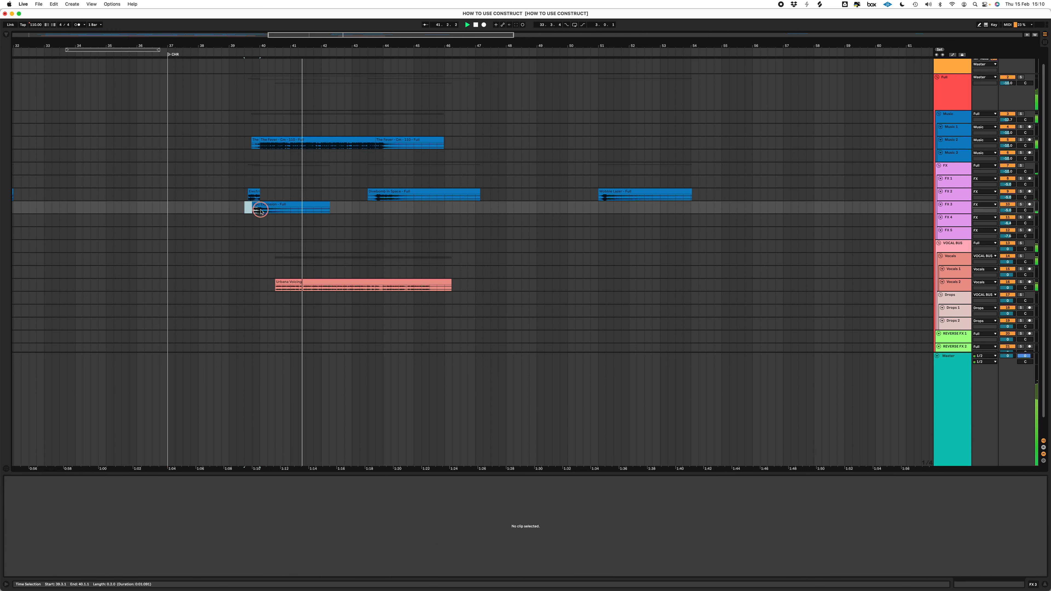
left_click(259, 209)
- Move Divebomb in Space on FX 2 to about half a beat before The Fever's ending and play from 43.4.1
left_click(374, 196)
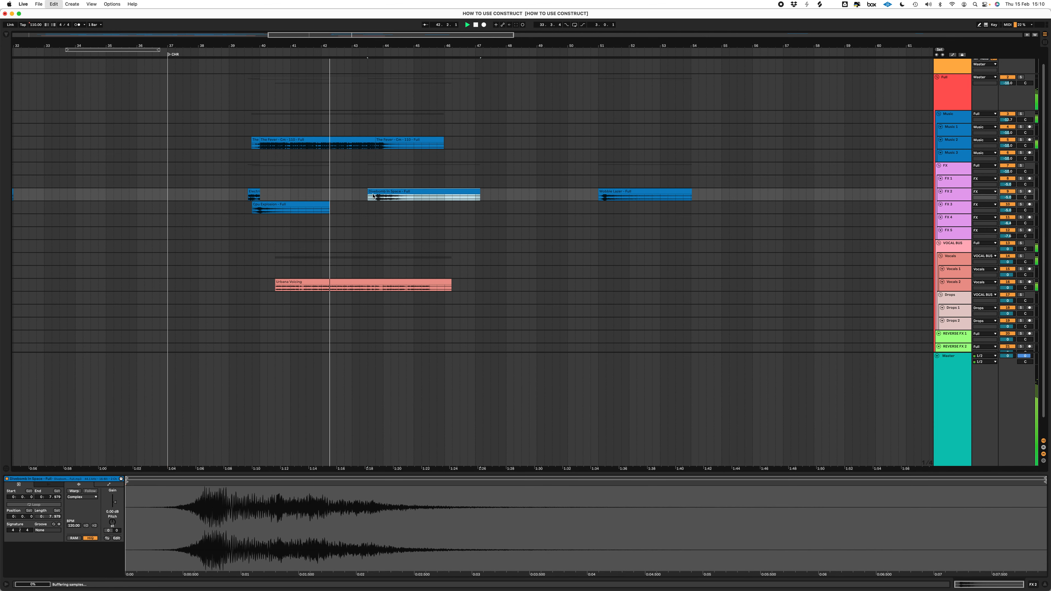
left_click_drag(373, 195, 382, 195)
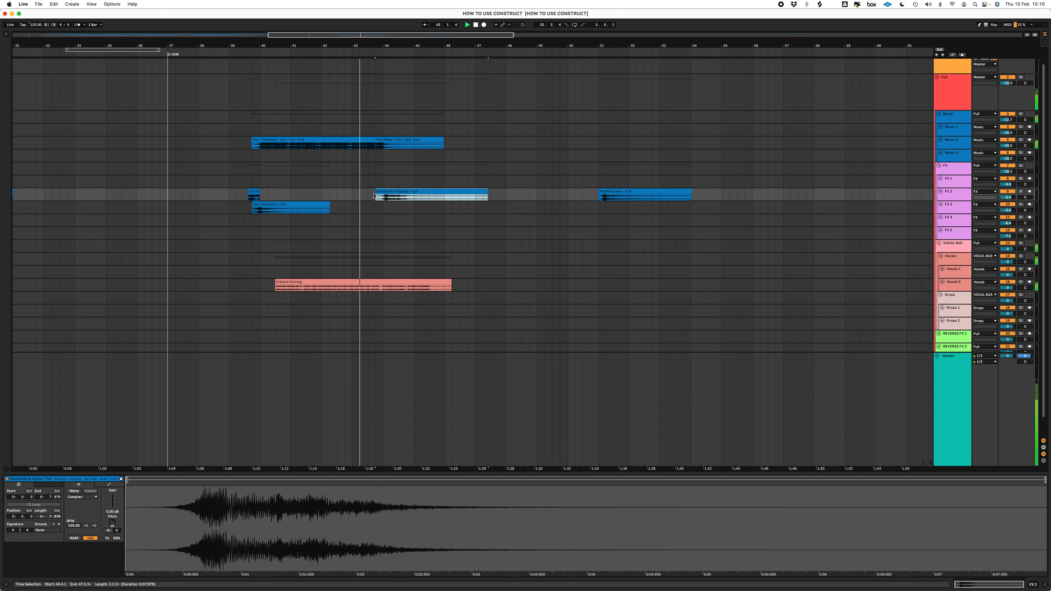
key("z")
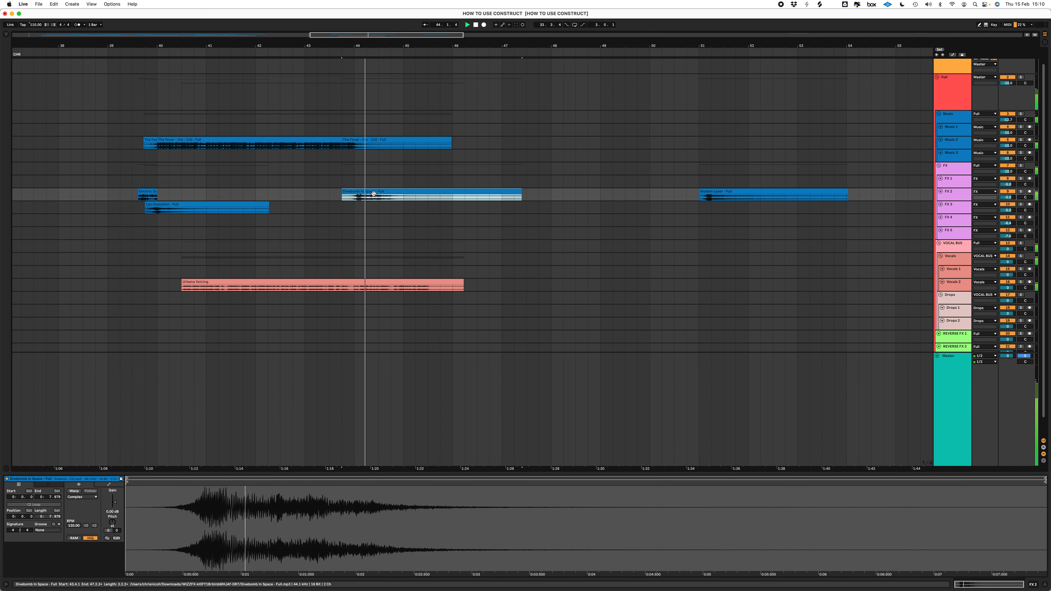
left_click_drag(345, 195, 350, 195)
key("space")
left_click(61, 207)
key("space")
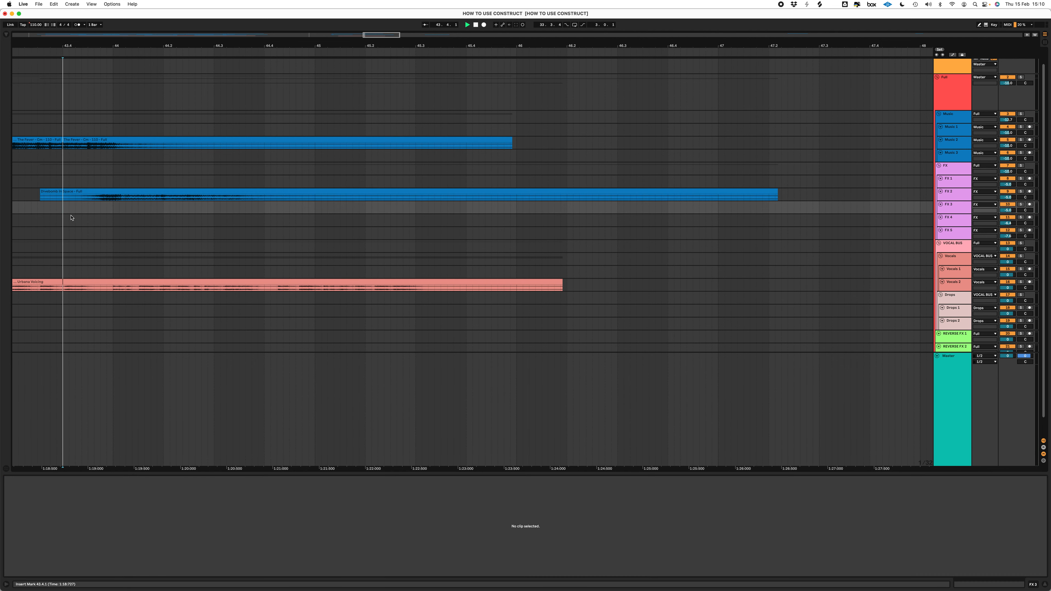
- Delete the Wobble Laser clip at bar 51 on FX 2 and play the second piece from just before the bed
key("minus")
key("minus")
key("minus")
key("minus")
key("minus")
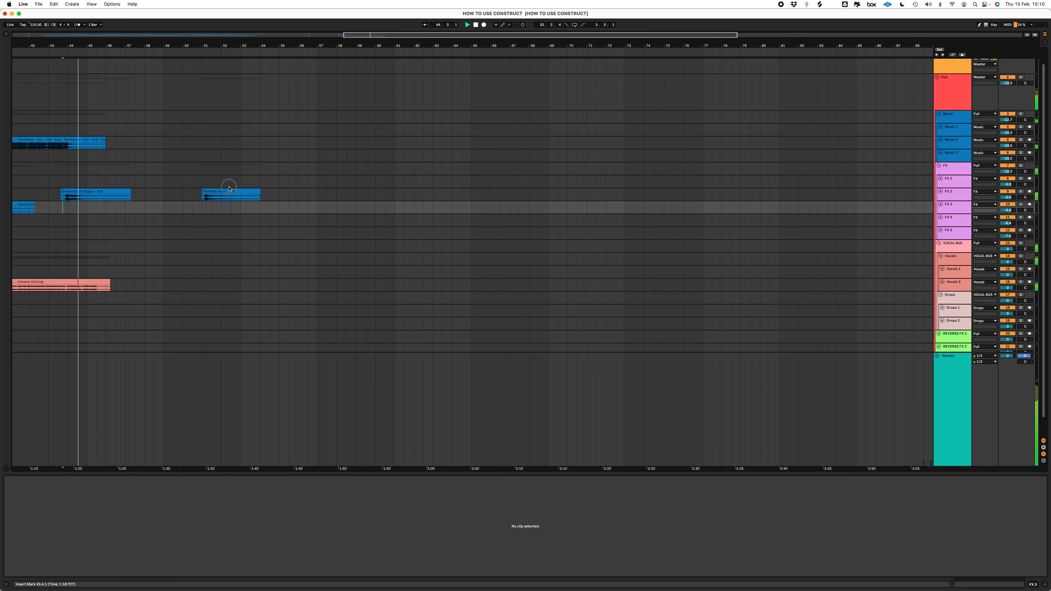
left_click(230, 186)
left_click(230, 189)
key("Delete")
scroll(392, 239, "left", 10)
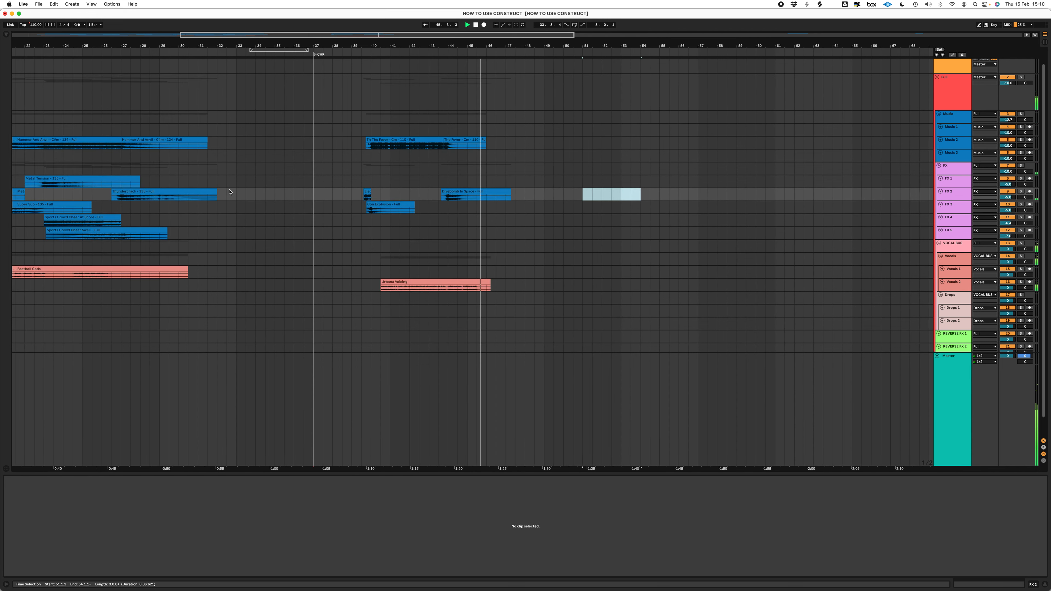
left_click(532, 224)
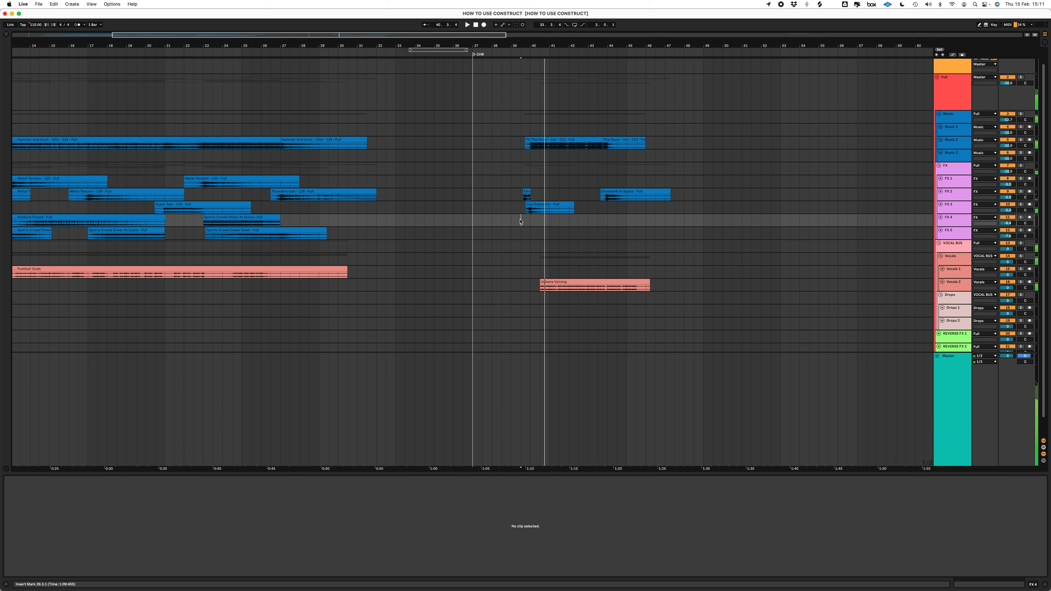
key("minus")
key("minus")
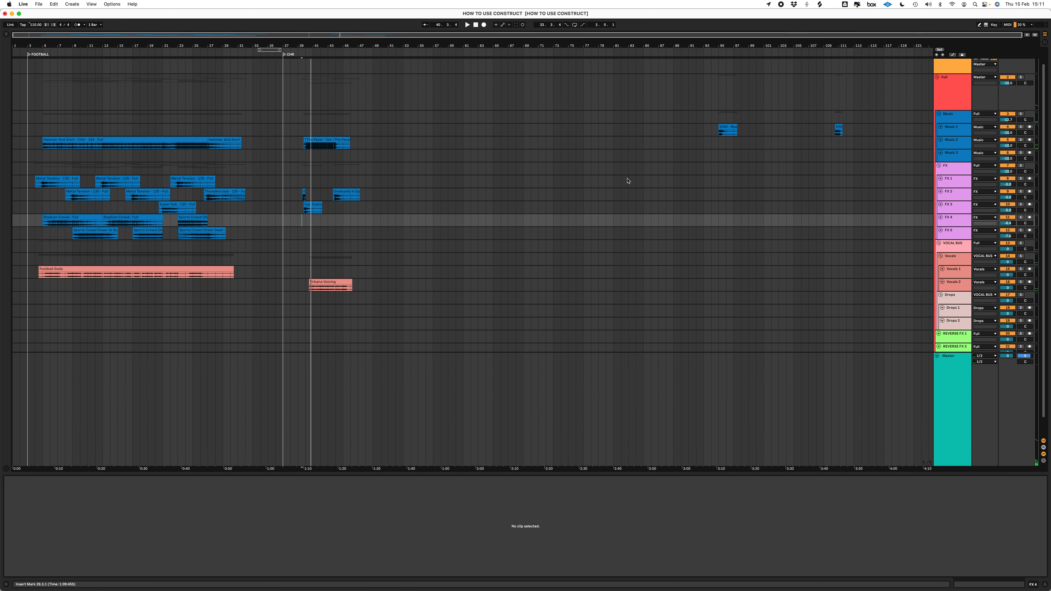
left_click(726, 126)
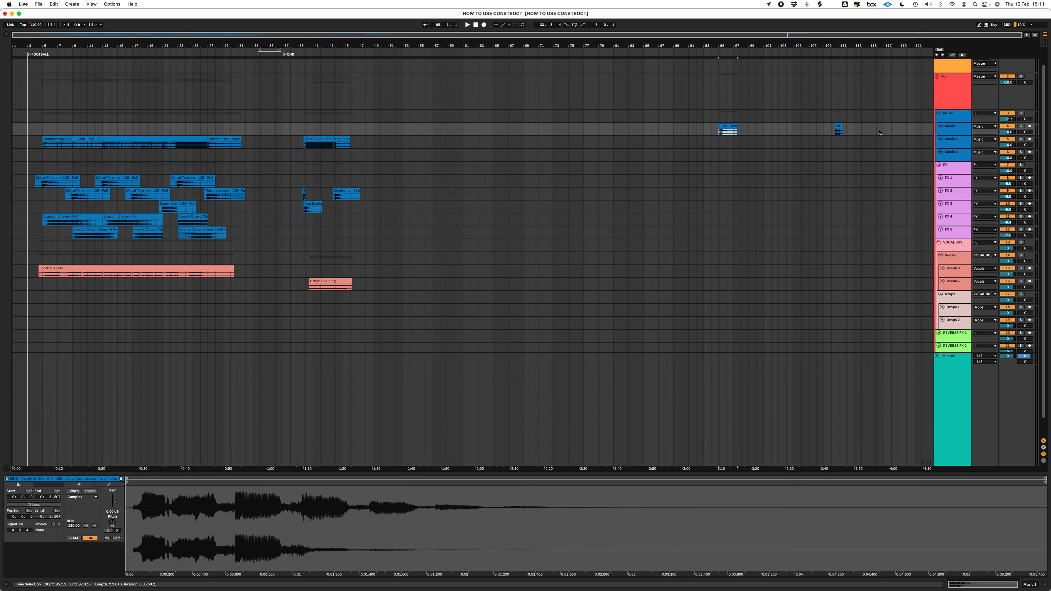
left_click(877, 131, "shift")
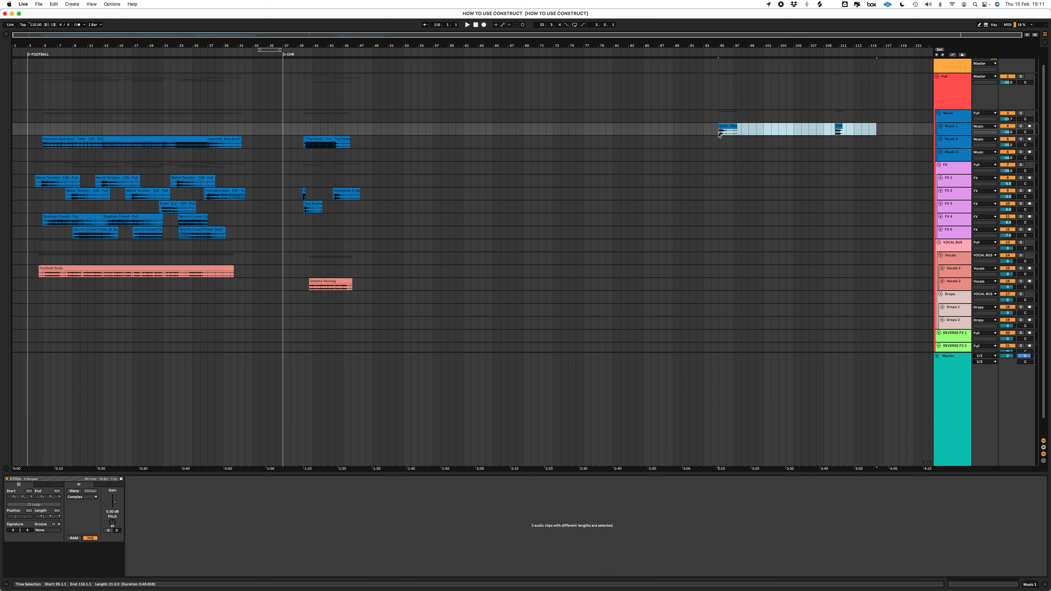
left_click_drag(478, 216, 305, 311)
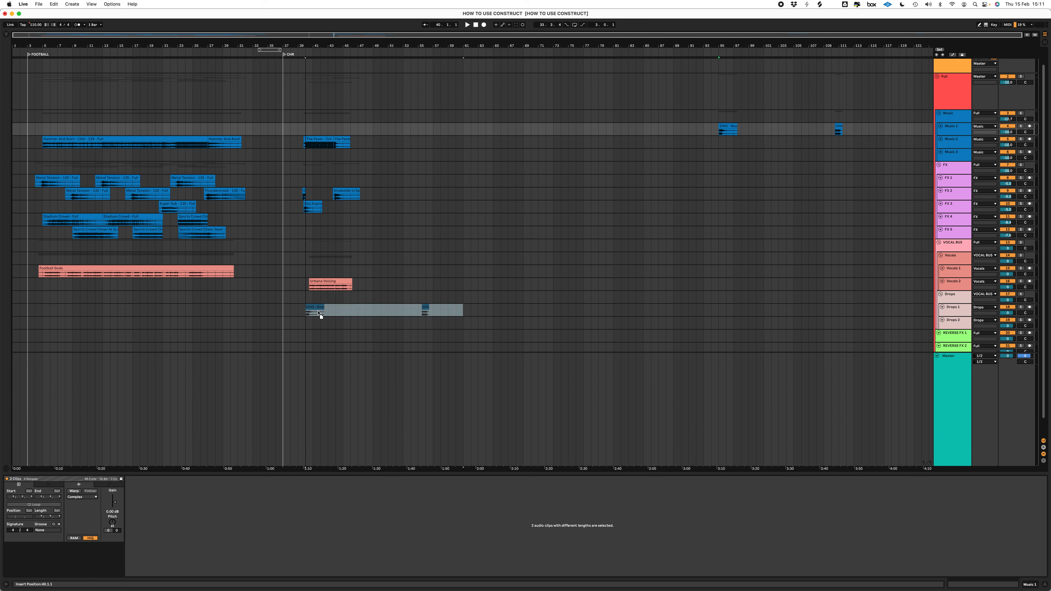
key("Escape")
left_click(394, 287)
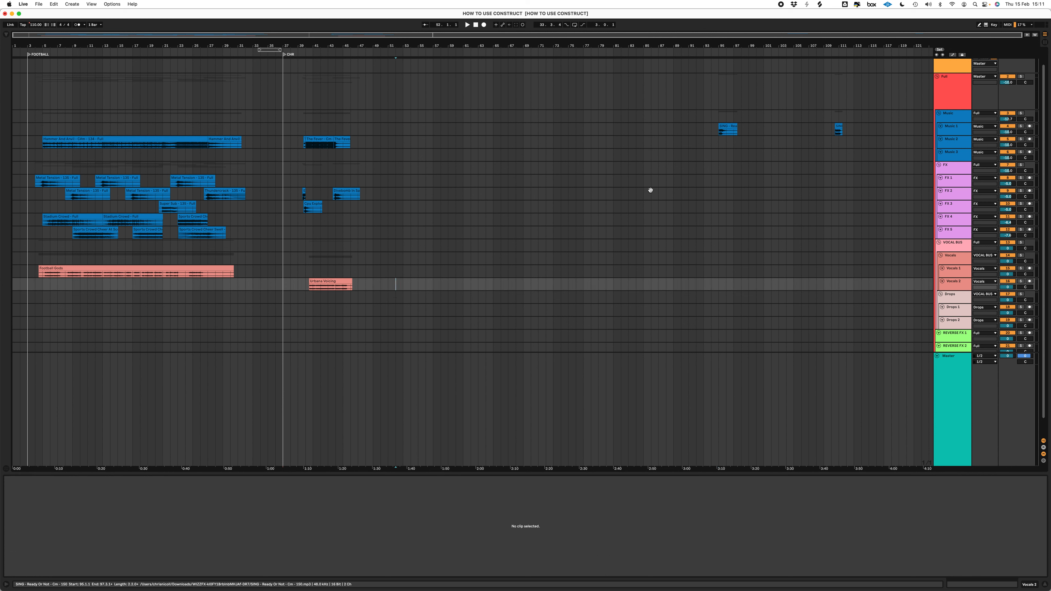
- Move the Ready Or Not clip from Music 1 to Drops 1 and Right Here Right Now to Drops 2, both at bar 40
left_click(728, 126)
key("super+x")
left_click(306, 311)
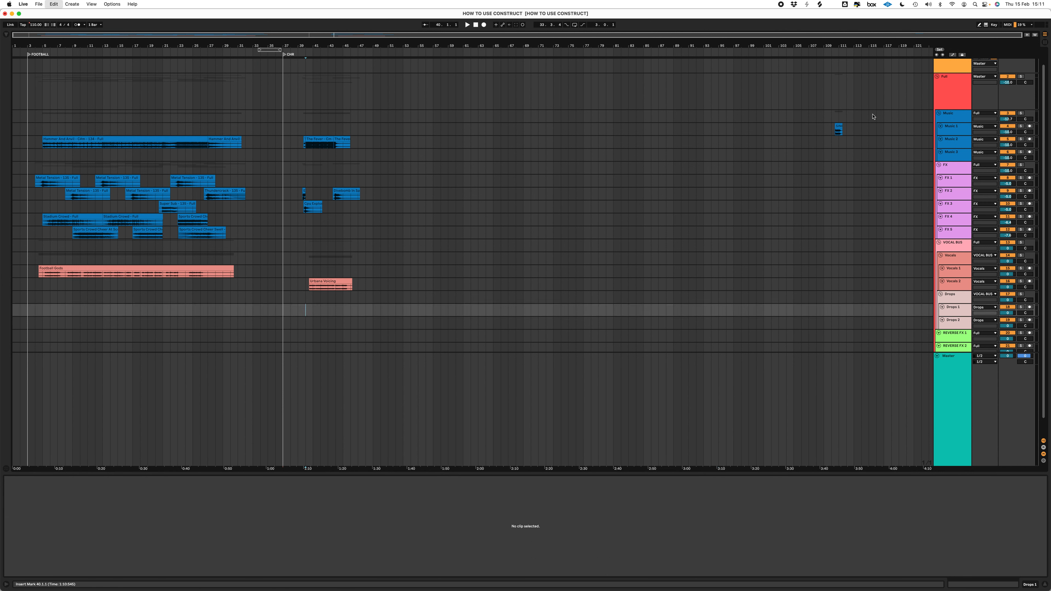
key("super+v")
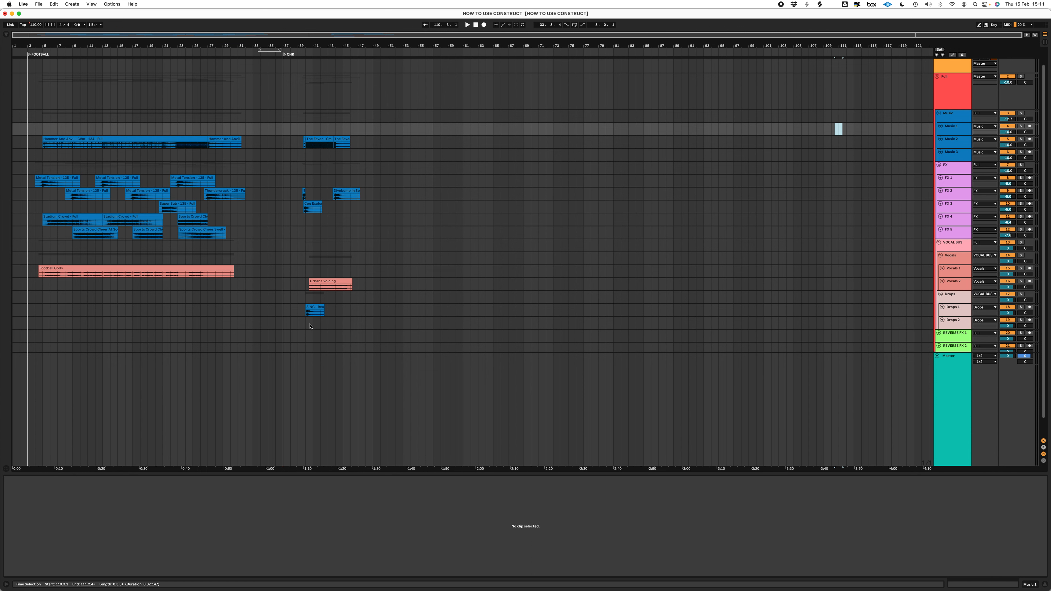
left_click(308, 325)
key("super+v")
left_click(305, 296)
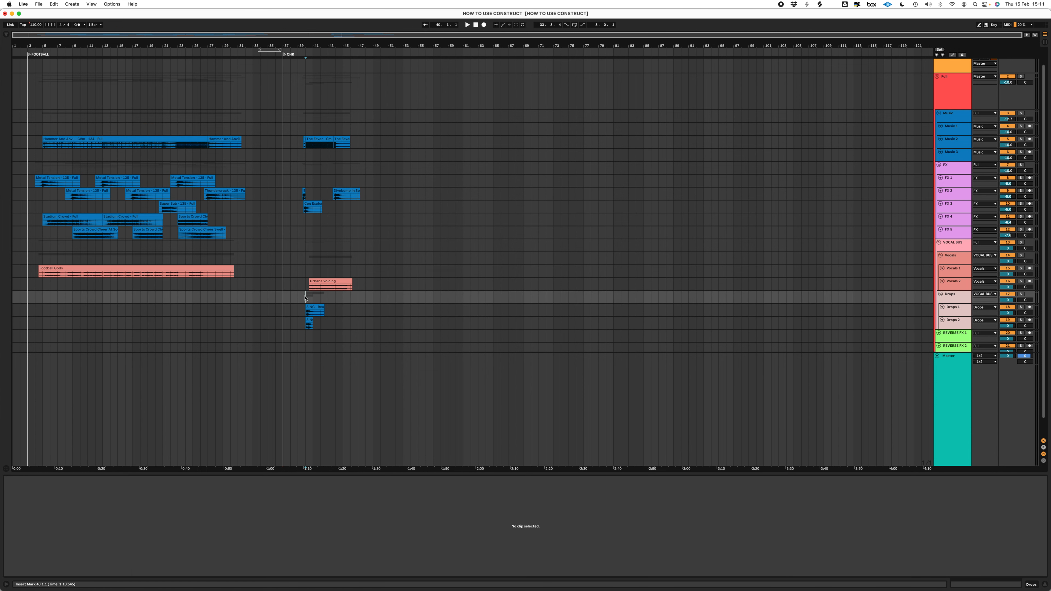
- Warp the Ready Or Not clip on Drops 1 with its original tempo set to 150 BPM
scroll(305, 296, "up", 5)
scroll(305, 296, "up", 5)
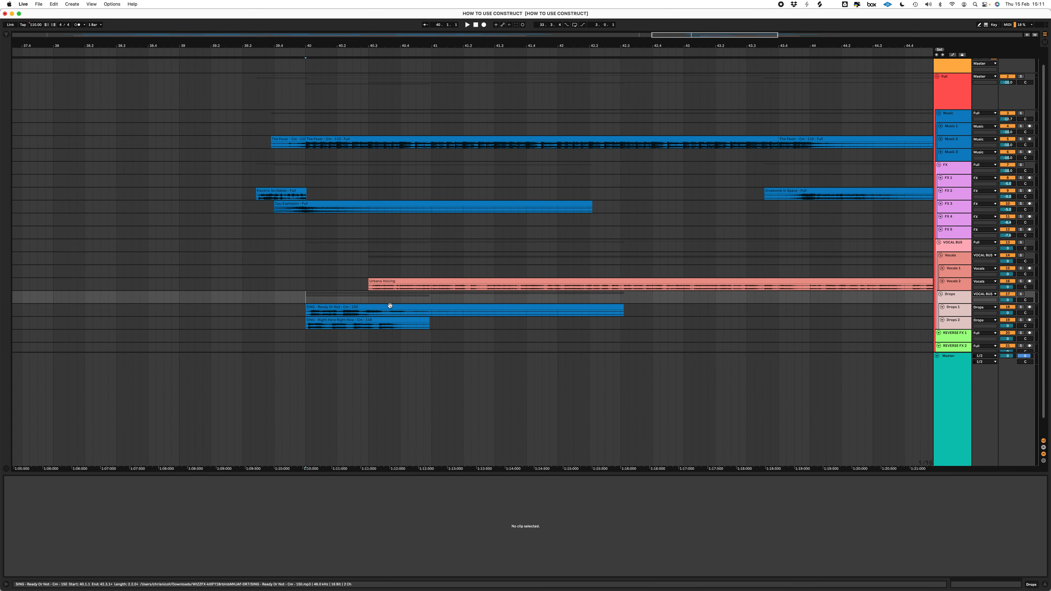
left_click(390, 305)
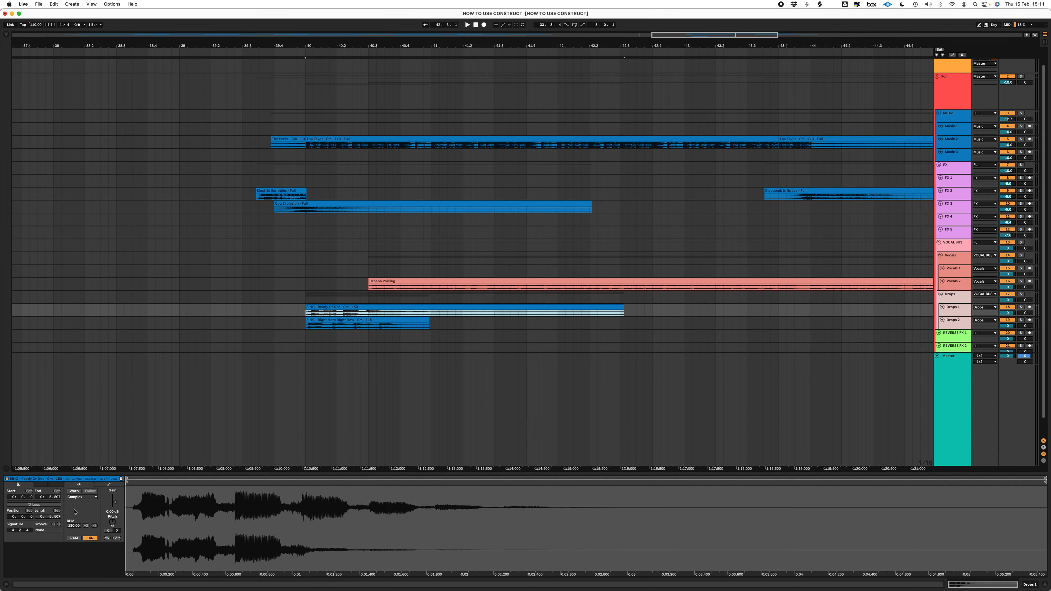
left_click(74, 491)
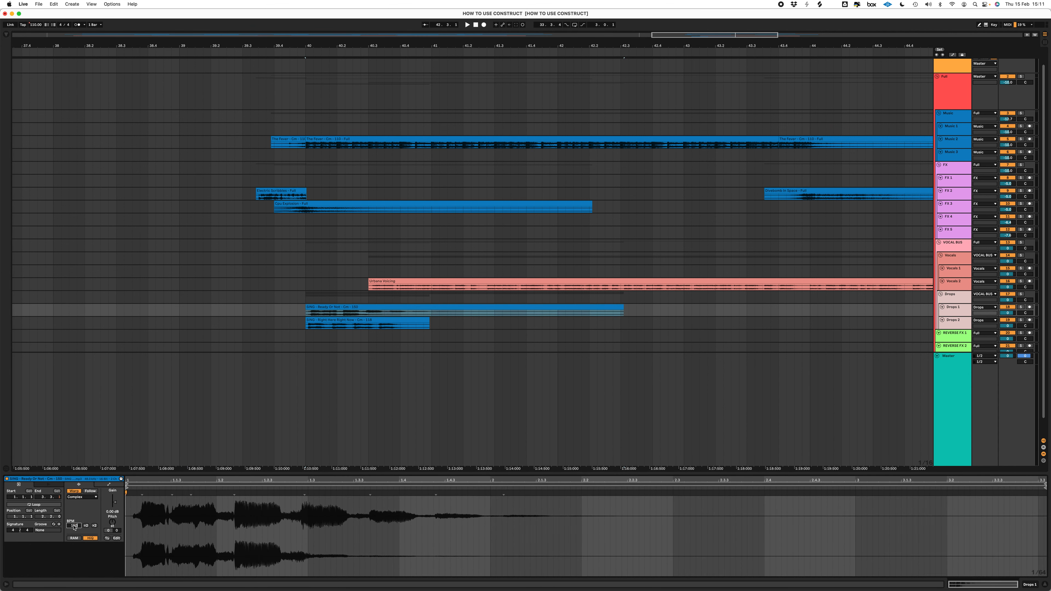
key("Return")
- Warp the Right Here Right Now clip on Drops 2 with its original tempo set to 118 BPM
left_click(372, 321)
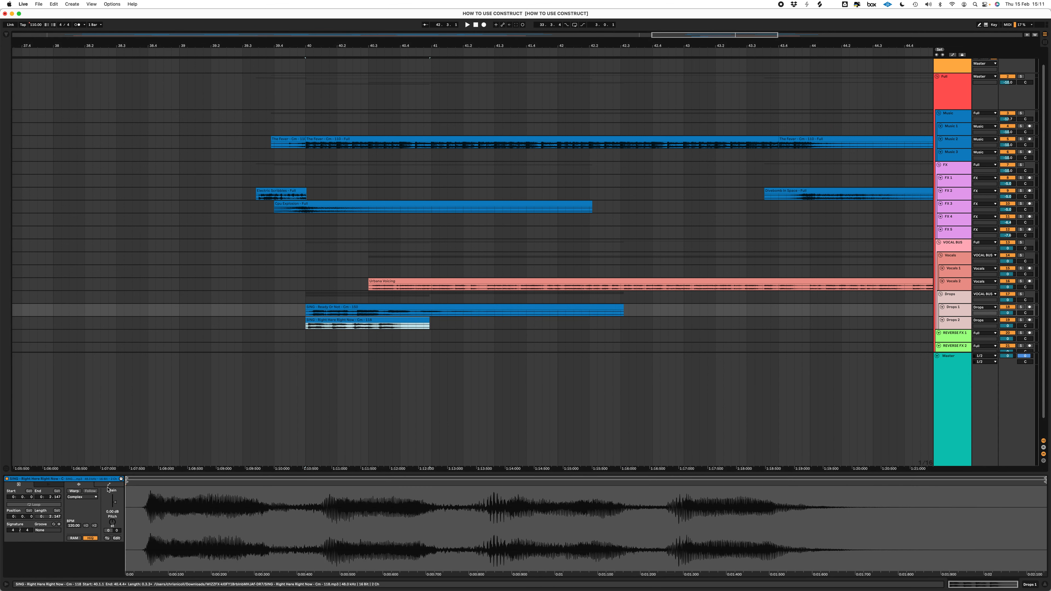
left_click(74, 491)
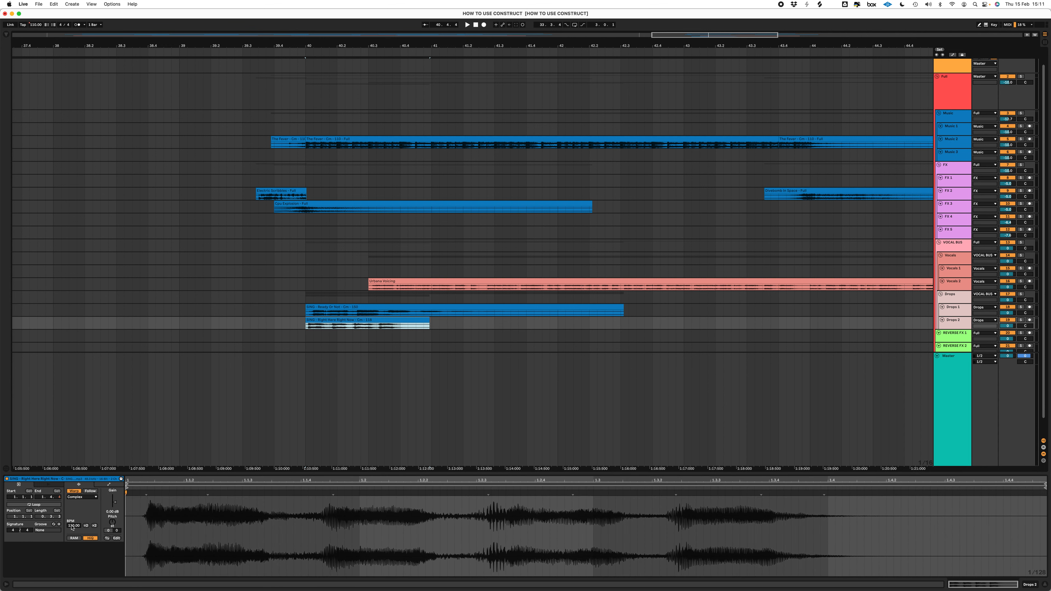
left_click(72, 527)
type("118")
key("Return")
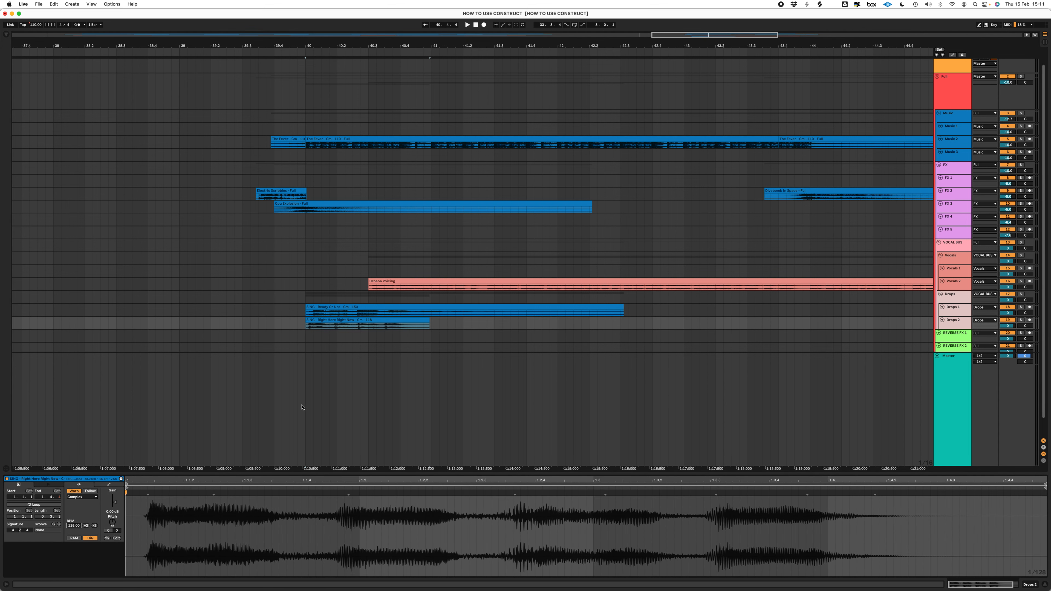
- Nudge the Right Here Right Now and Ready Or Not clips on the Drops tracks to start slightly before bar 40
left_click(347, 321)
left_click_drag(347, 321, 346, 321)
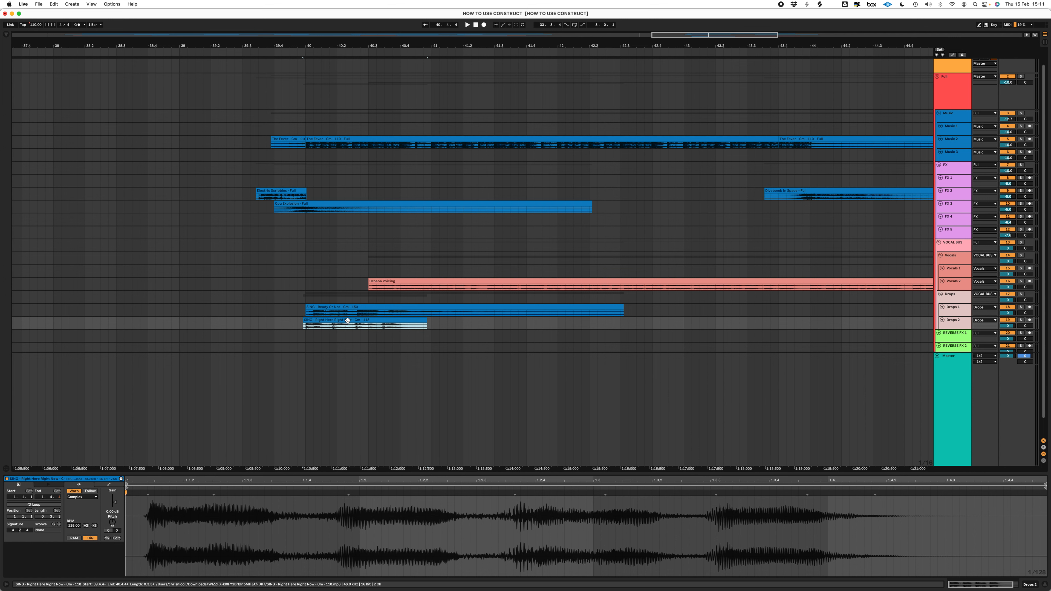
left_click(348, 307)
key("Left")
scroll(795, 286, "right", 1)
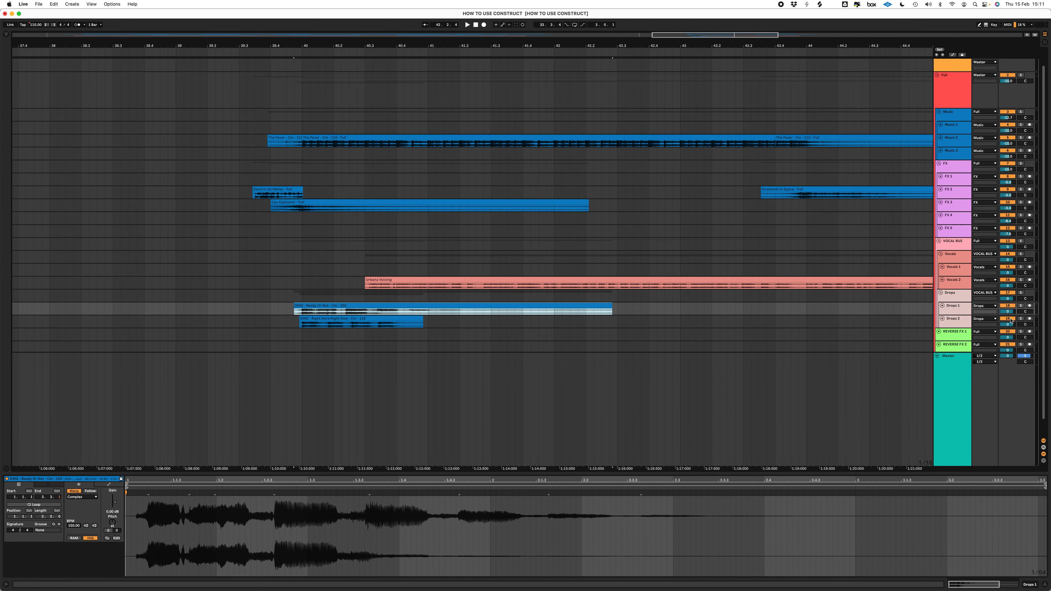
- Play the second piece from just before The Fever, auditioning Drops 1 and Drops 2 one at a time
left_click(266, 292)
key("space")
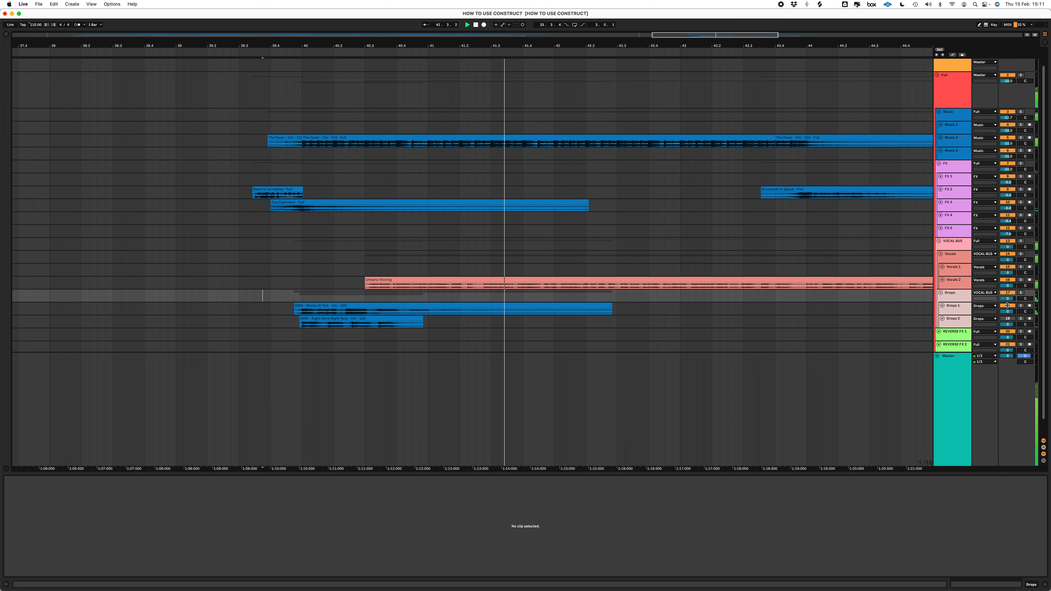
key("space")
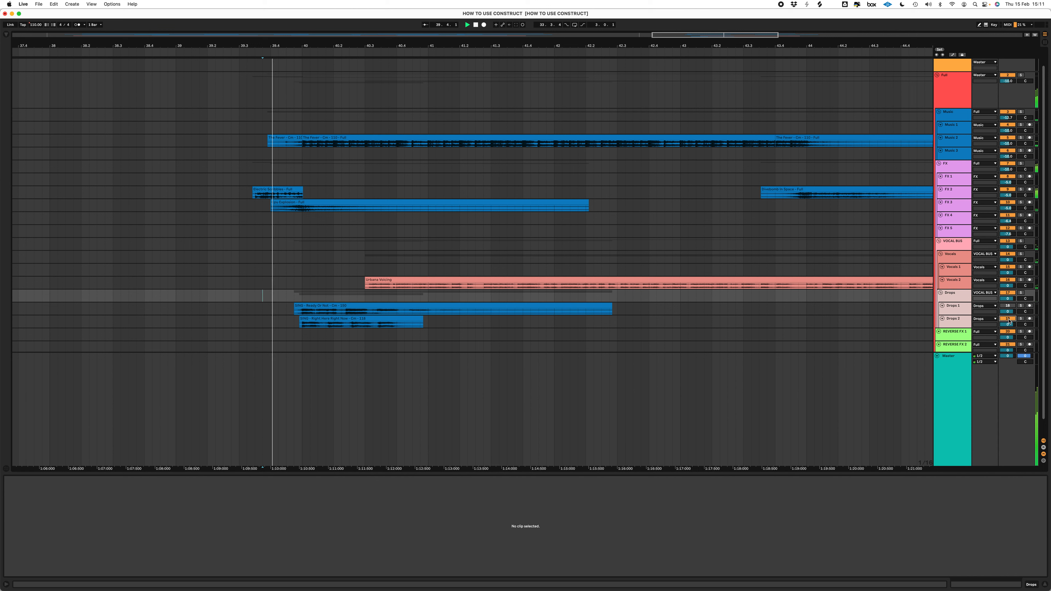
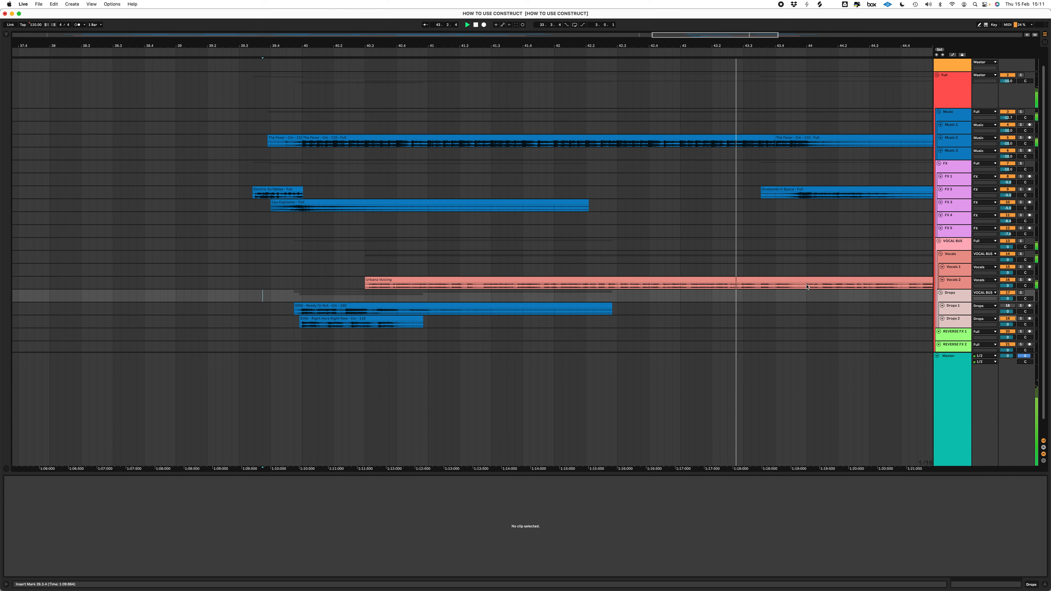
- Split the Urbana Voicing clip on Vocals 2 at bar 44 and move its first part earlier to start at bar 40
left_click(788, 286)
key("super+e")
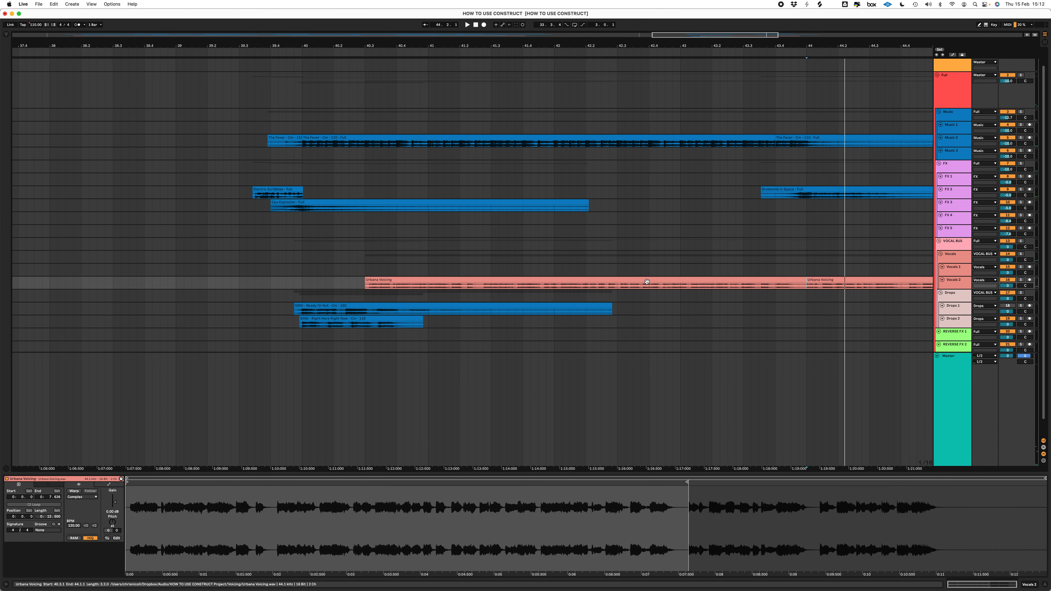
left_click(647, 282)
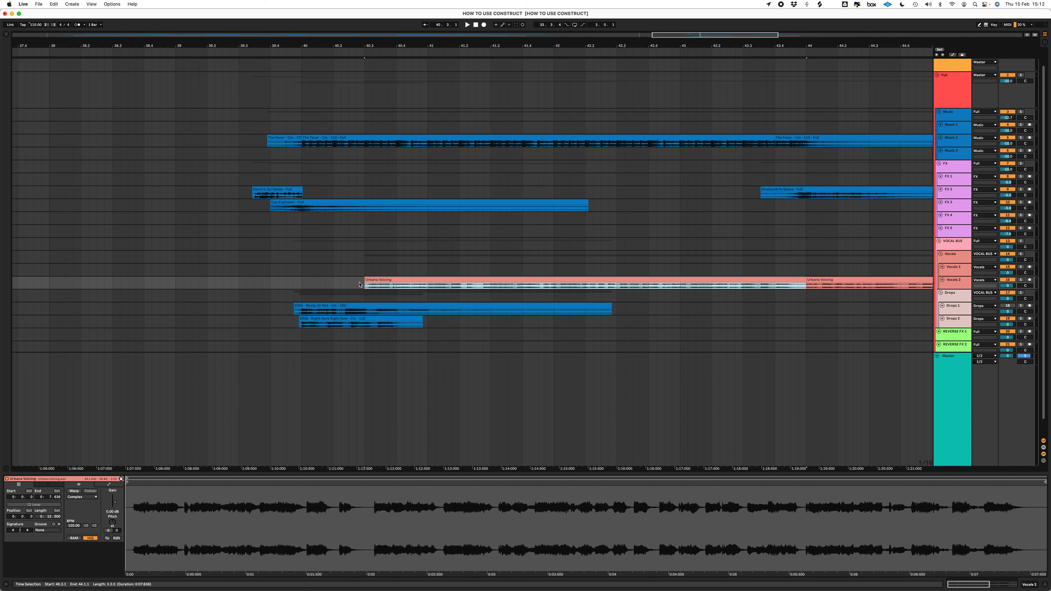
left_click_drag(421, 278, 355, 281)
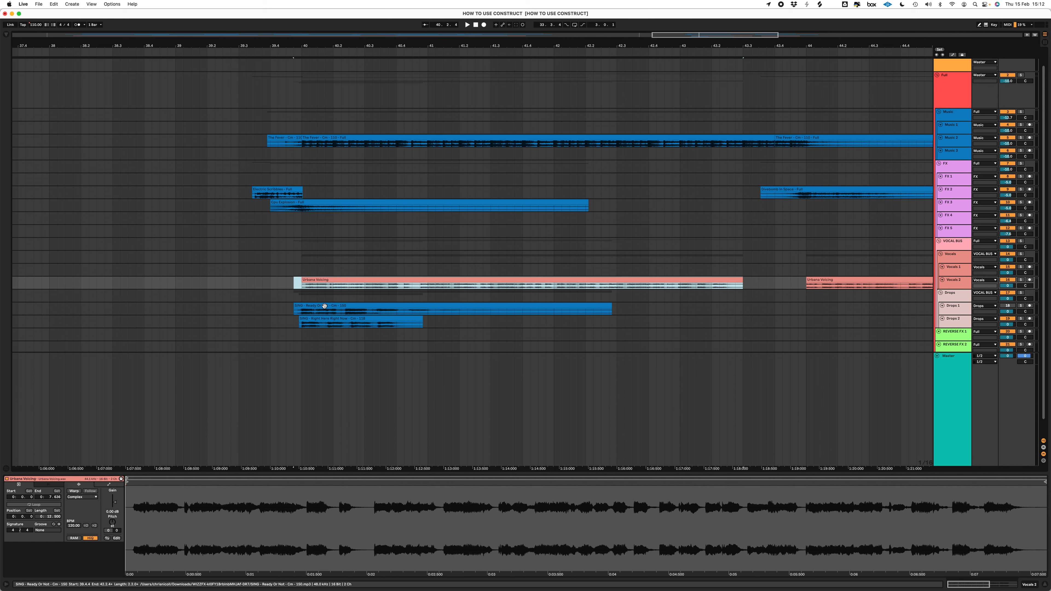
- Move Ready Or Not on Drops 1 to start just before the first Urbana Voicing part ends, and play that passage with Drops 1 active
left_click(325, 319)
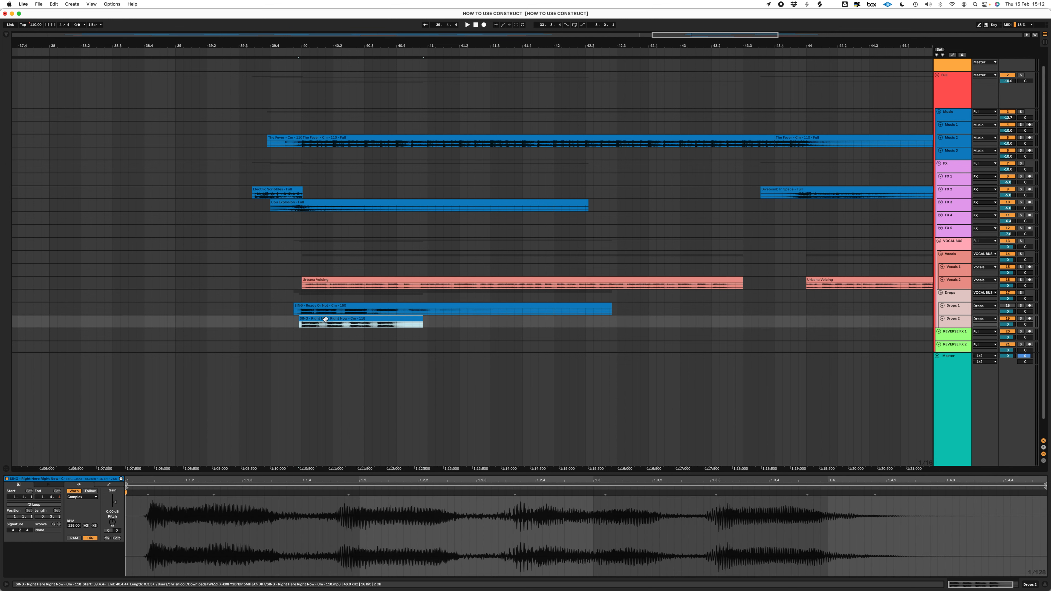
left_click(300, 307)
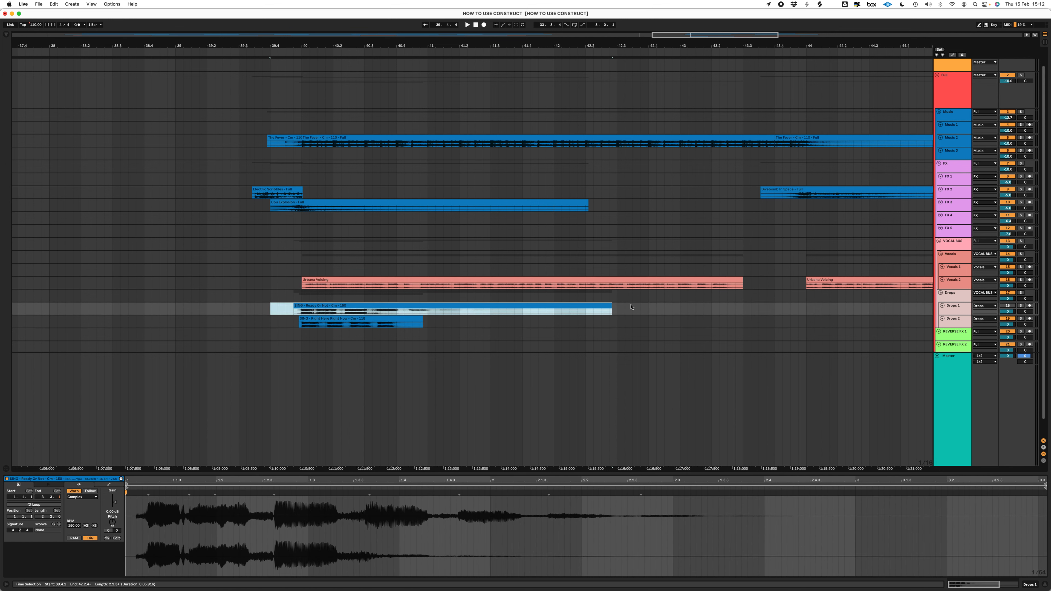
key("Delete")
left_click(710, 308)
key("super+v")
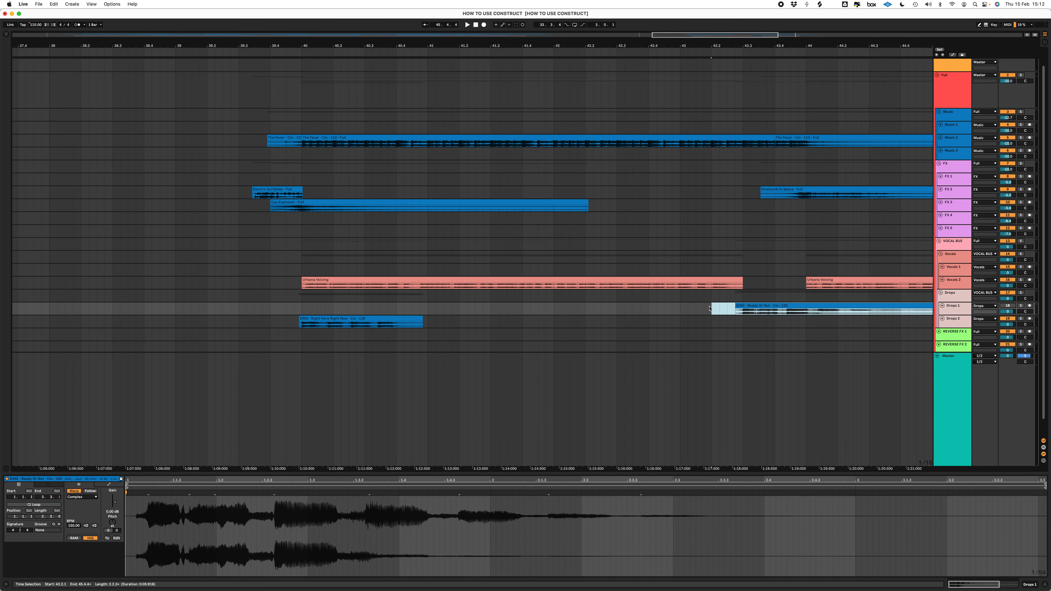
left_click(625, 307)
key("space")
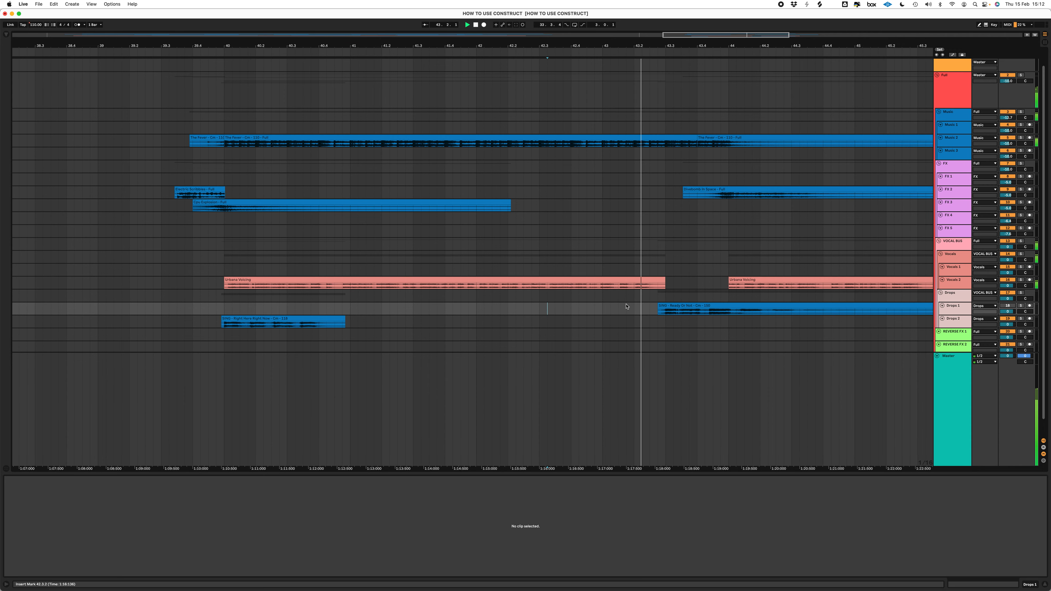
key("space")
key("space")
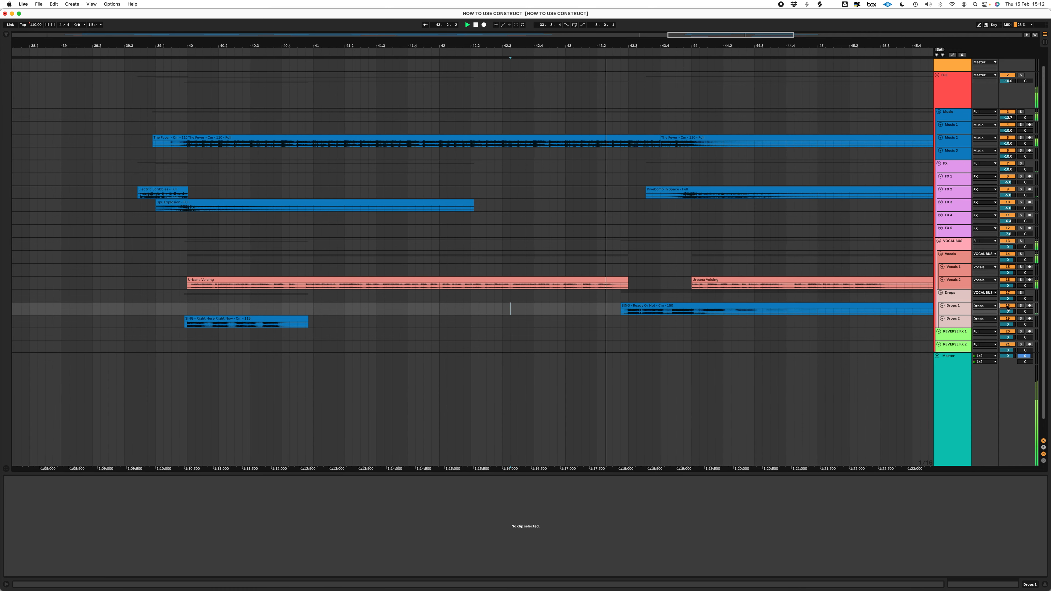
- Nudge the Ready Or Not clip on Drops 1 slightly earlier to fit the gap between the Urbana Voicing parts while playing it
left_click(731, 307)
key("space")
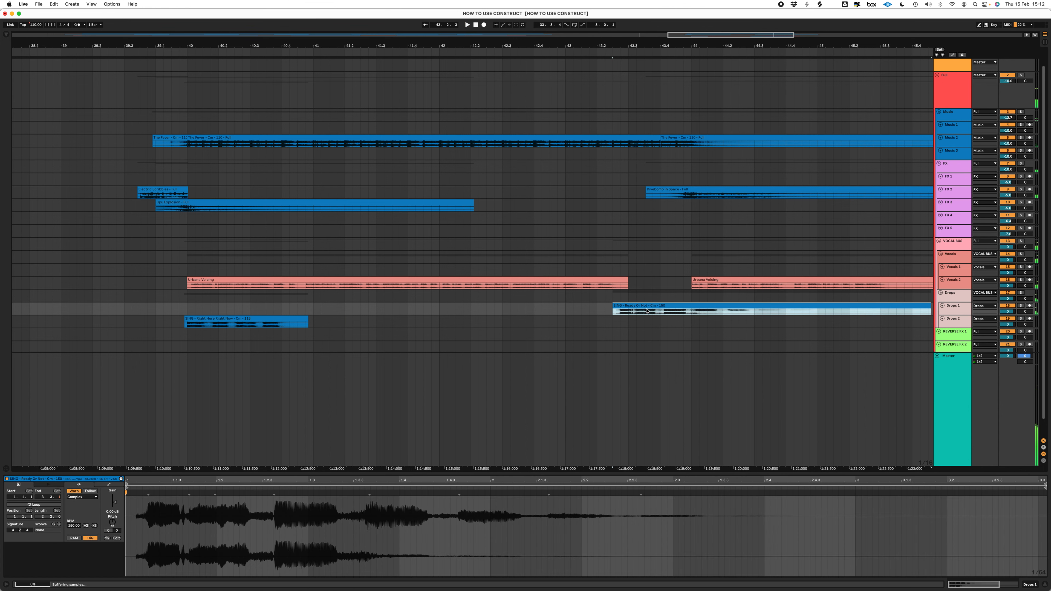
key("Left")
key("space")
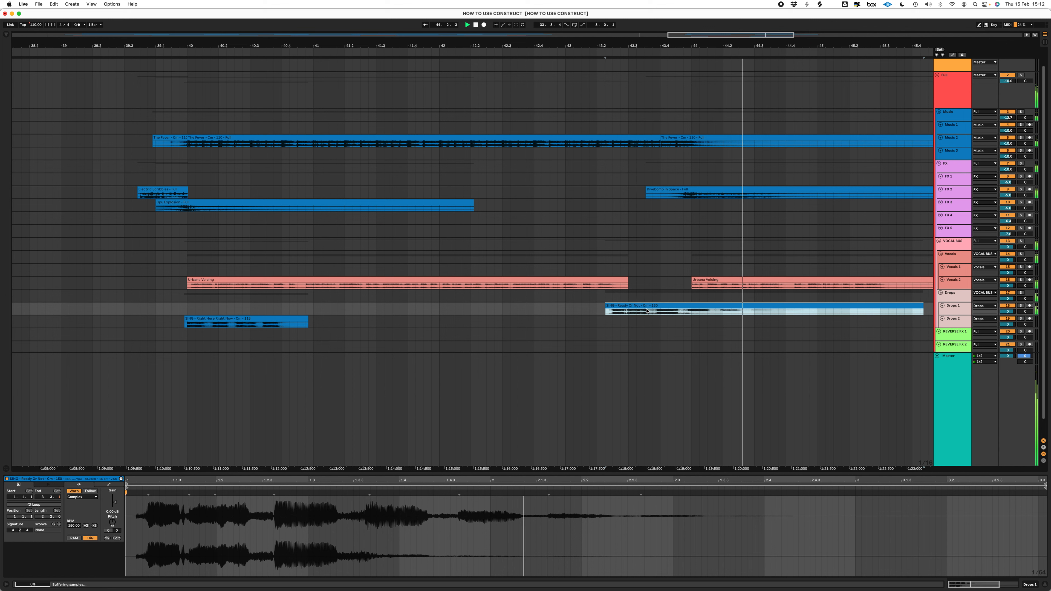
key("Right")
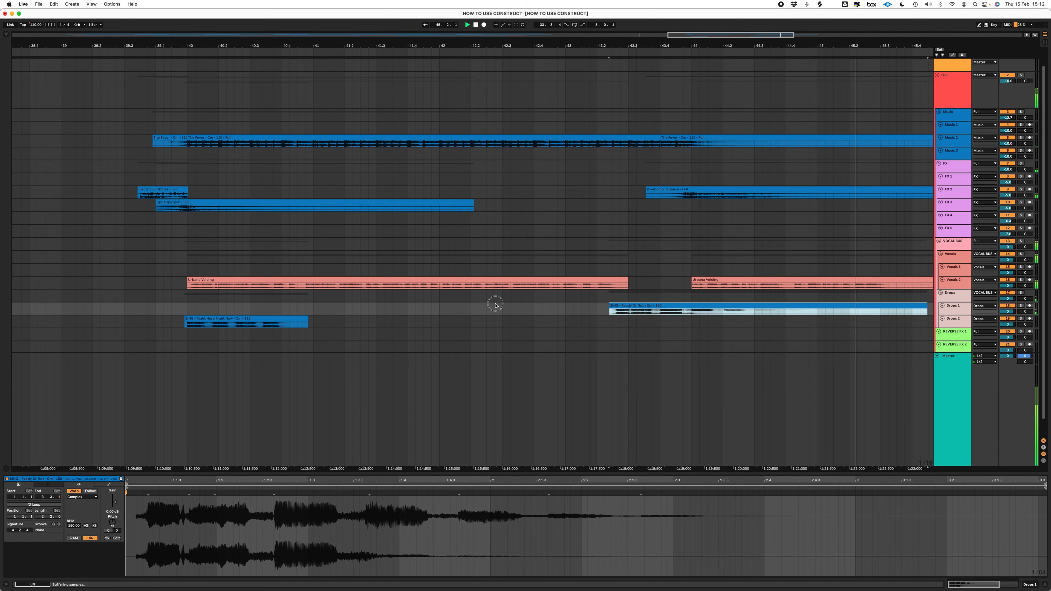
- Lower the Drops group's volume and play the passage from before the Ready Or Not clip
left_click_drag(496, 305, 557, 280)
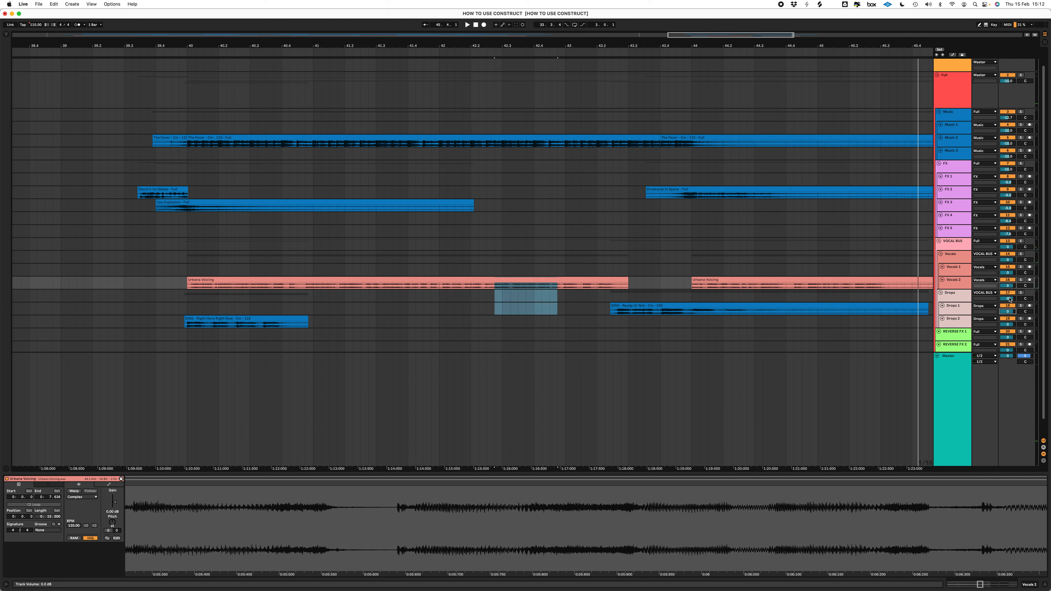
left_click(486, 305)
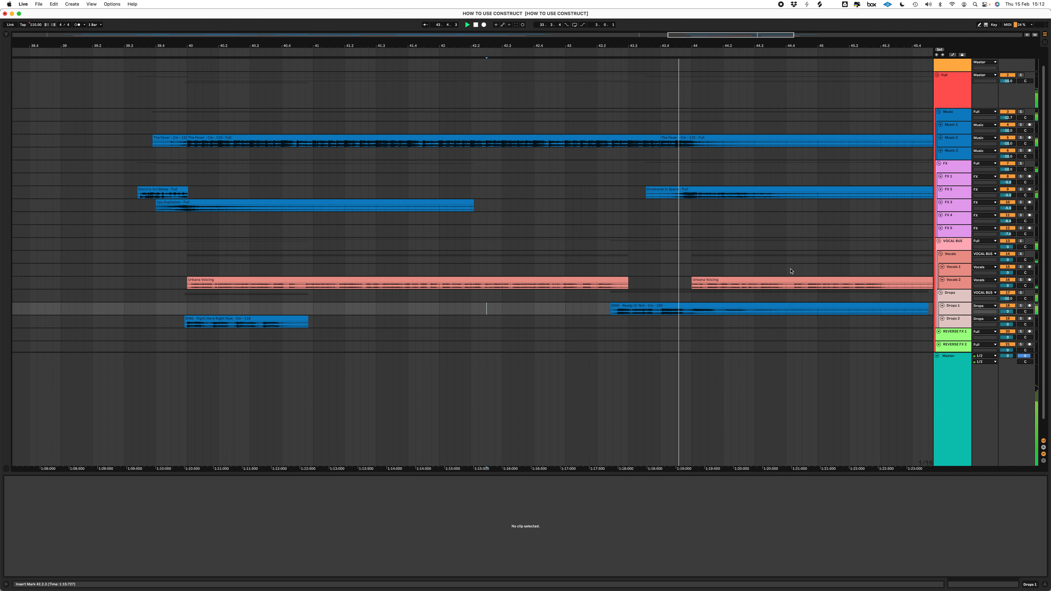
scroll(790, 271, "right", 1)
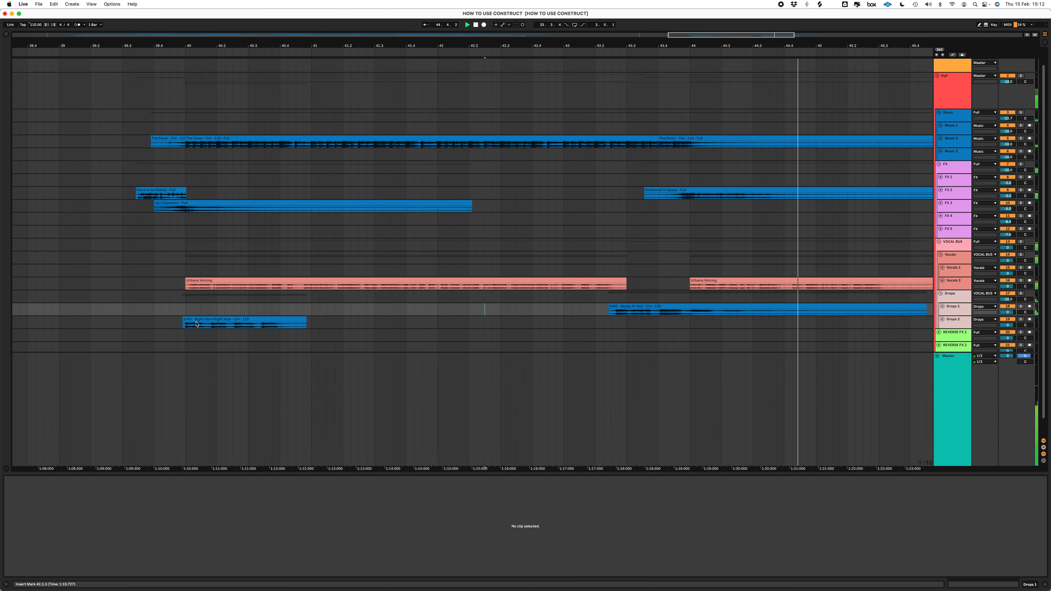
- Move the Right Here Right Now clip on Drops 2 to start alongside Ready Or Not, just before the first Urbana Voicing part ends
scroll(197, 324, "left", 5)
left_click(269, 322)
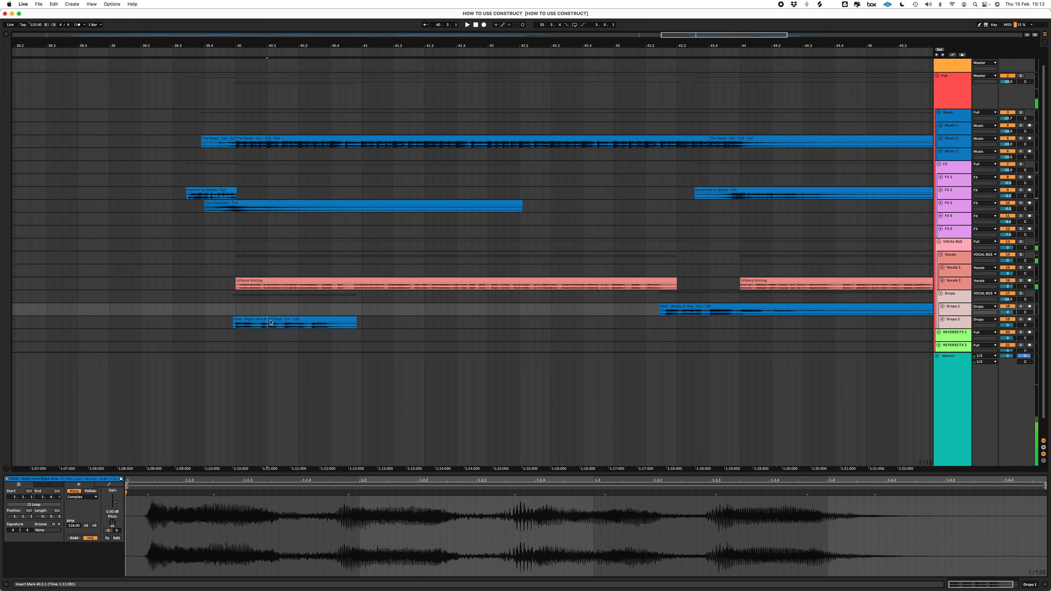
left_click(270, 319)
left_click(206, 323, "shift")
key("super+x")
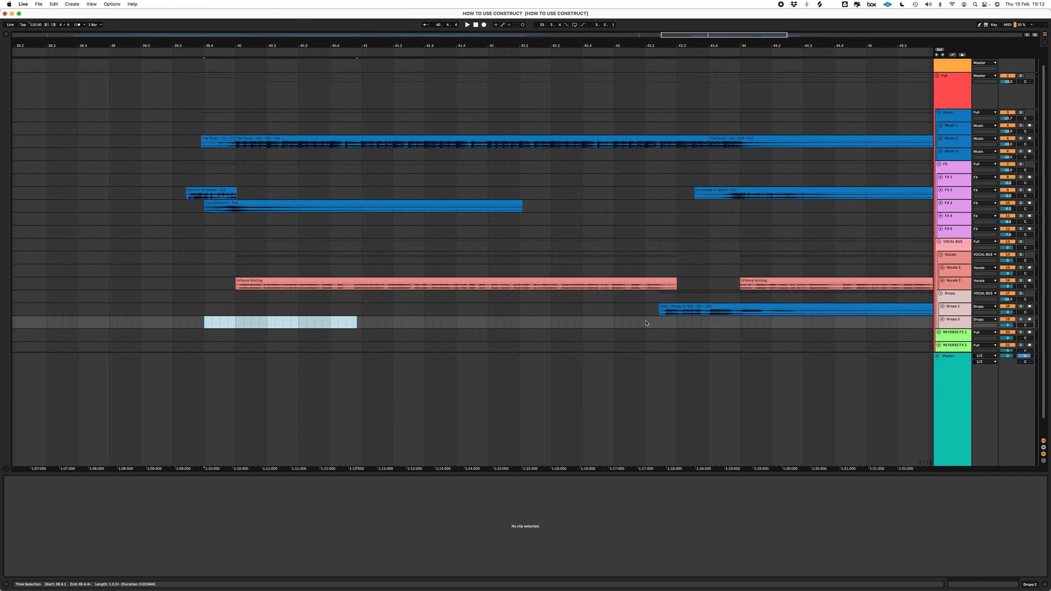
left_click(646, 323)
key("super+v")
key("Left")
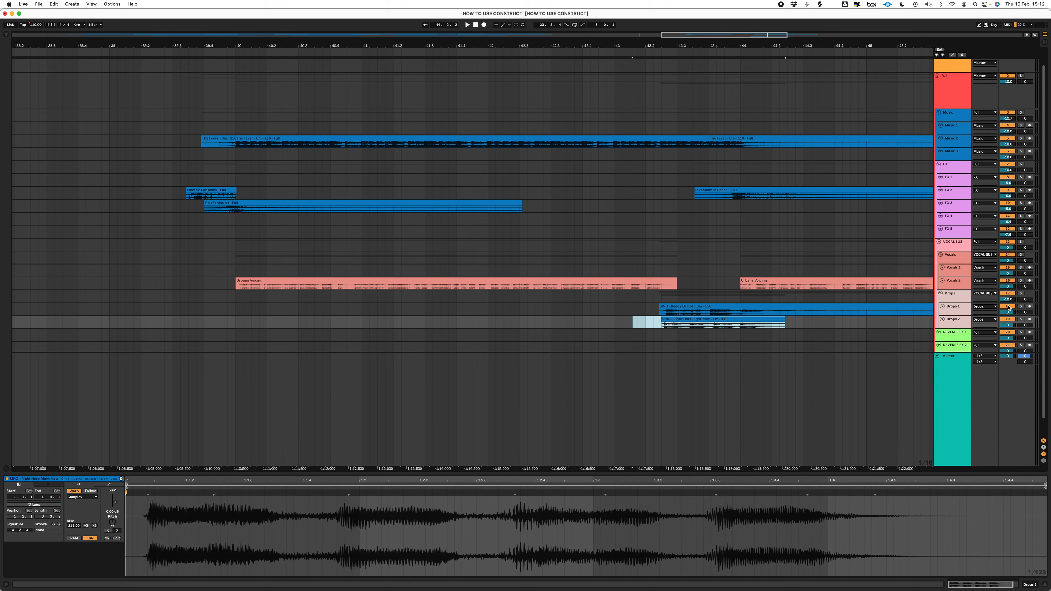
- Play the passage around the moved Right Here Right Now clip with Drops 1 muted
left_click(574, 296)
key("space")
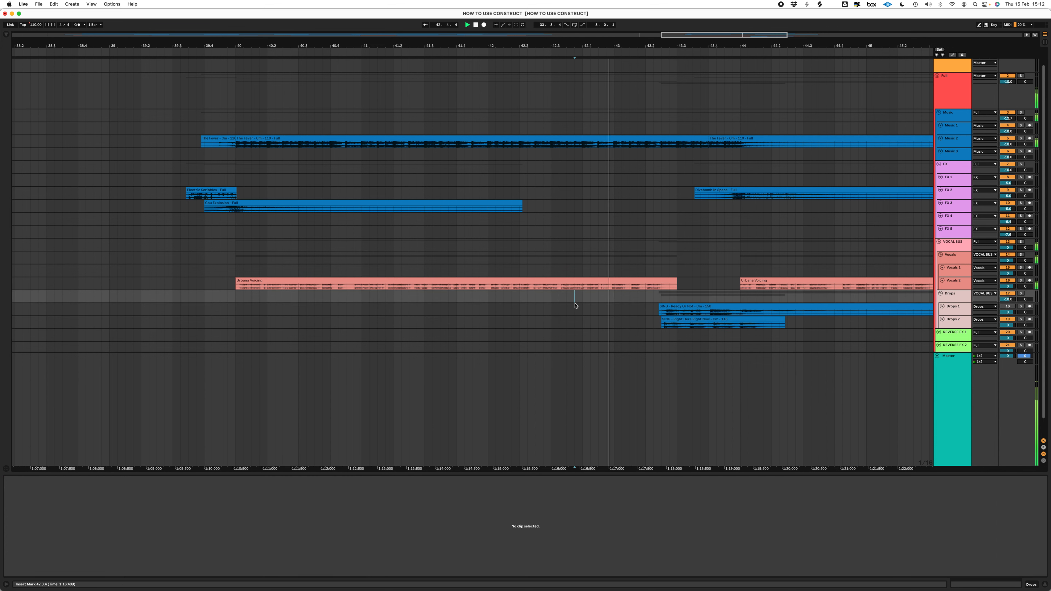
scroll(664, 305, "right", 1)
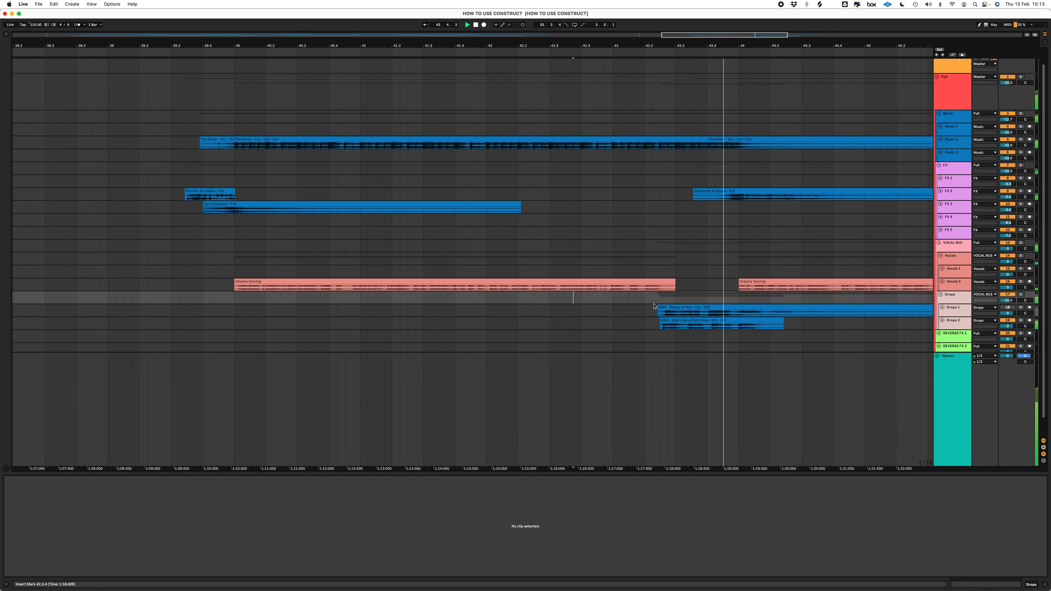
scroll(664, 305, "right", 5)
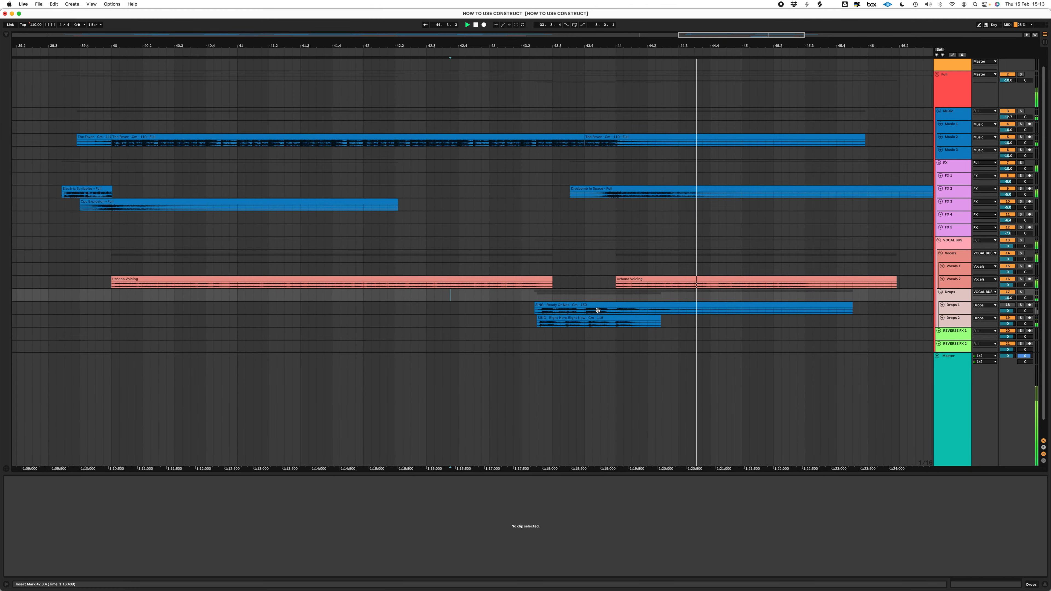
- Stop playback and delete the Ready Or Not clip from Drops 1
left_click(661, 305)
key("space")
key("Delete")
- Split the Right Here Right Now clip at bar 44 and move its second part up to Drops 1
left_click(614, 326)
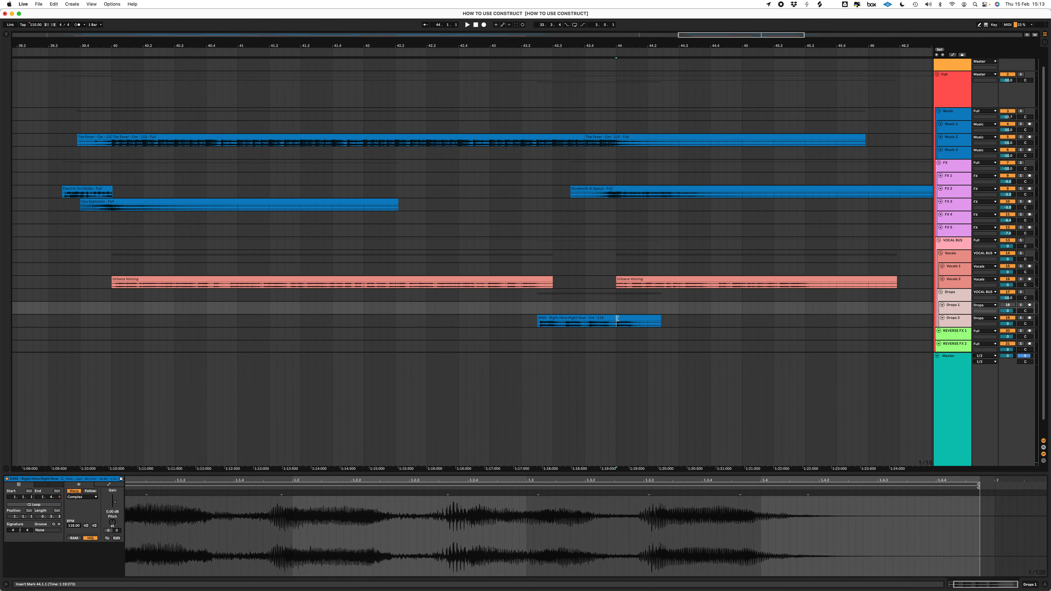
key("super+e")
left_click_drag(629, 318, 631, 306)
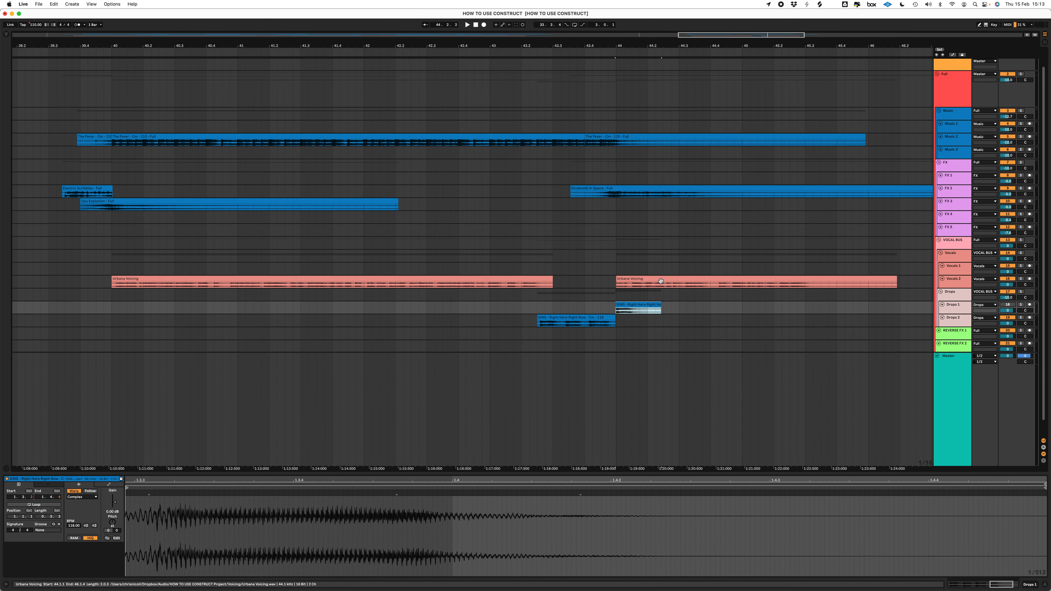
- Nudge the second Urbana Voicing part on Vocals 2 two grid steps later to start at 44.1.3
left_click(661, 281)
key("Right")
key("Right")
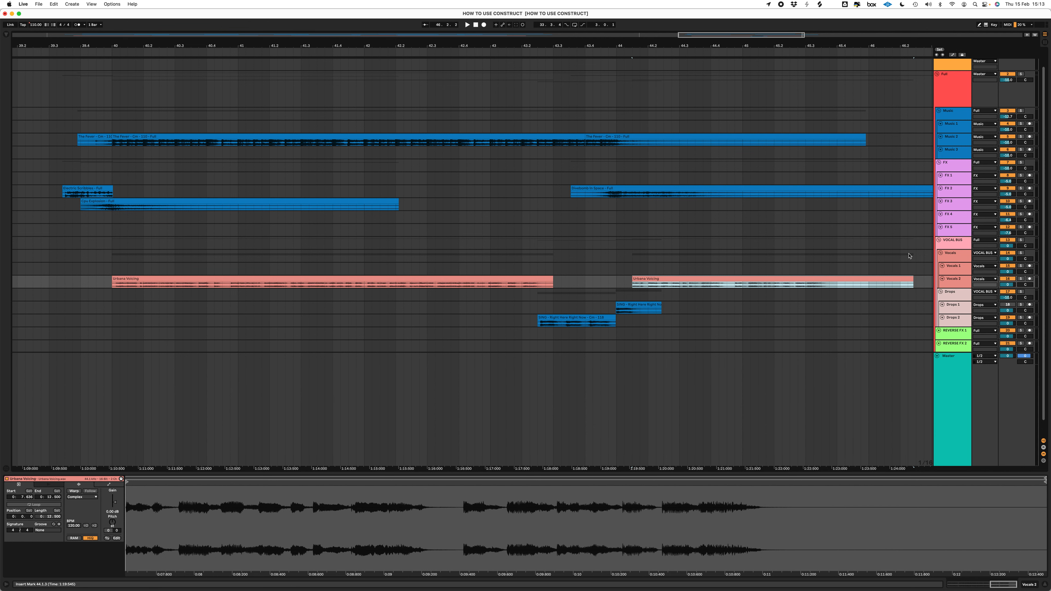
- Copy the Echo effect from Vocals 1 to Drops 1
key("Up")
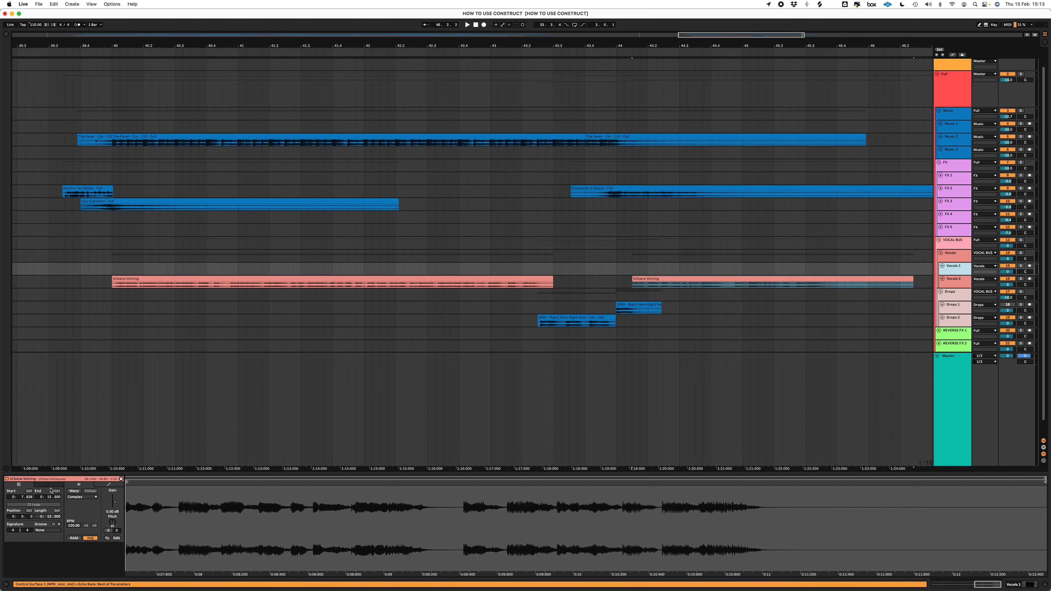
left_click(954, 272)
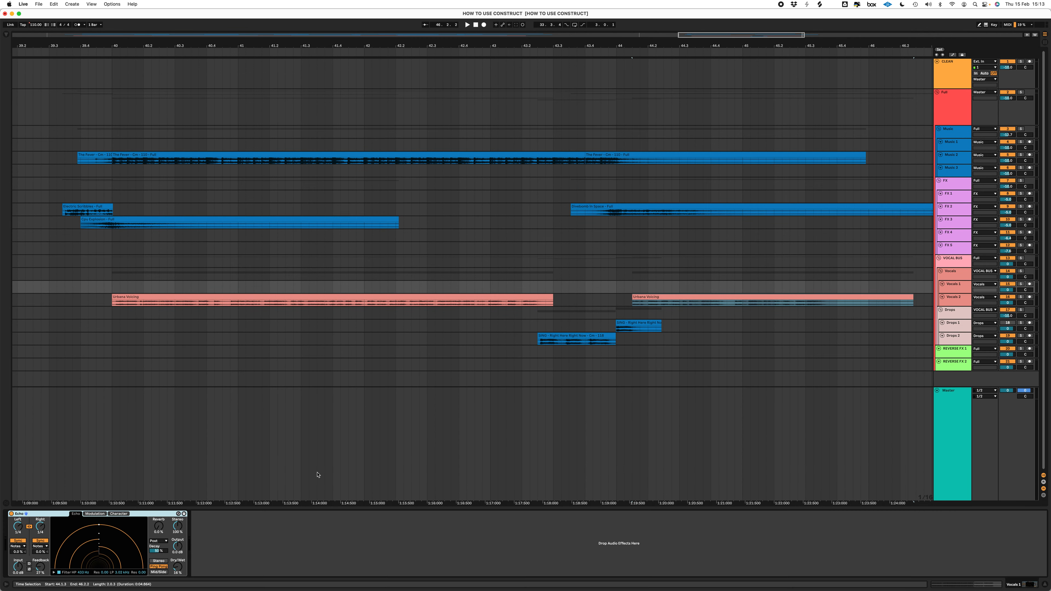
left_click(658, 329)
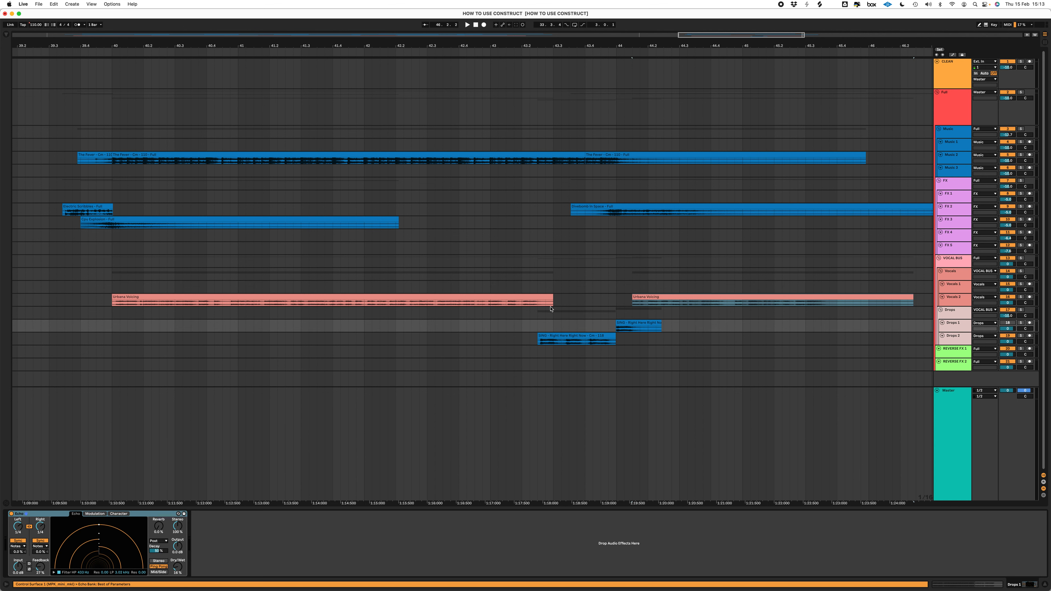
- Play the passage around the split drop with Drops 1 active, and replay the whole piece from before bar 40
left_click(469, 326)
key("space")
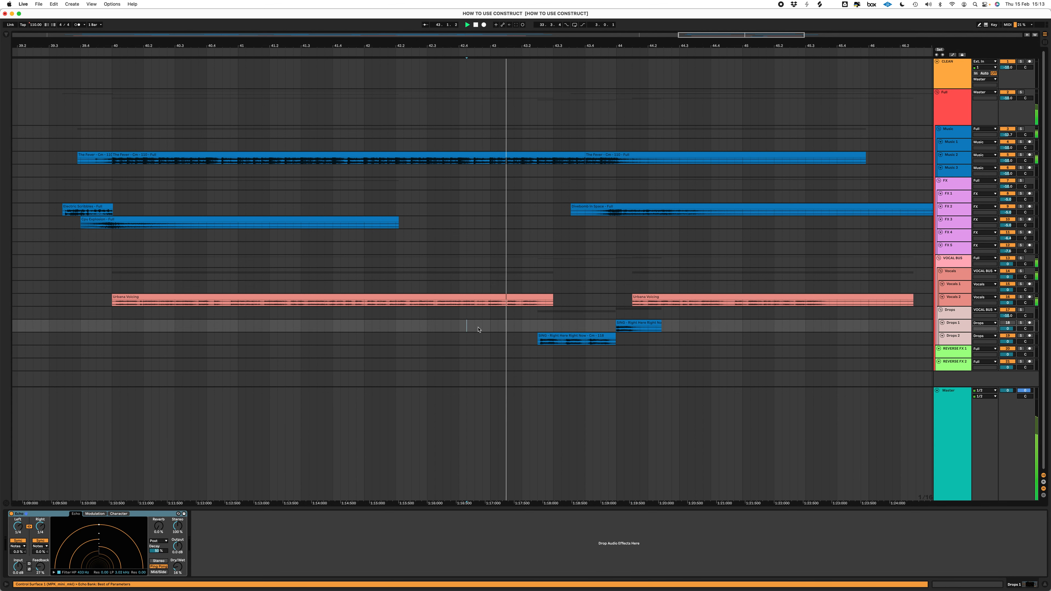
scroll(471, 327, "down", 2)
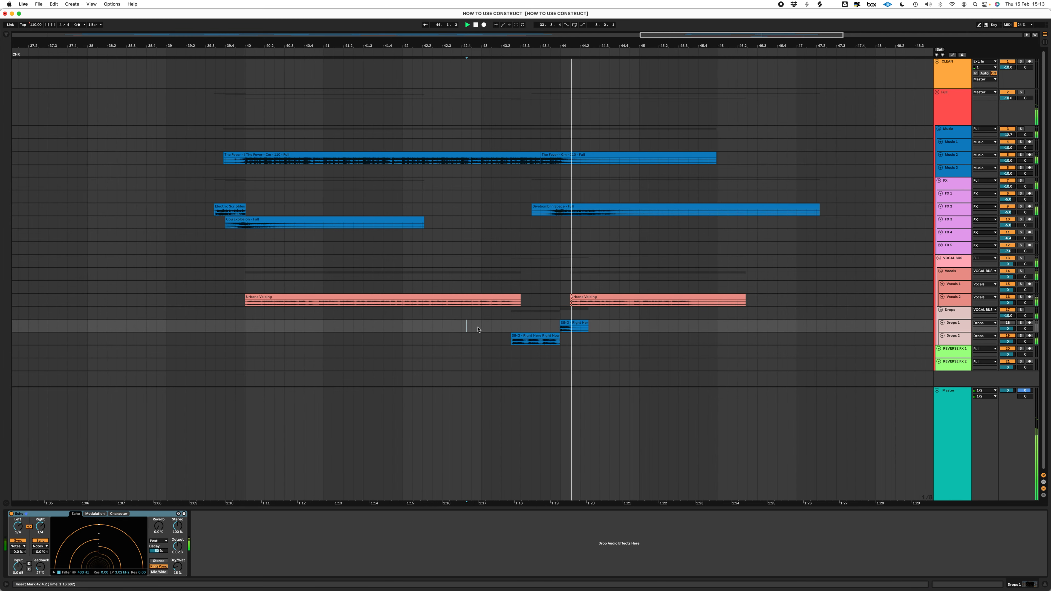
left_click(501, 329)
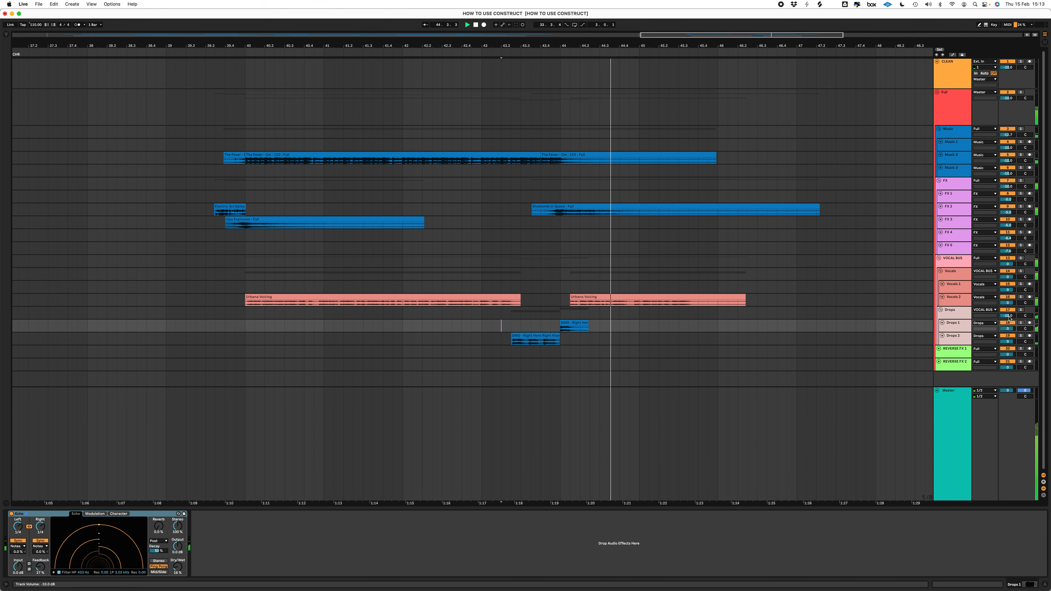
scroll(207, 261, "right", 1)
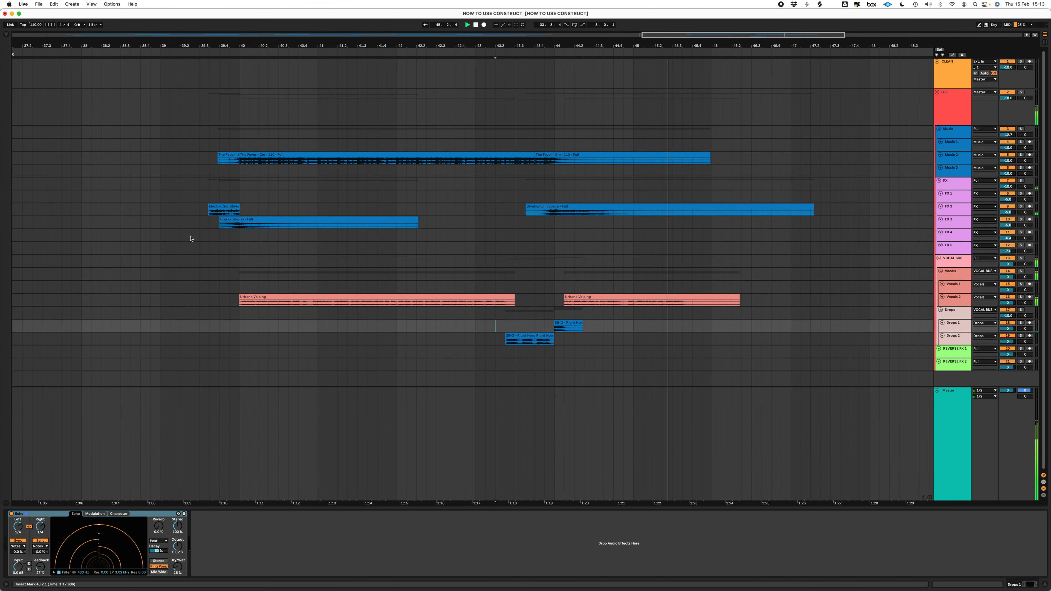
left_click(209, 236)
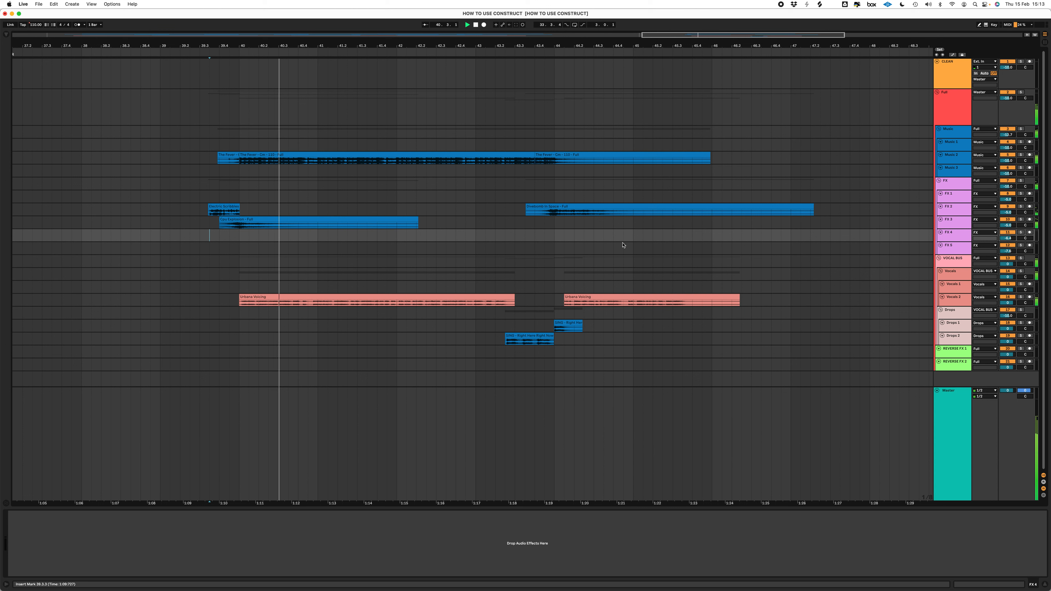
- Nudge the first Urbana Voicing part later to start at 40.1.3 and mark the gap from bar 40 on the Drops tracks
left_click(485, 296)
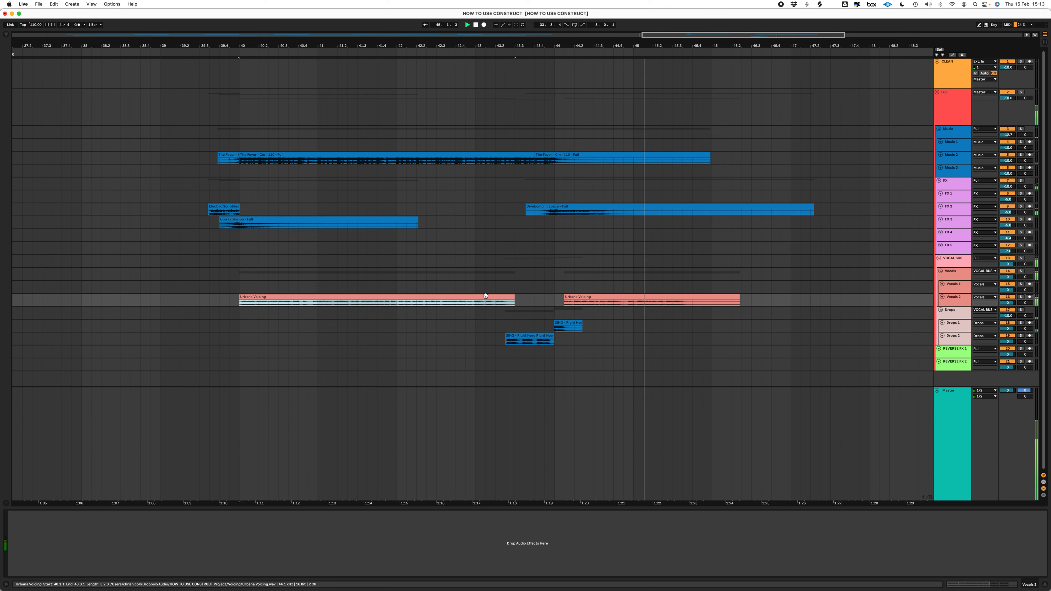
key("space")
key("Right")
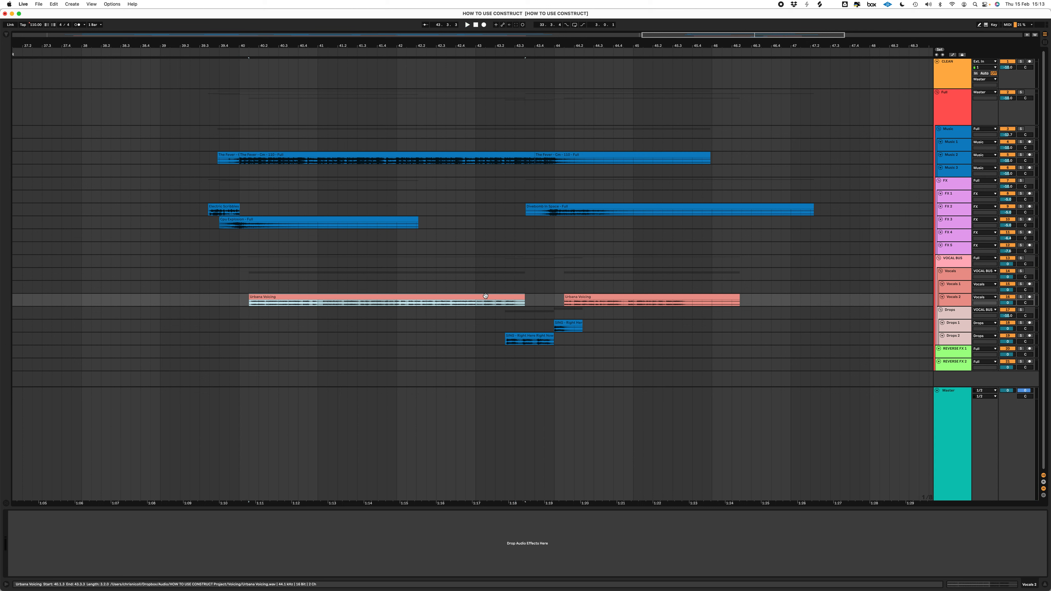
left_click_drag(240, 314, 250, 314)
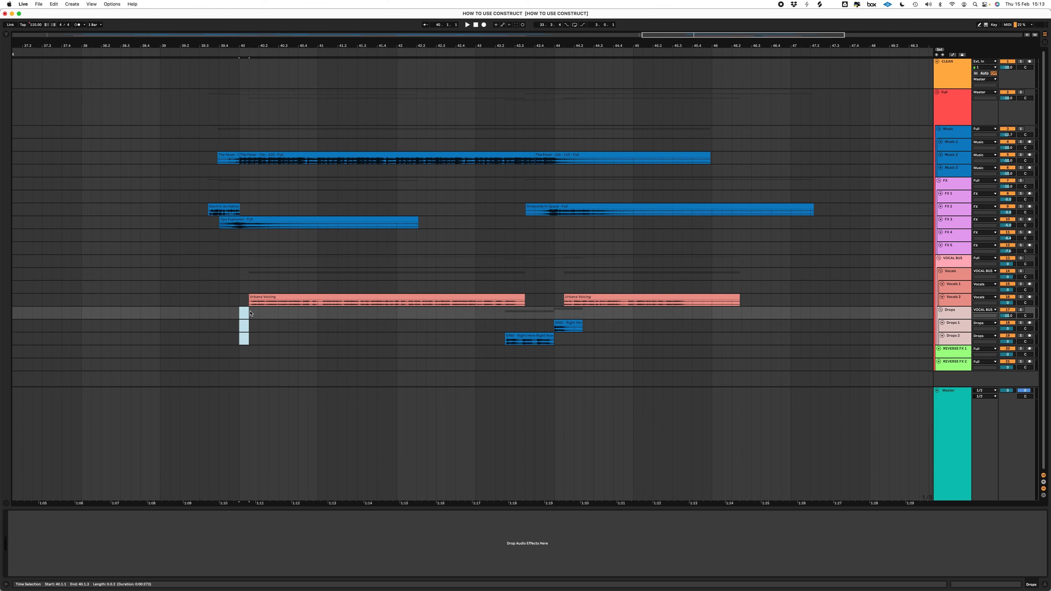
- Switch to WIZZFX Construct in Chrome, search for "woo" and download the full Woo drop described as Crunchy And Delayed Live Stage Shout
key("super+Tab")
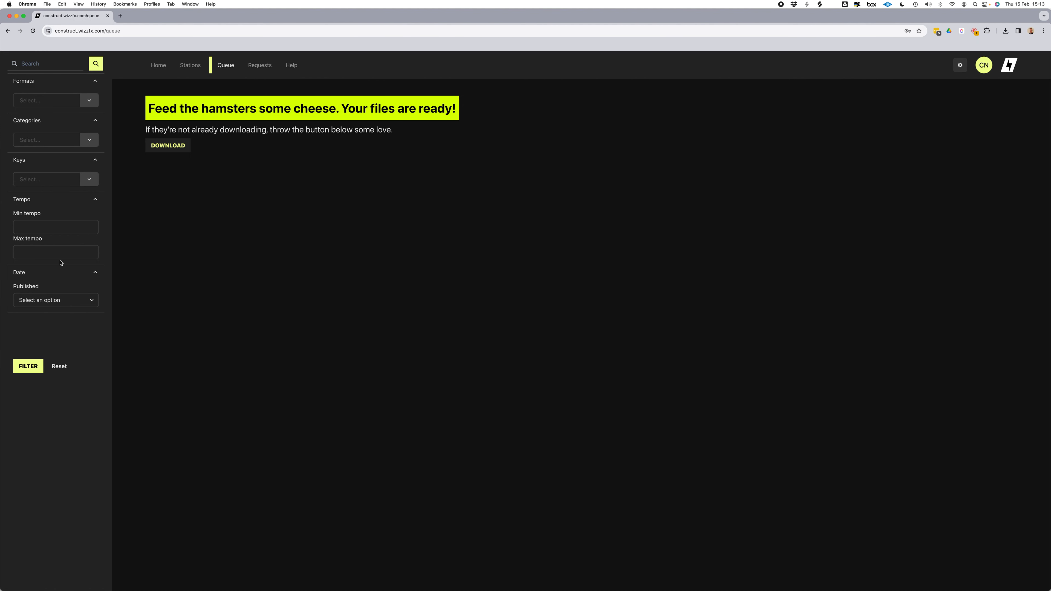
left_click(156, 66)
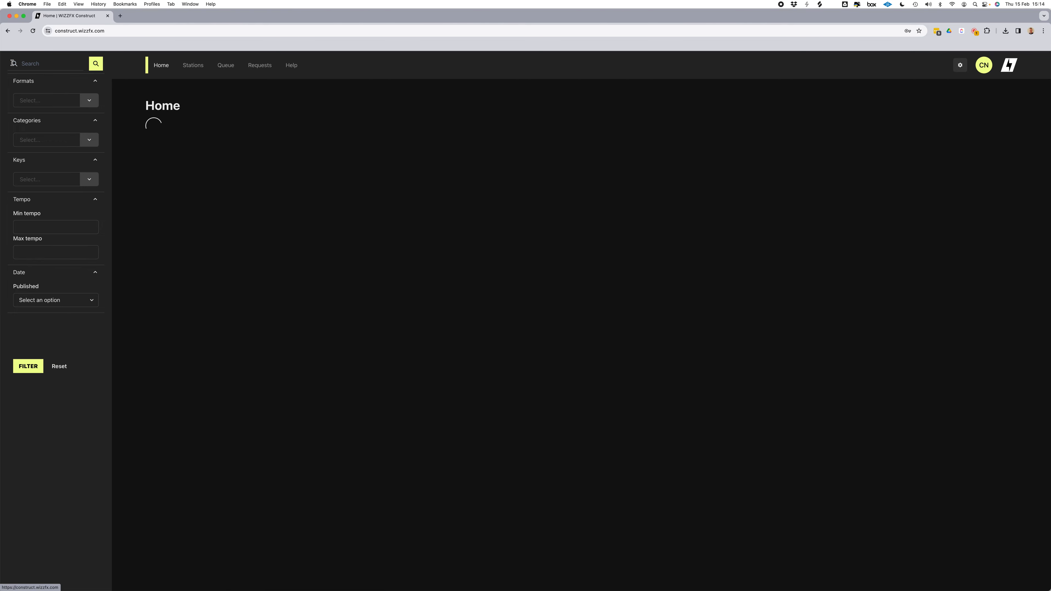
left_click(47, 63)
type("woo")
key("Return")
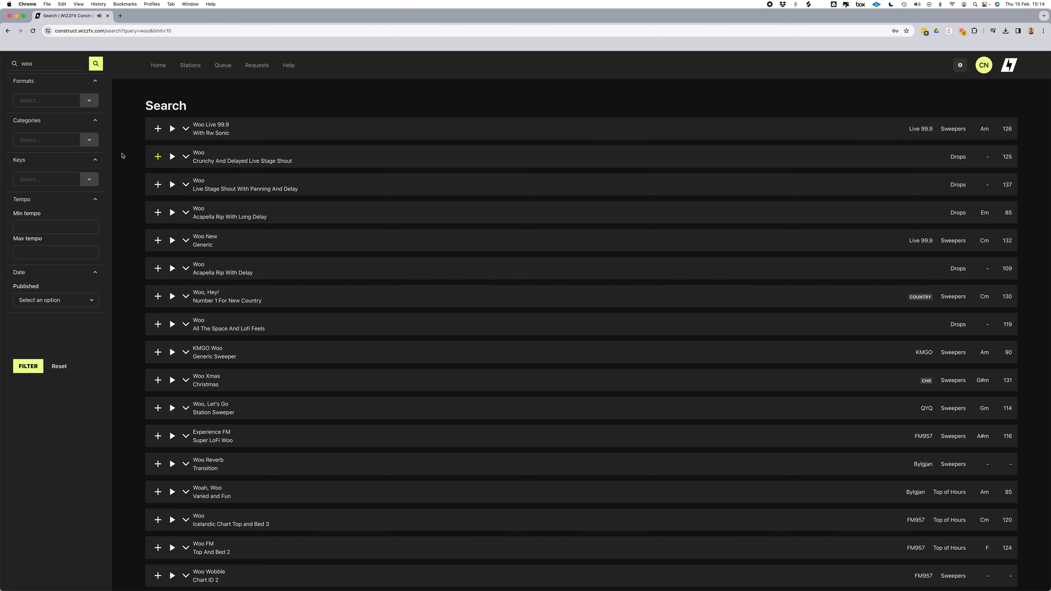
left_click(185, 157)
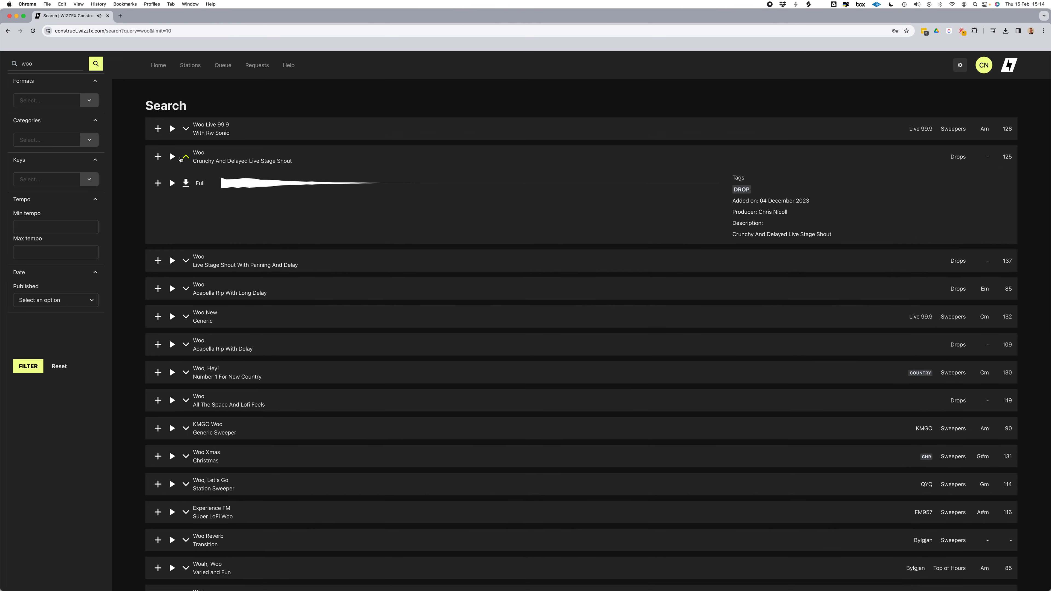
left_click(186, 184)
- Bring the downloaded Woo drop from Finder into Ableton Live near bar 40, on a new track placed above Drops 1 in the Drops group
key("super+Tab")
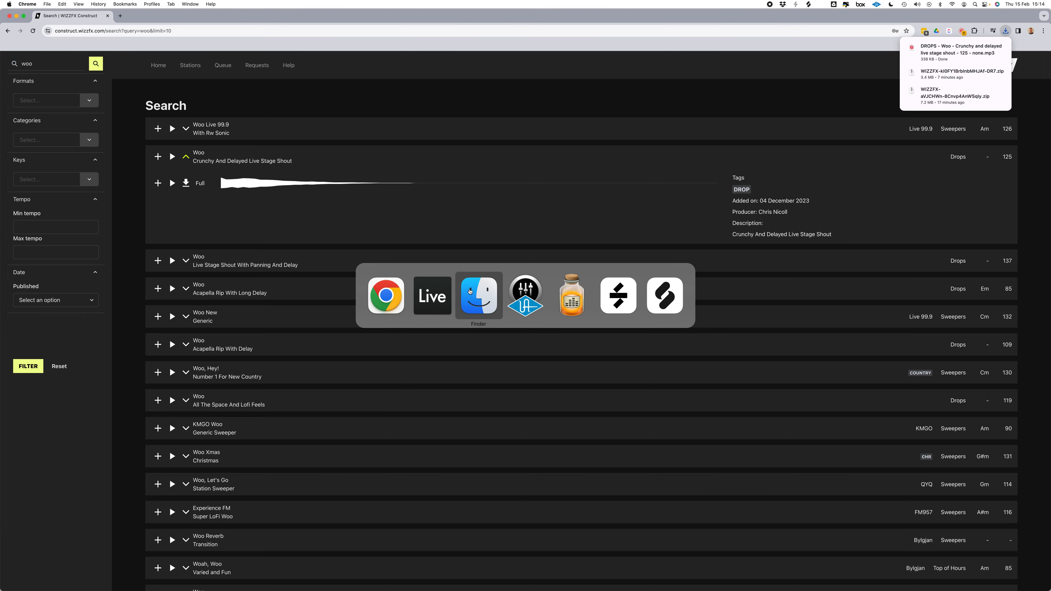
left_click(469, 291)
left_click(173, 42)
left_click_drag(159, 43, 241, 379)
key("super+Tab")
key("super+Tab")
left_click_drag(950, 372, 958, 312)
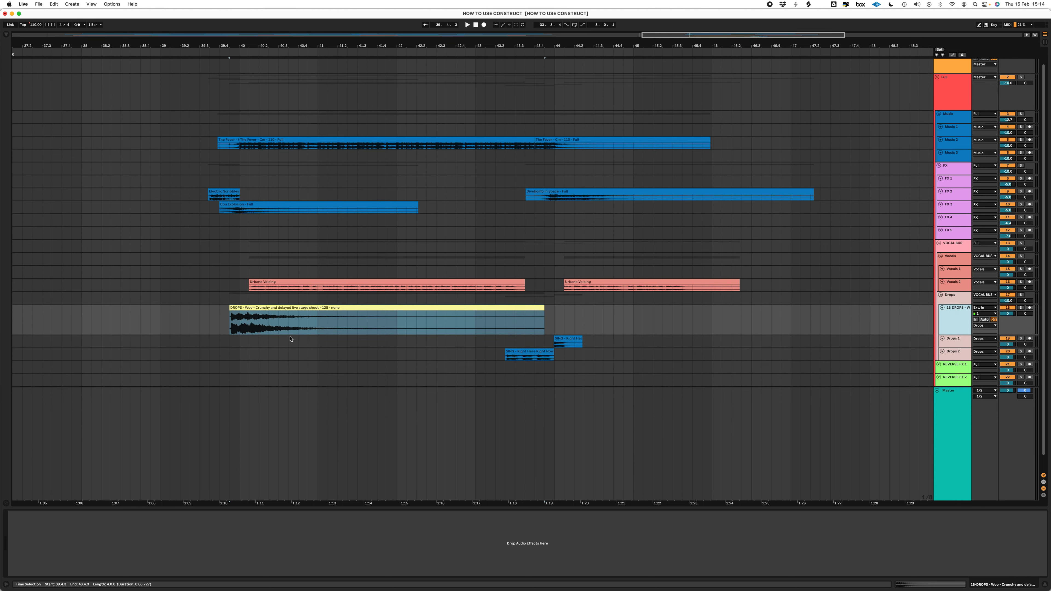
- Re-enable warping on the Woo clip with looping off and set its original tempo to 125 BPM
double_click(300, 307)
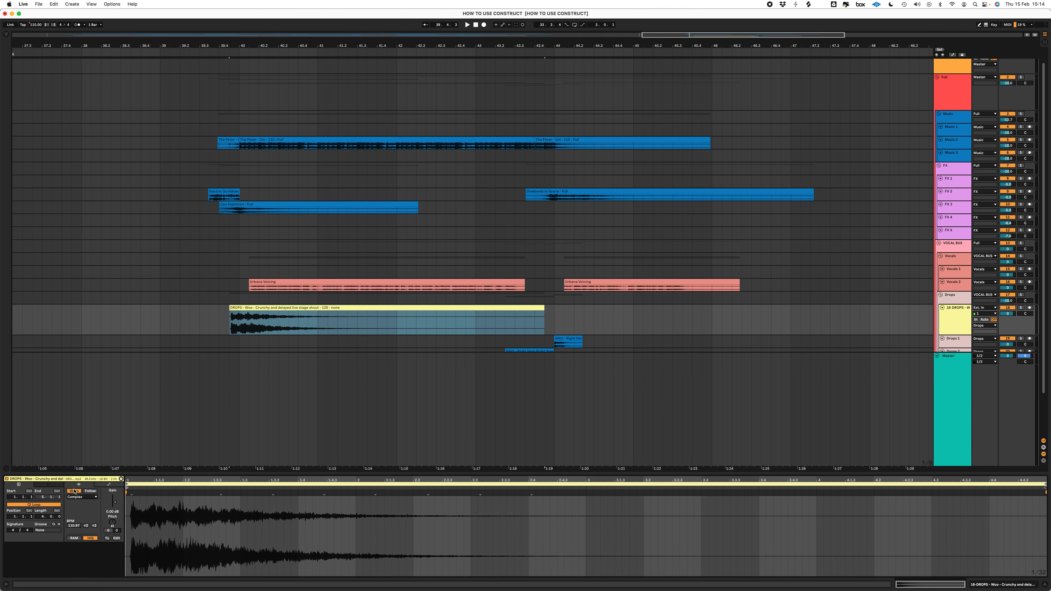
double_click(73, 492)
left_click(72, 527)
type("125")
key("Return")
- Shift the Woo clip slightly later to start just before bar 40 and lower its track's volume
left_click_drag(256, 313, 263, 308)
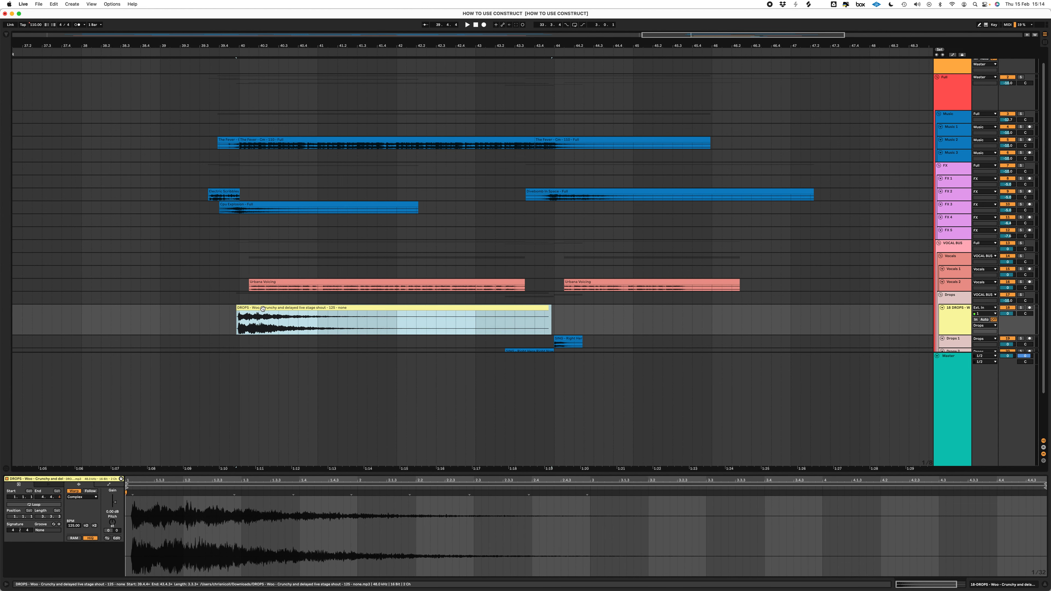
left_click(209, 298)
left_click_drag(1009, 310, 1010, 314)
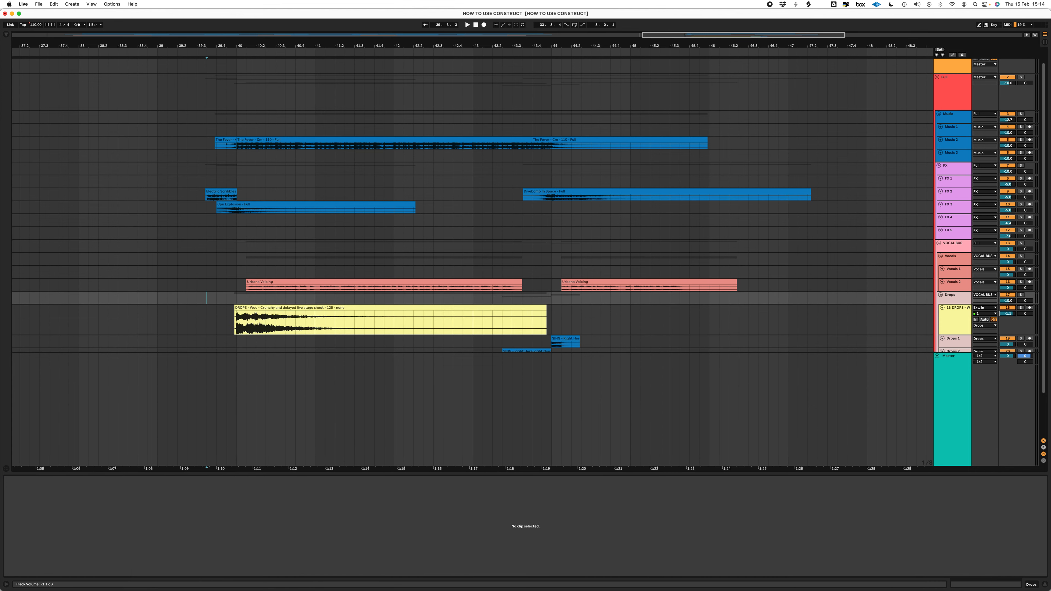
- Play the finished piece from before bar 40 and view it alongside the earlier production in the arrangement
left_click(206, 231)
key("space")
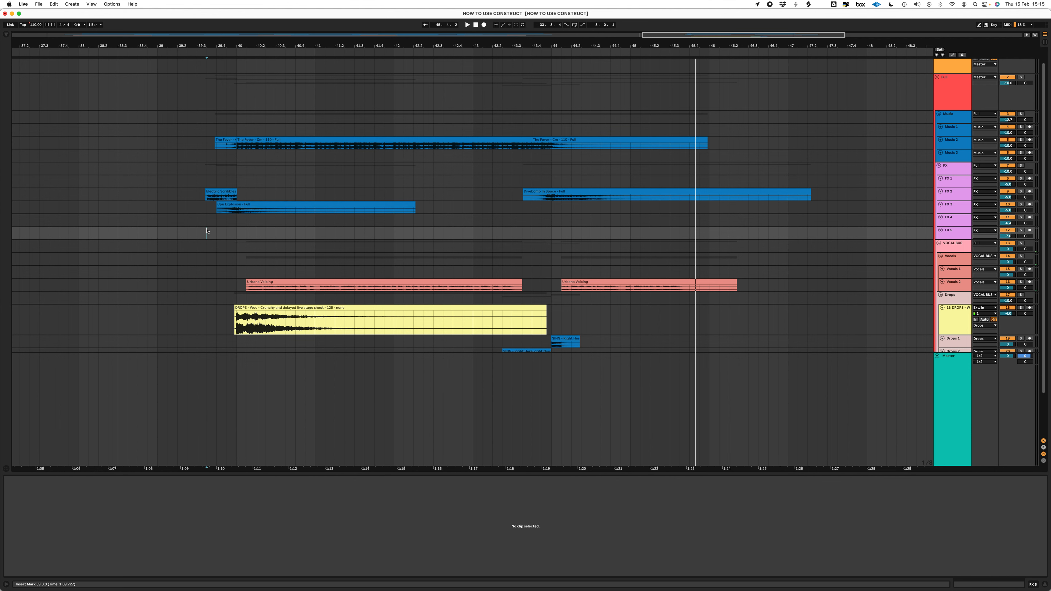
key("minus")
key("minus")
key("minus")
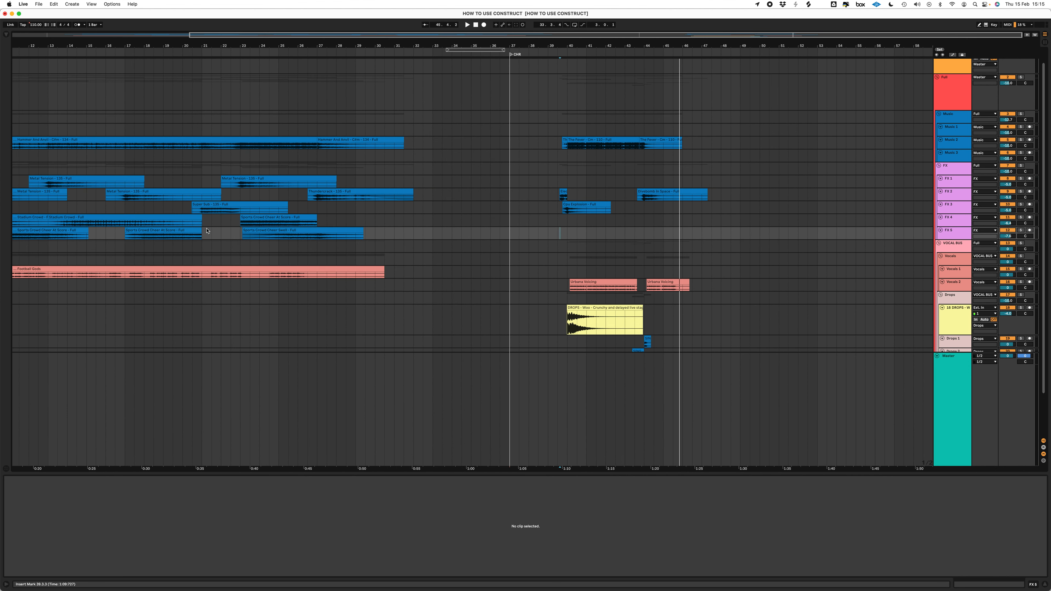